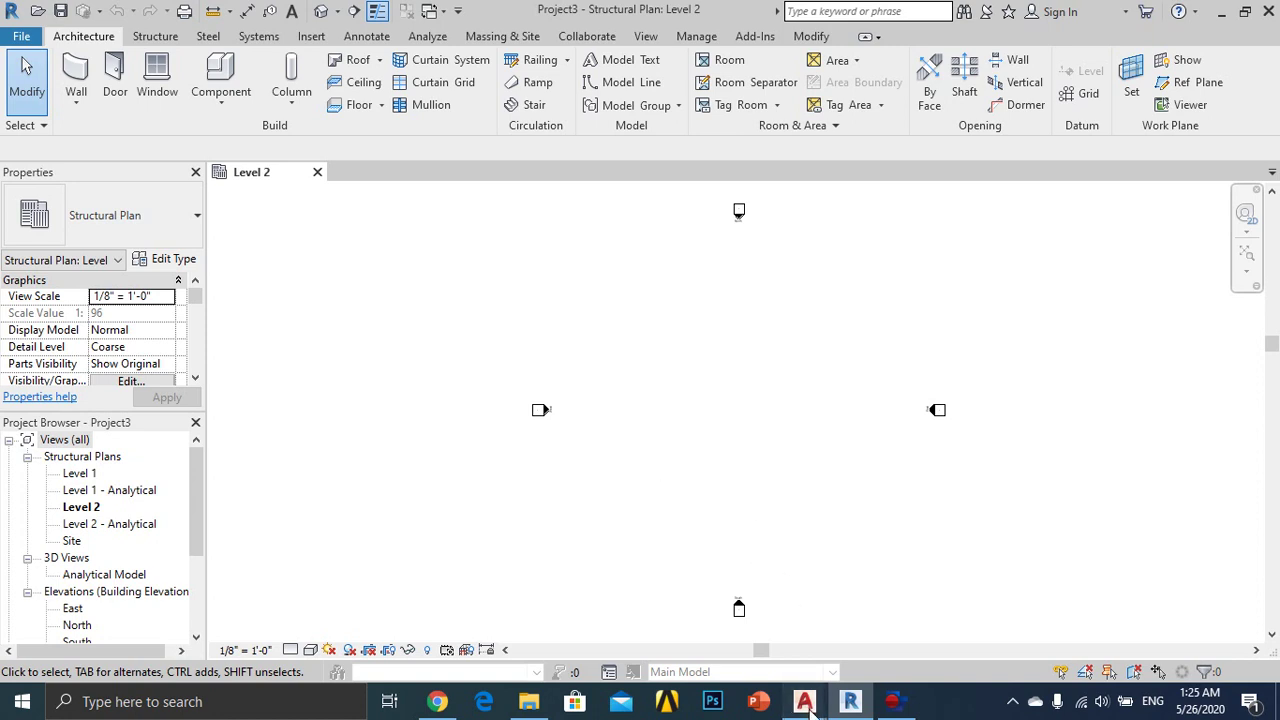
Step: Bring the AutoCAD Drawing1 window in front of Revit's Level 2 structural plan
key("alt+Tab")
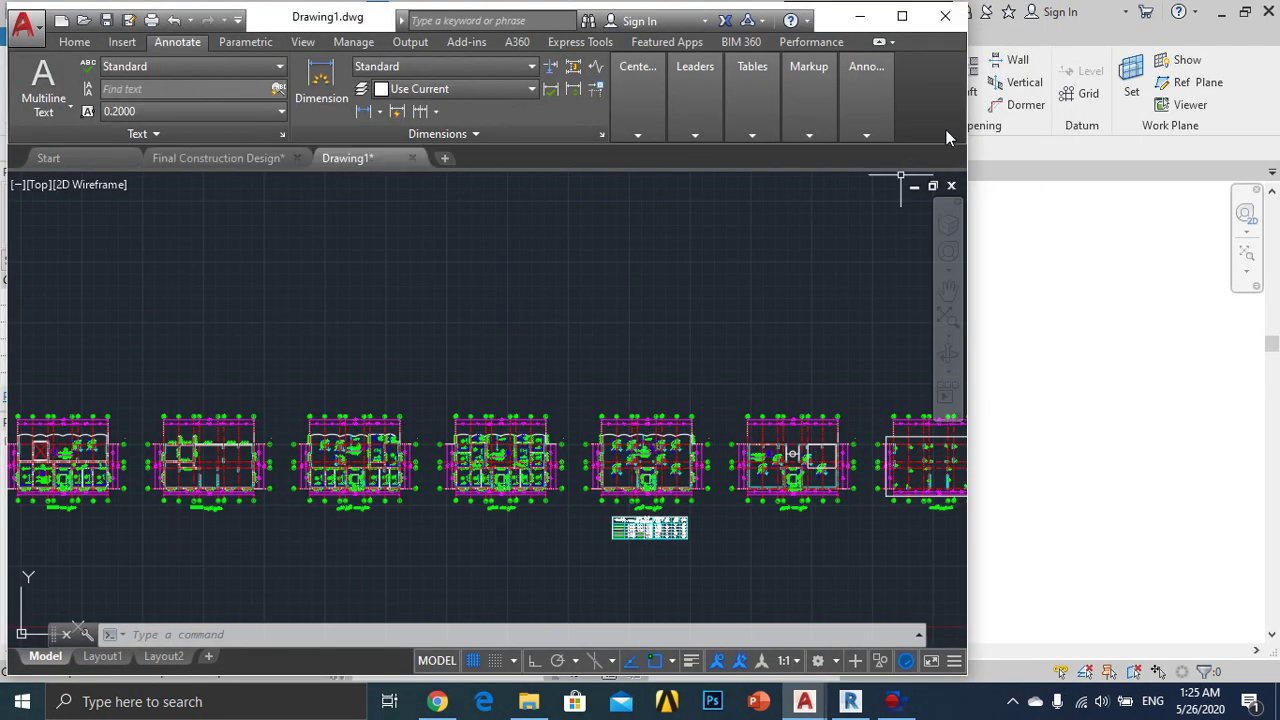
Step: Maximize AutoCAD and zoom into the wall section's basement and lower floors
left_click(902, 17)
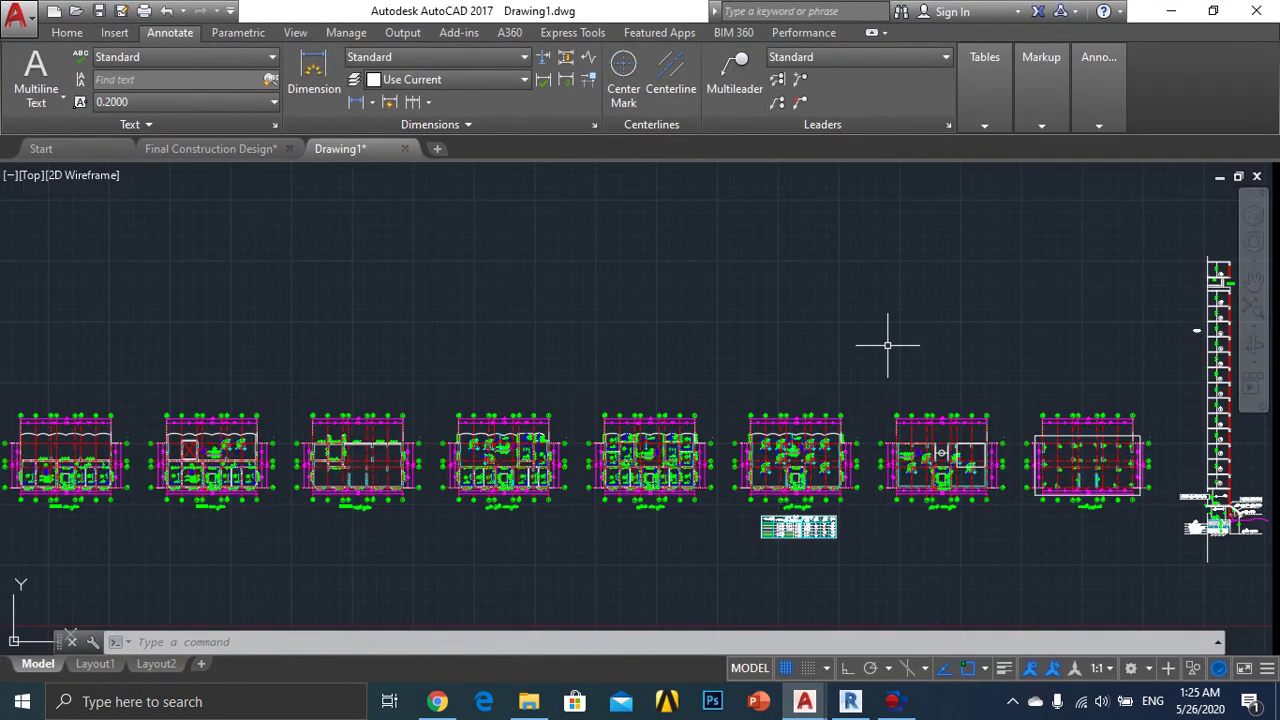
mouse_move(968, 368)
middle_mouse_down()
mouse_move(894, 354)
mouse_move(700, 356)
middle_mouse_up()
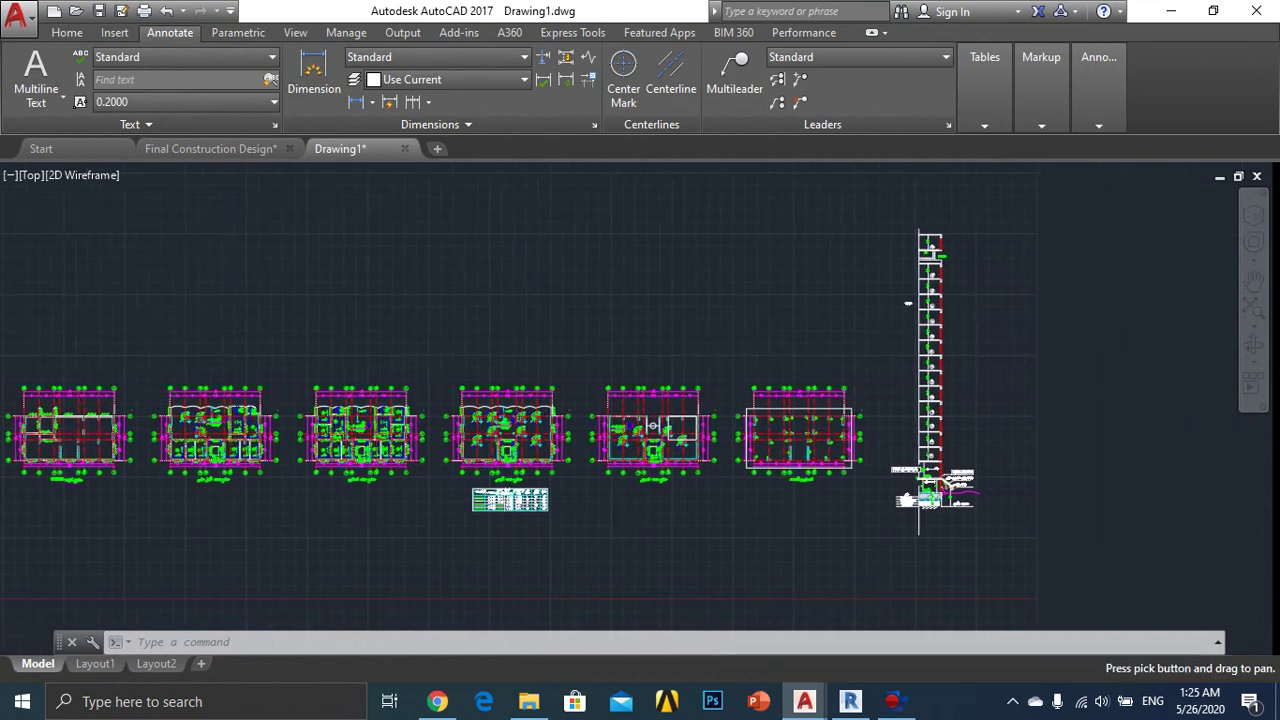
scroll(991, 360, "up", 2)
middle_click_drag(992, 389, 920, 325)
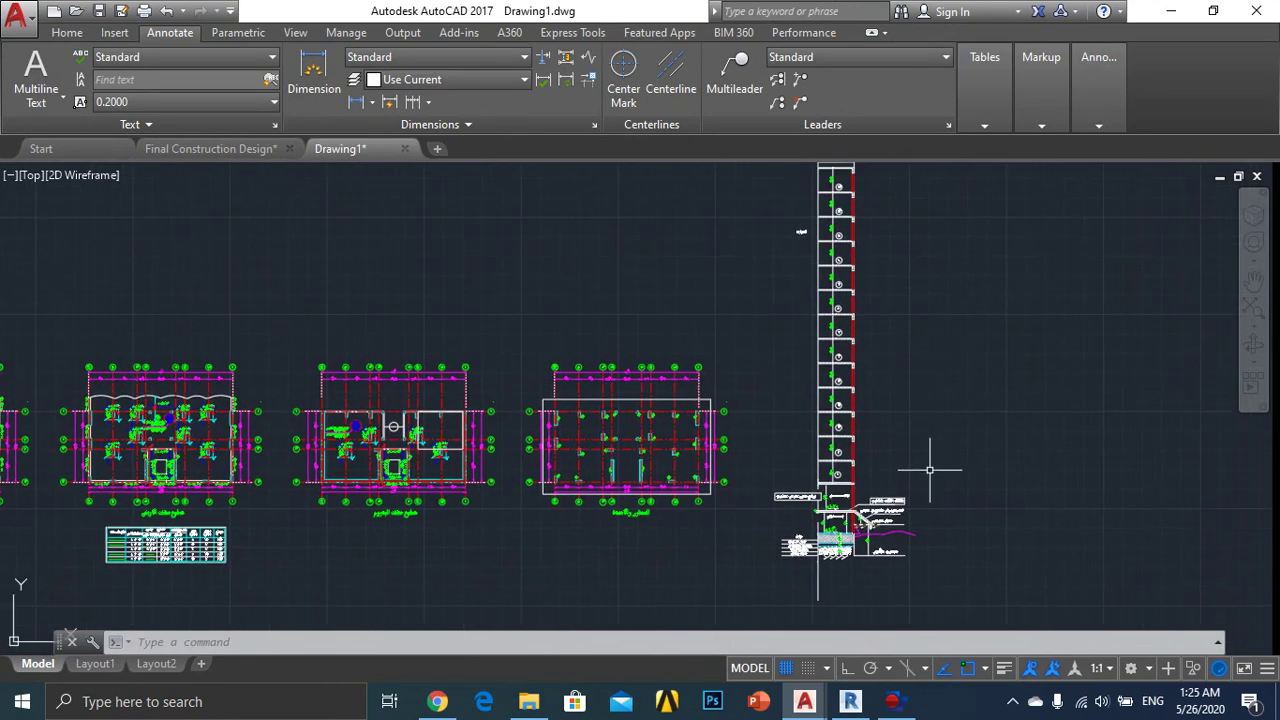
middle_click_drag(909, 471, 901, 460)
scroll(901, 460, "up", 2)
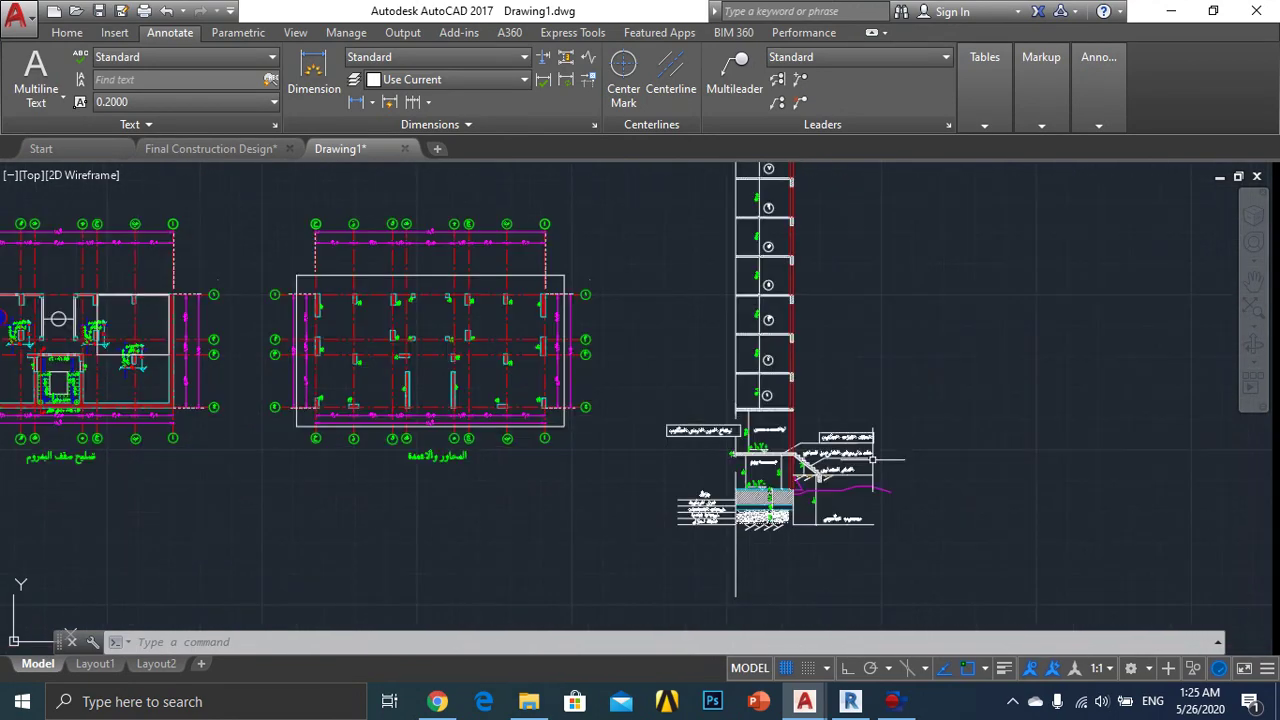
scroll(901, 460, "up", 2)
scroll(650, 455, "up", 2)
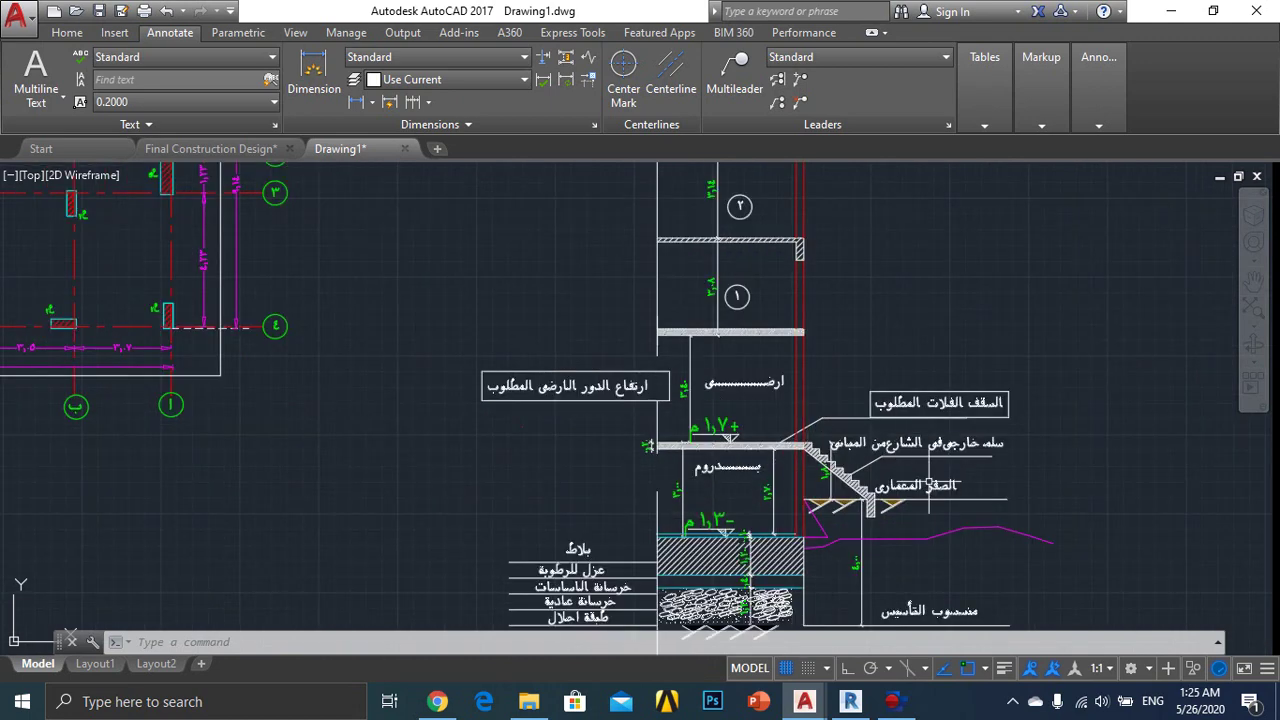
scroll(923, 497, "up", 2)
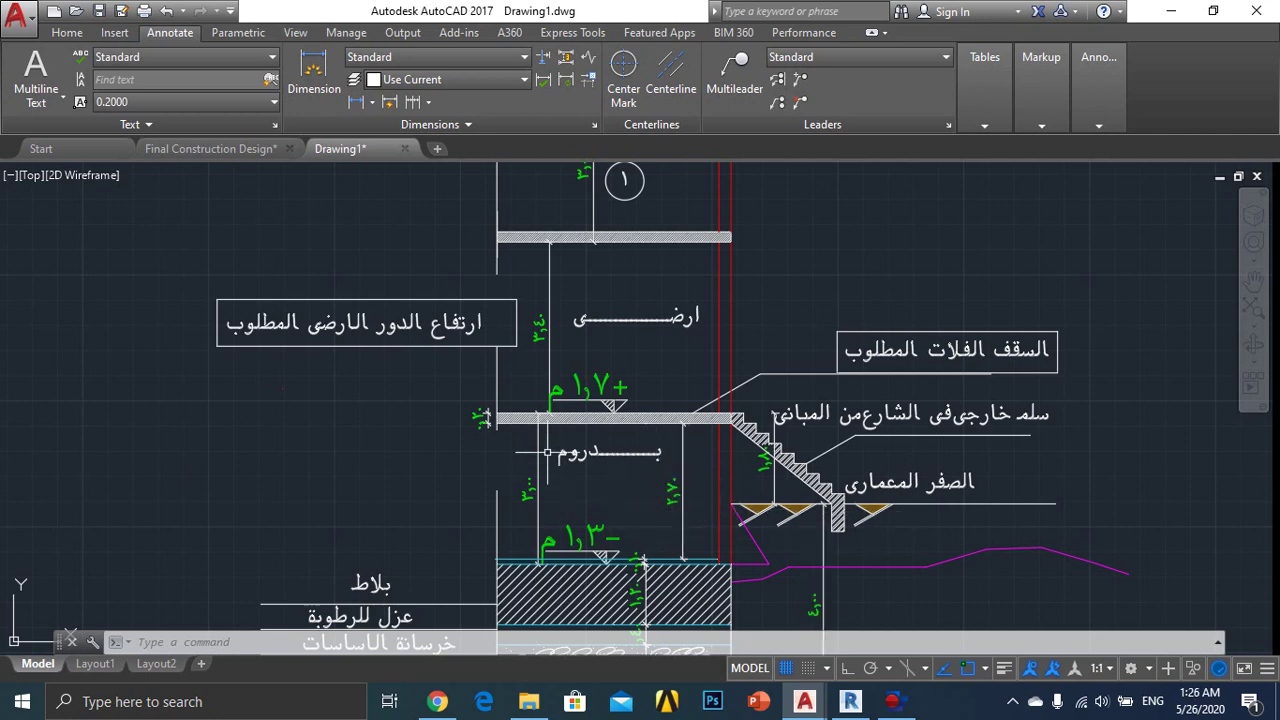
Step: Select the basement height dimension and its end grip, then reposition the section detail
left_click(527, 490)
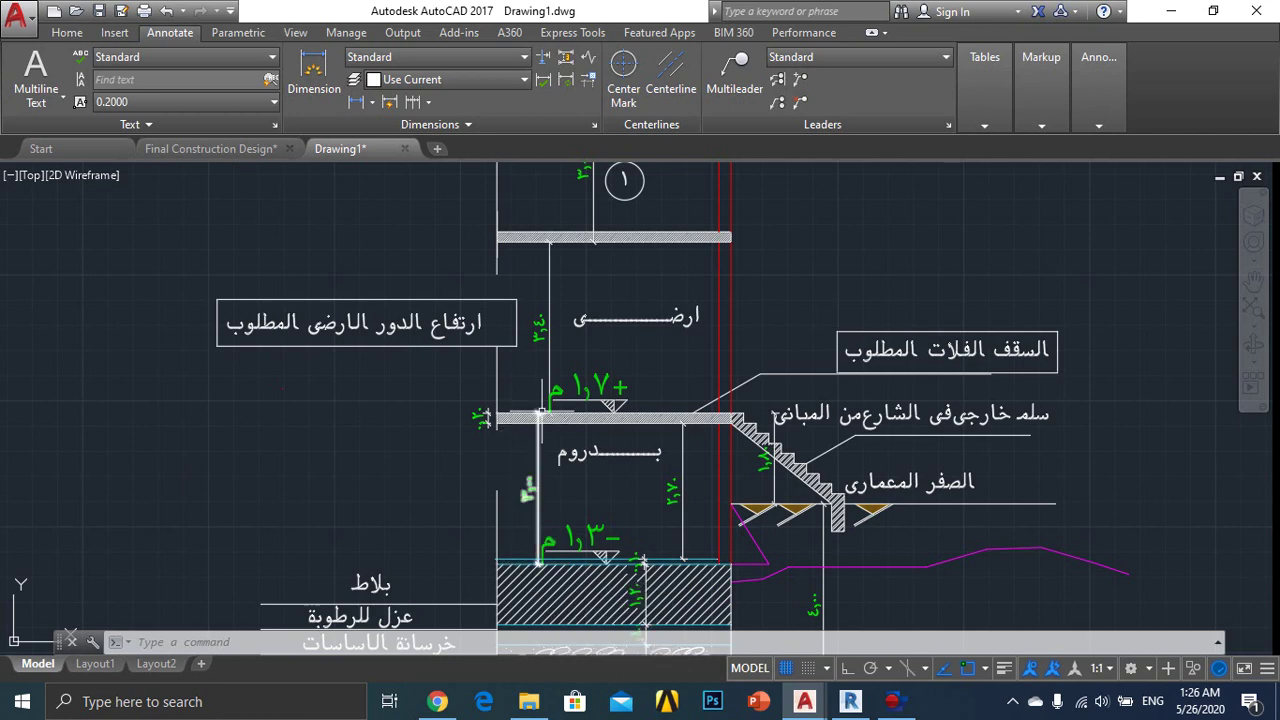
left_click(540, 412)
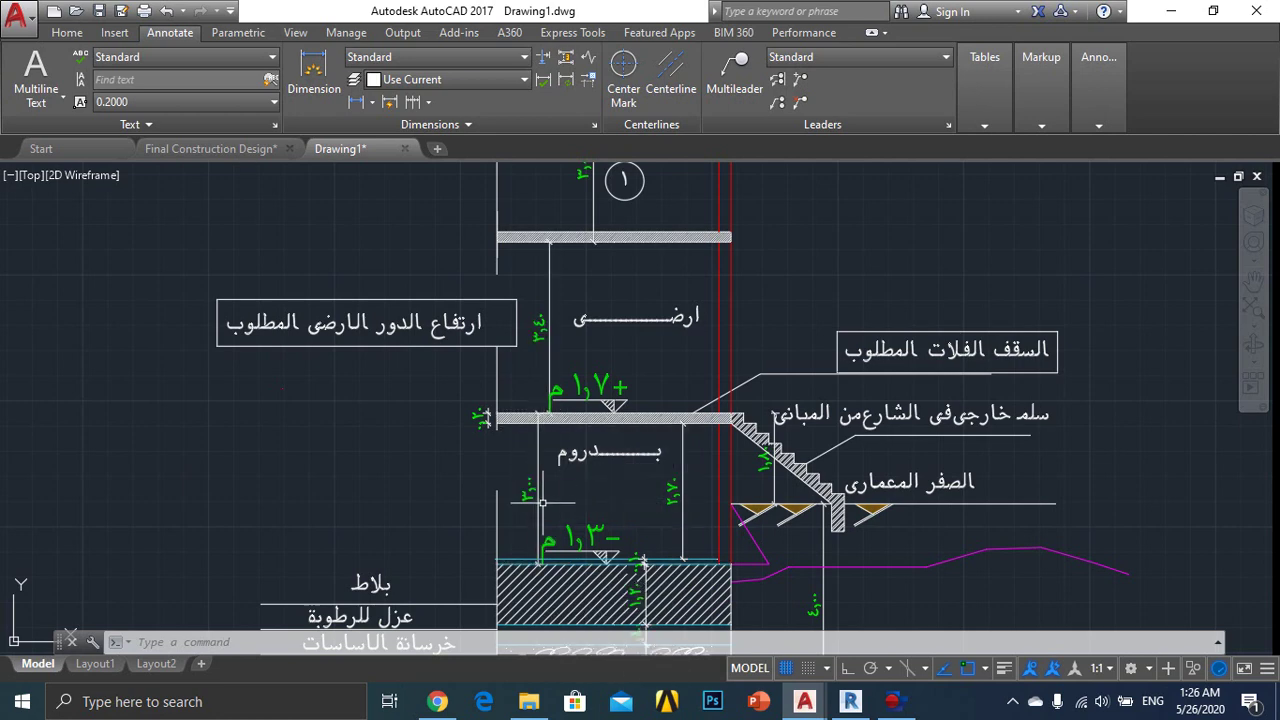
middle_click_drag(564, 394, 632, 446)
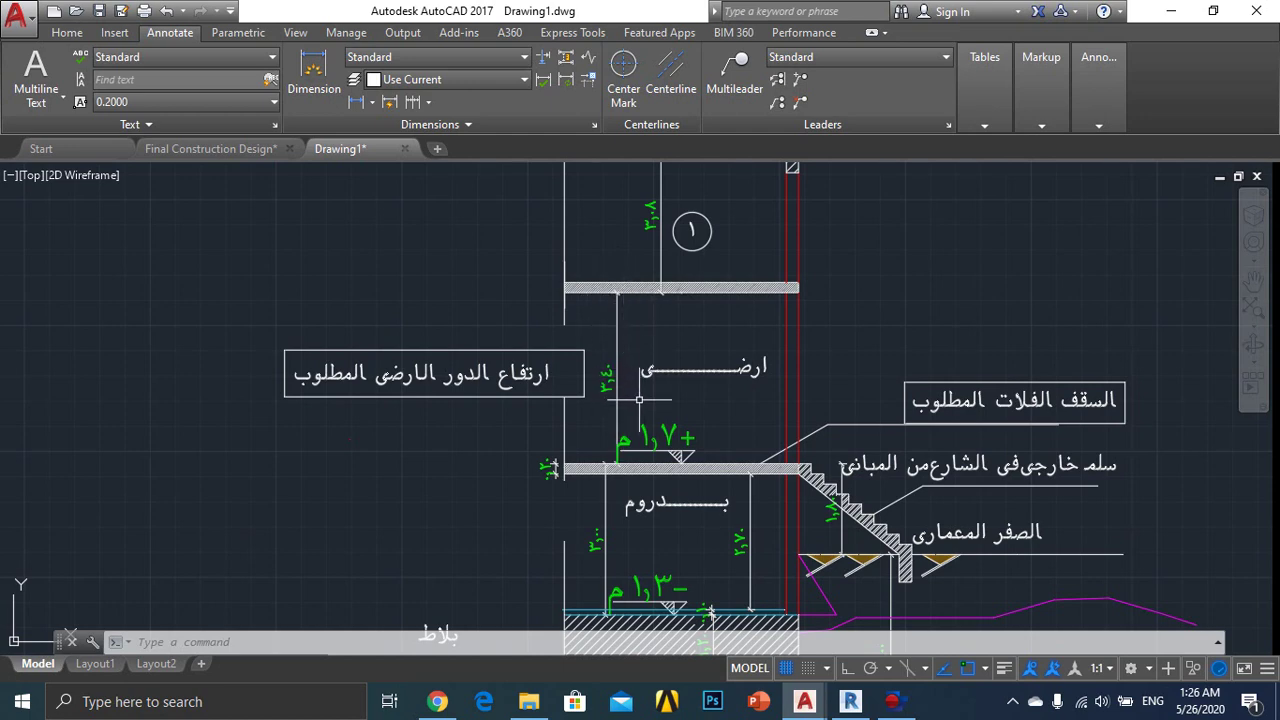
Step: Review all floors of the wall section down to the foundation layers and their labels
scroll(651, 300, "down", 1)
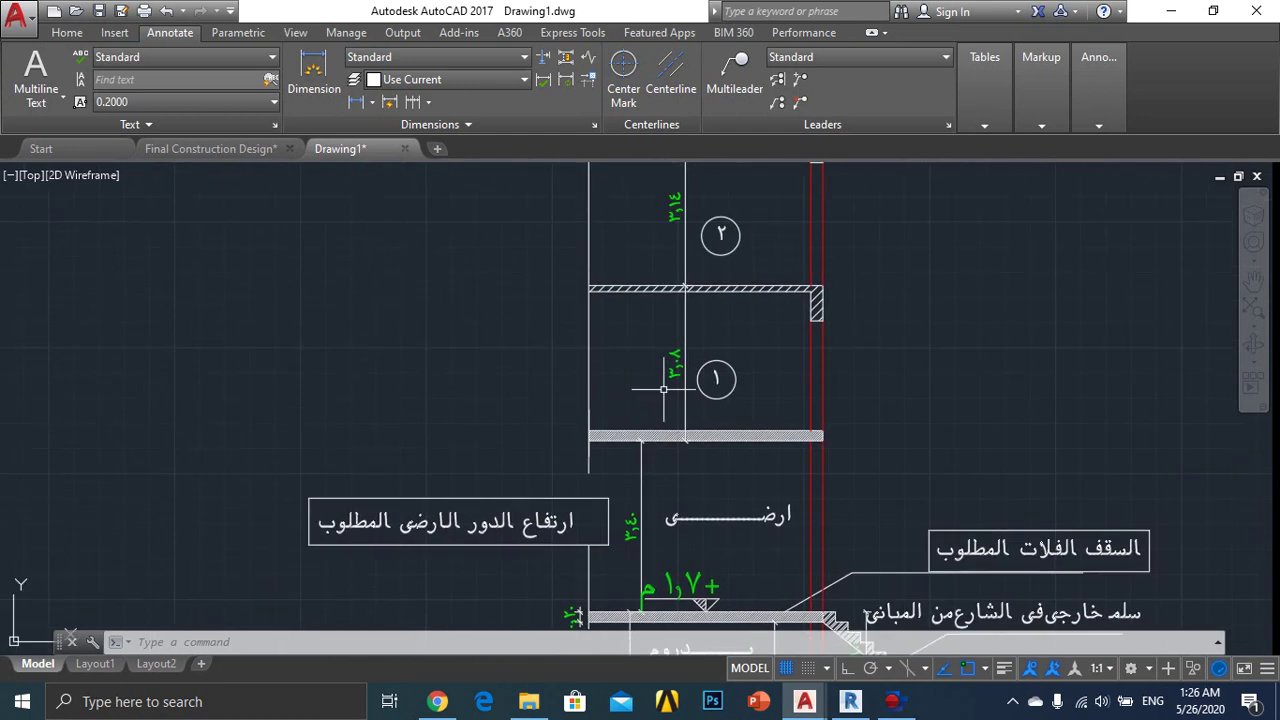
scroll(678, 340, "down", 1)
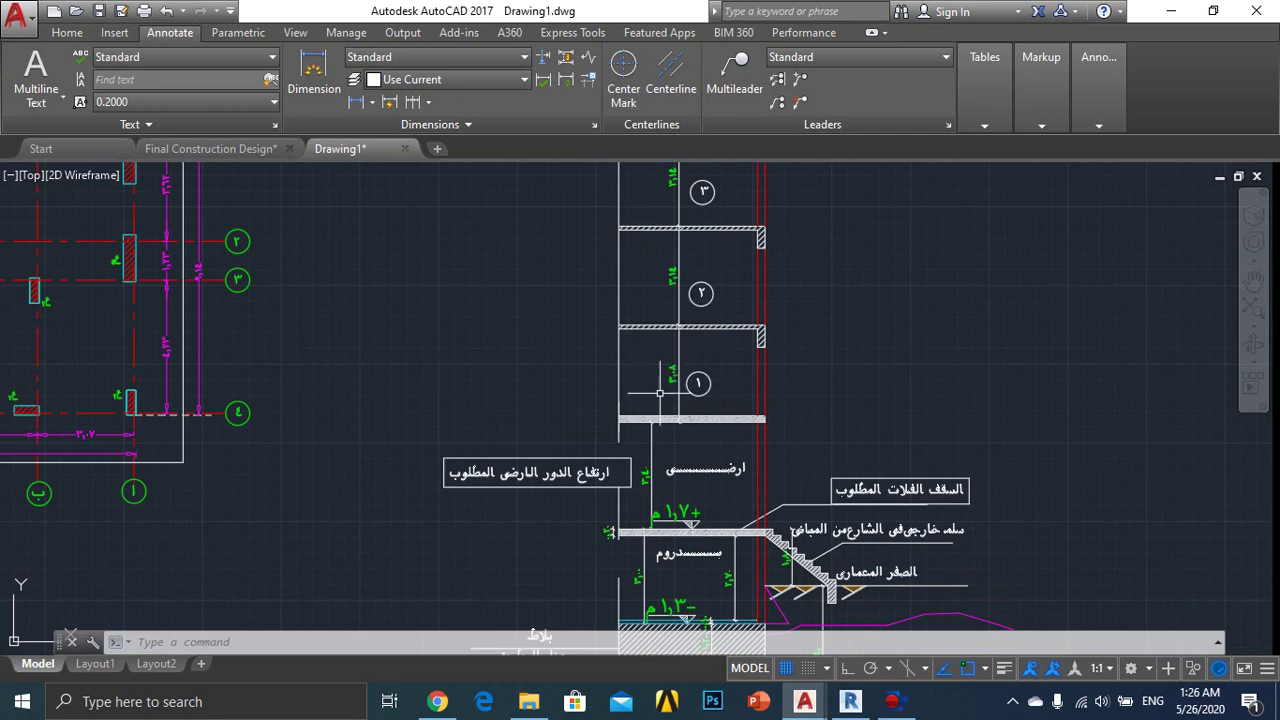
scroll(661, 393, "up", 4)
scroll(679, 389, "down", 4)
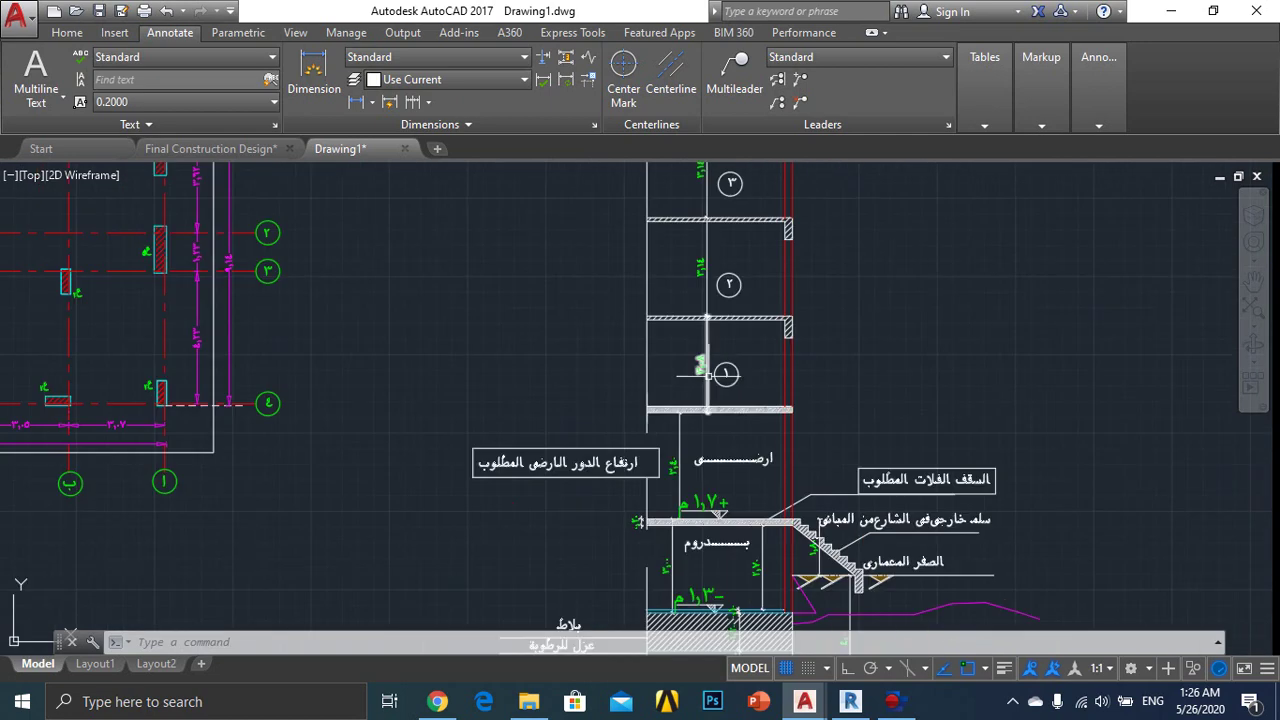
middle_click_drag(700, 316, 699, 401)
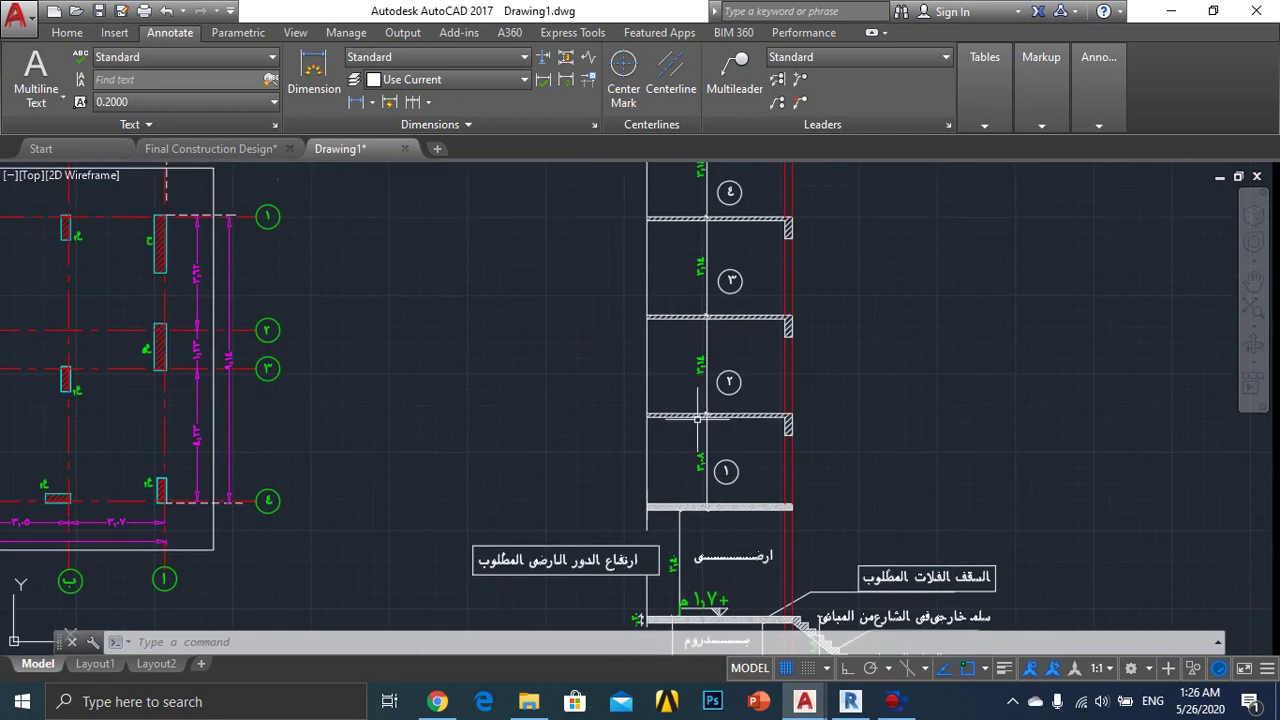
middle_click_drag(694, 357, 694, 235)
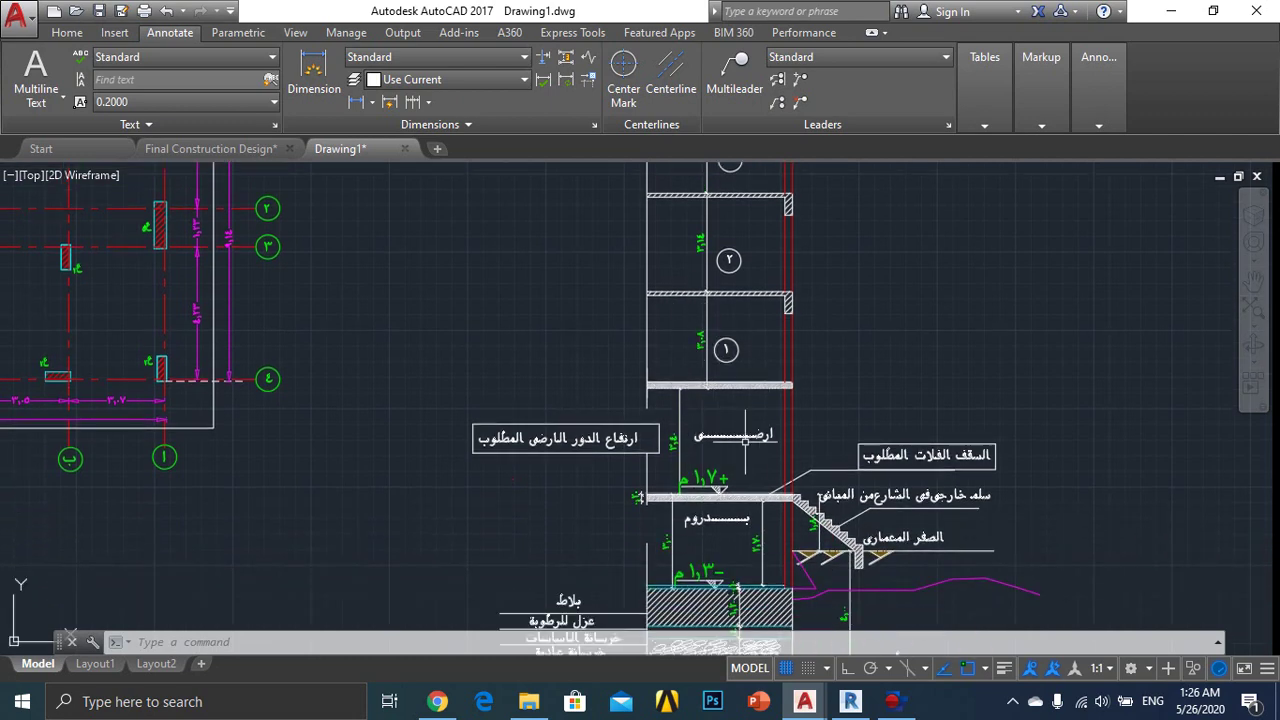
middle_click_drag(734, 592, 741, 507)
scroll(741, 507, "up", 4)
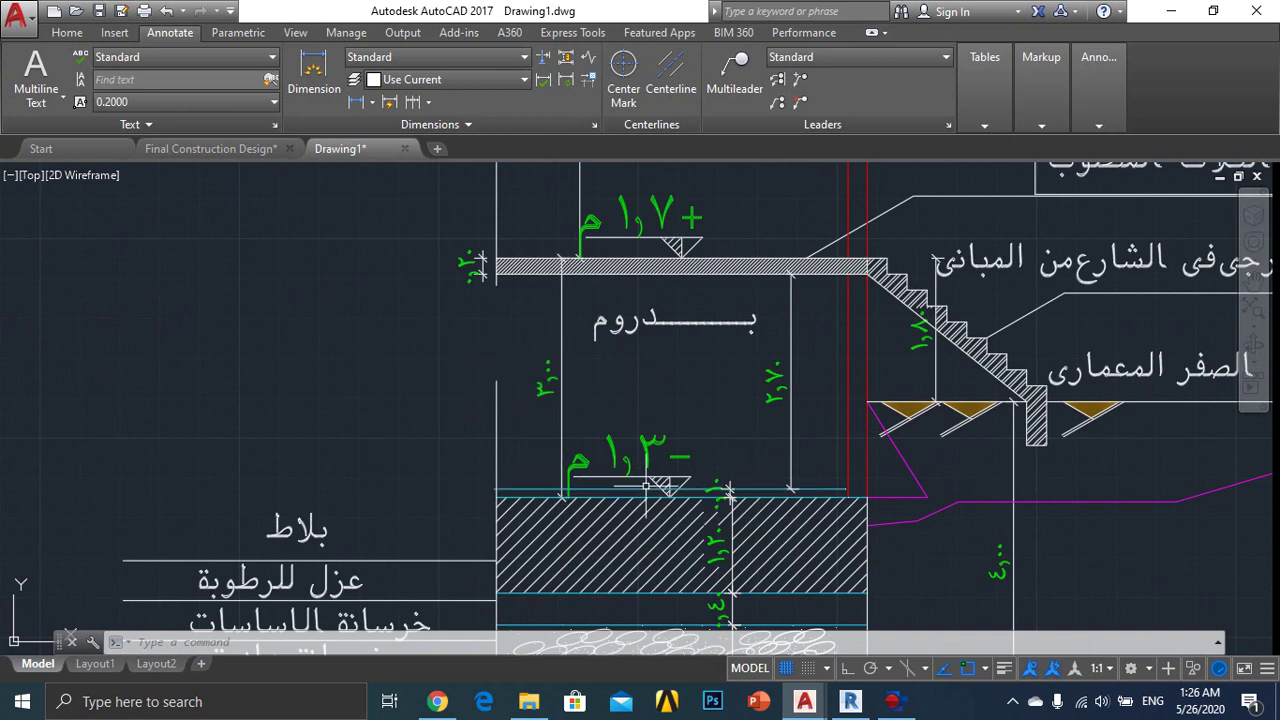
Step: Bring the column grid plan into view, then return to the Revit project
scroll(645, 483, "down", 2)
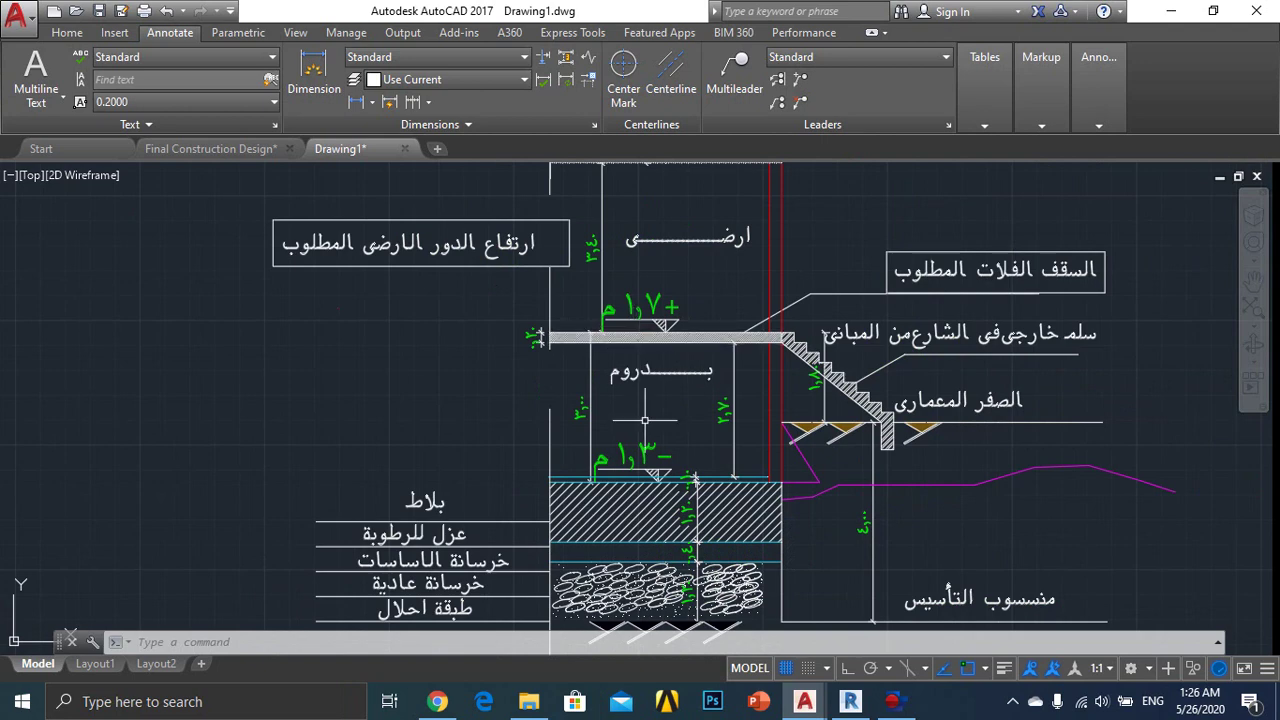
scroll(665, 453, "down", 2)
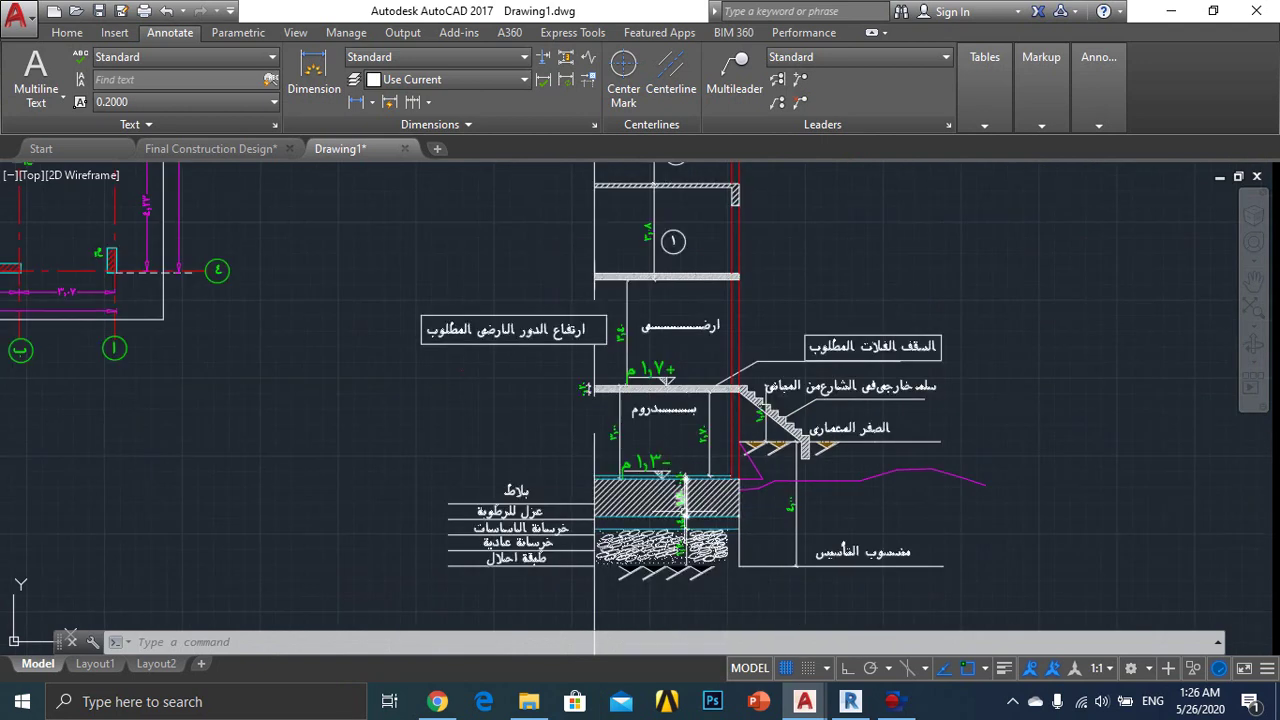
scroll(590, 488, "up", 2)
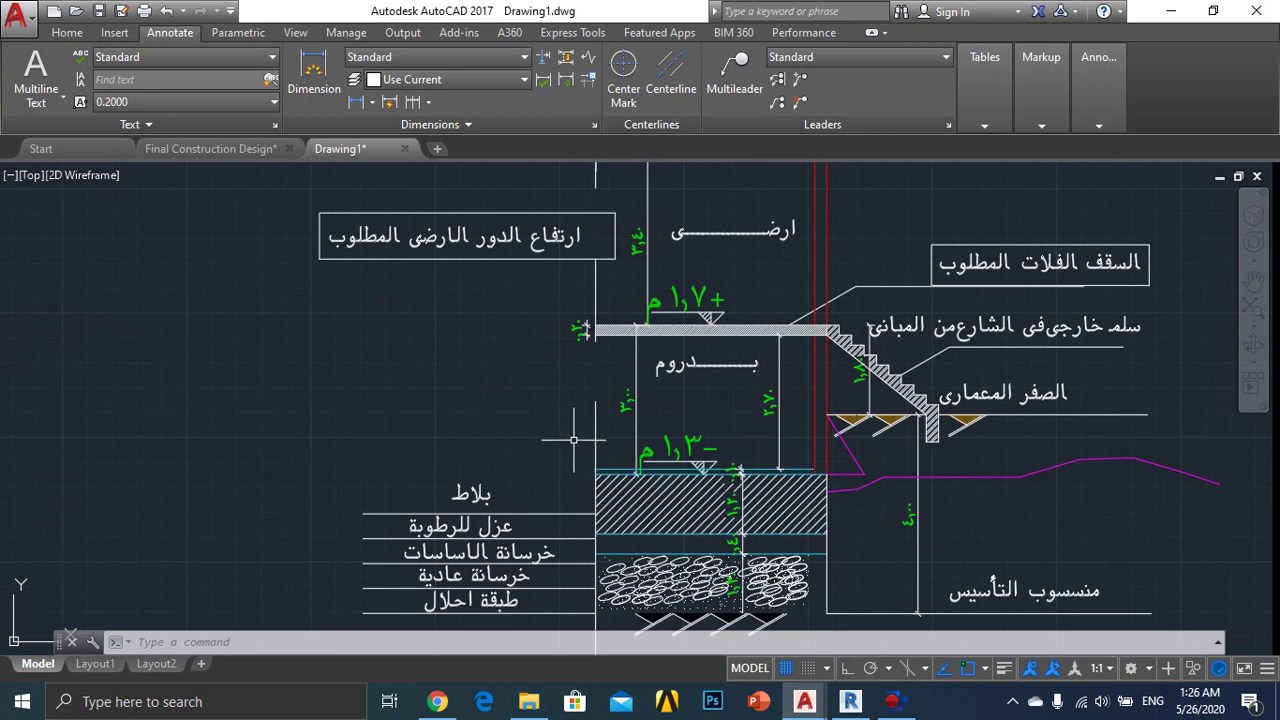
scroll(574, 437, "down", 2)
scroll(560, 425, "down", 2)
middle_click_drag(506, 399, 569, 434)
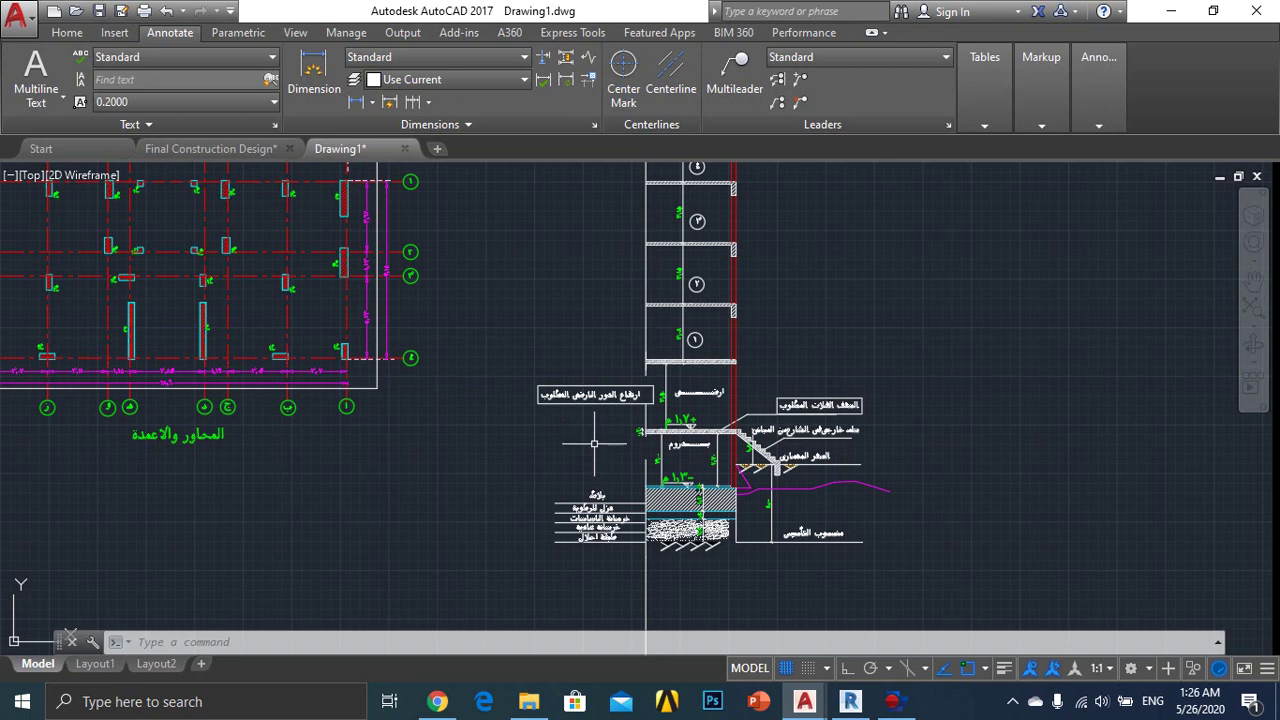
middle_click_drag(392, 356, 660, 413)
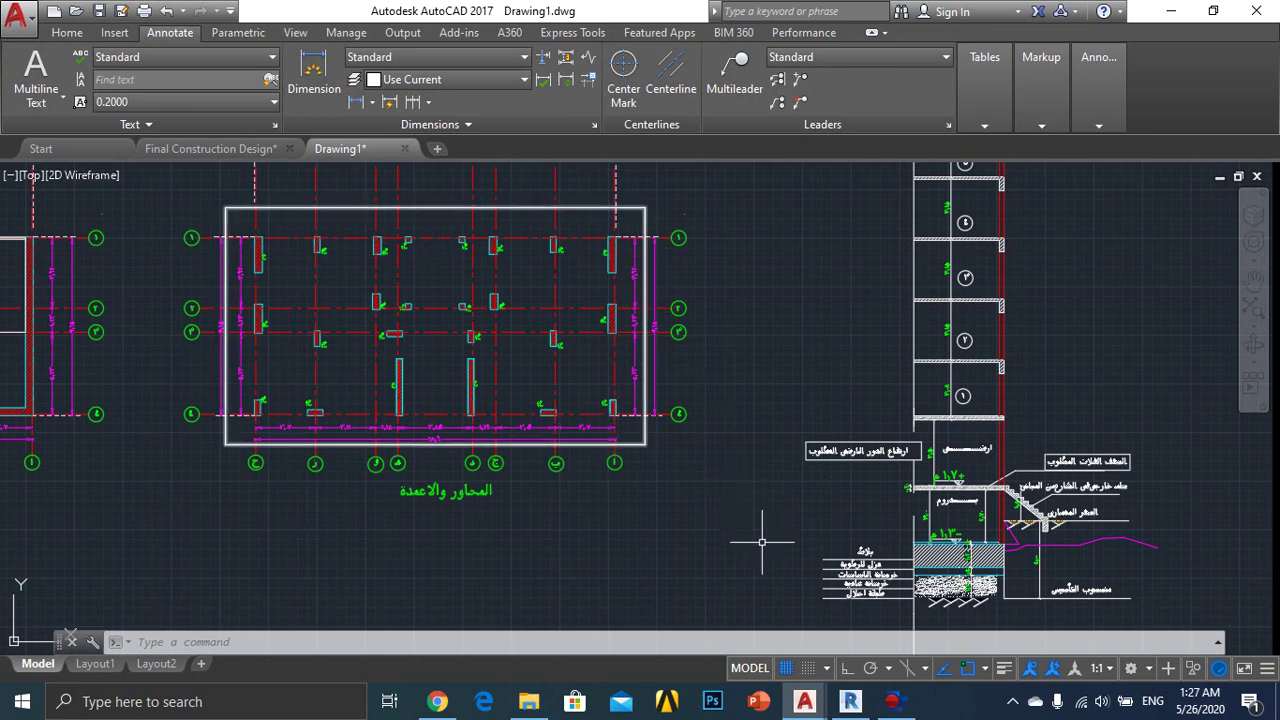
left_click(851, 704)
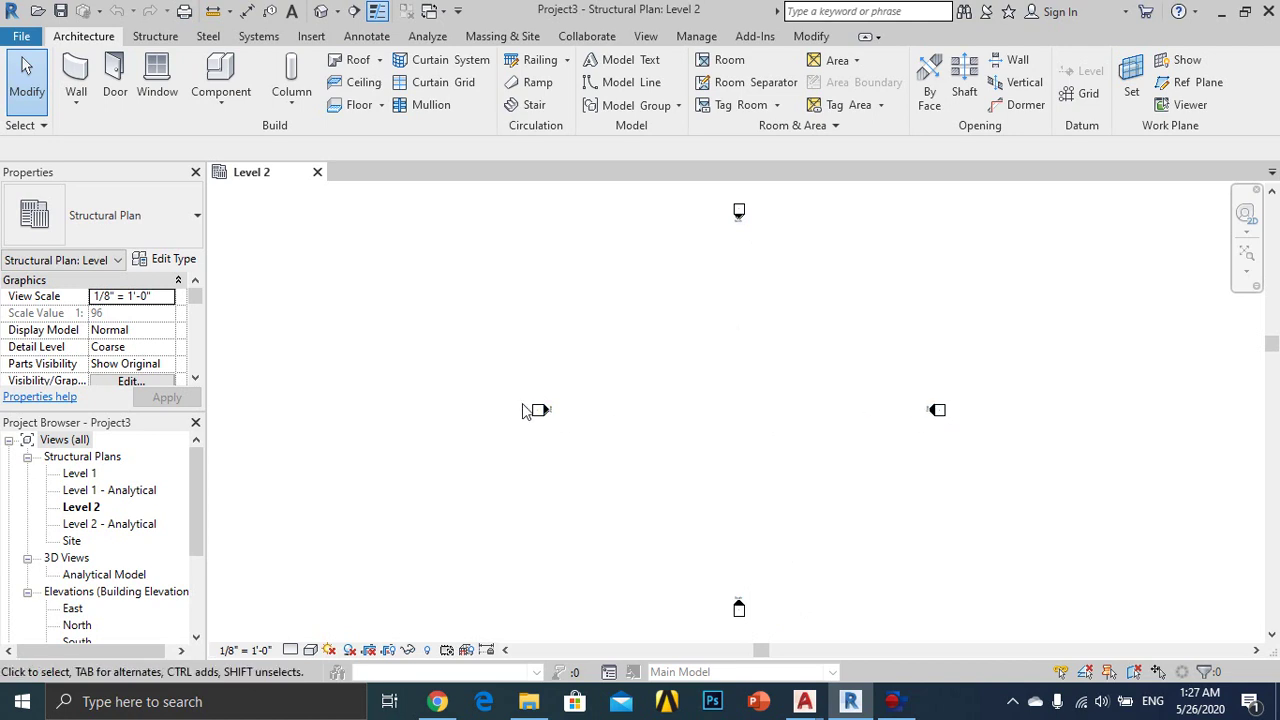
Step: Open the East elevation from the Project Browser and zoom in on Levels 1 and 2
scroll(76, 625, "down", 1)
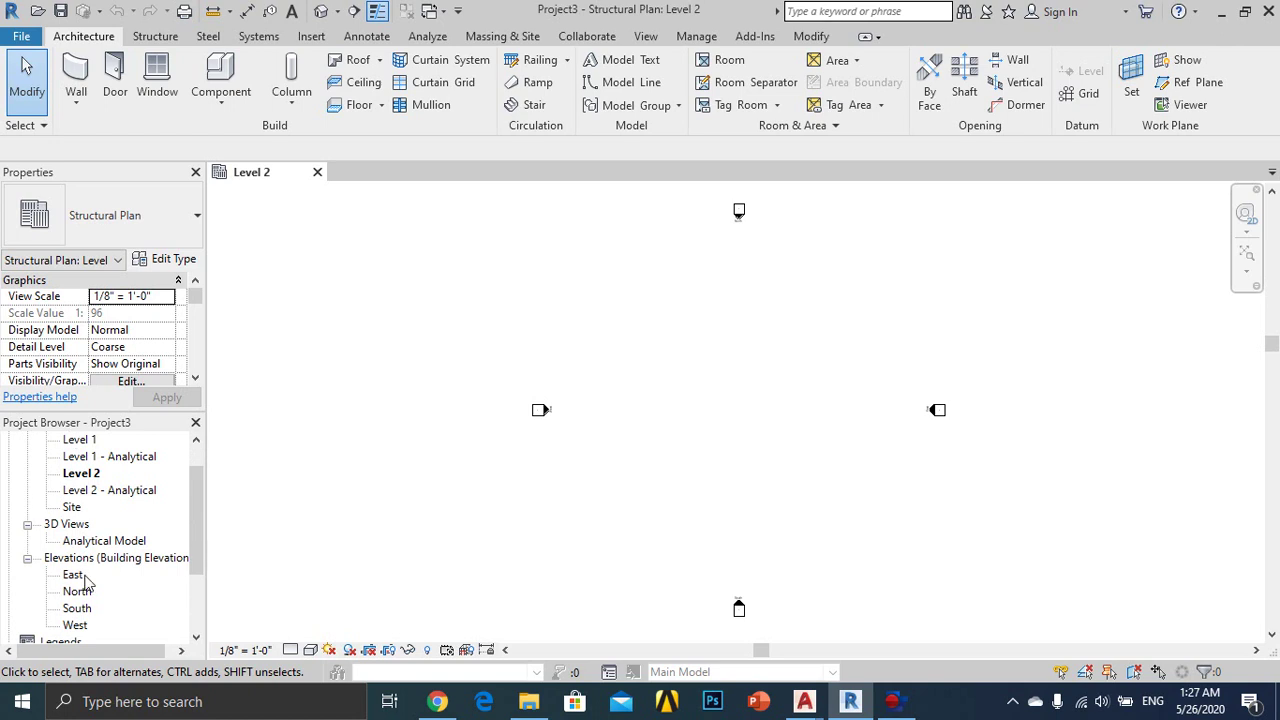
double_click(76, 577)
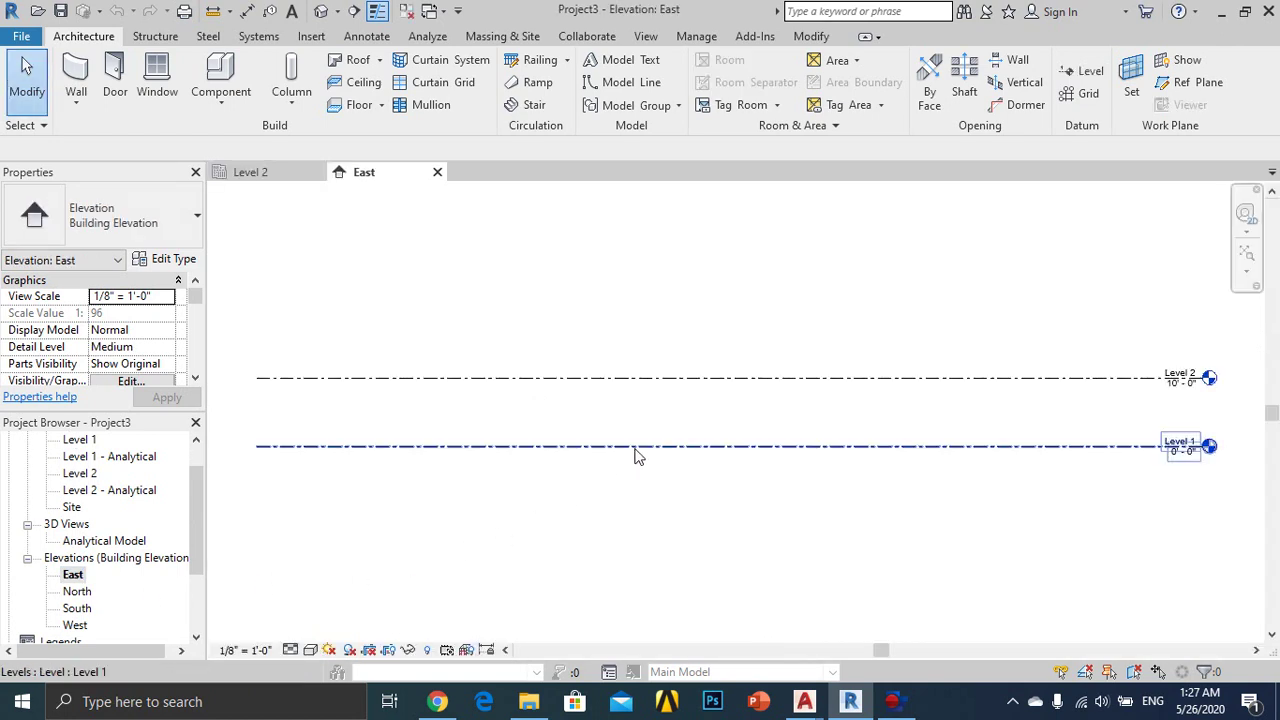
scroll(1105, 420, "up", 1)
scroll(1047, 424, "up", 1)
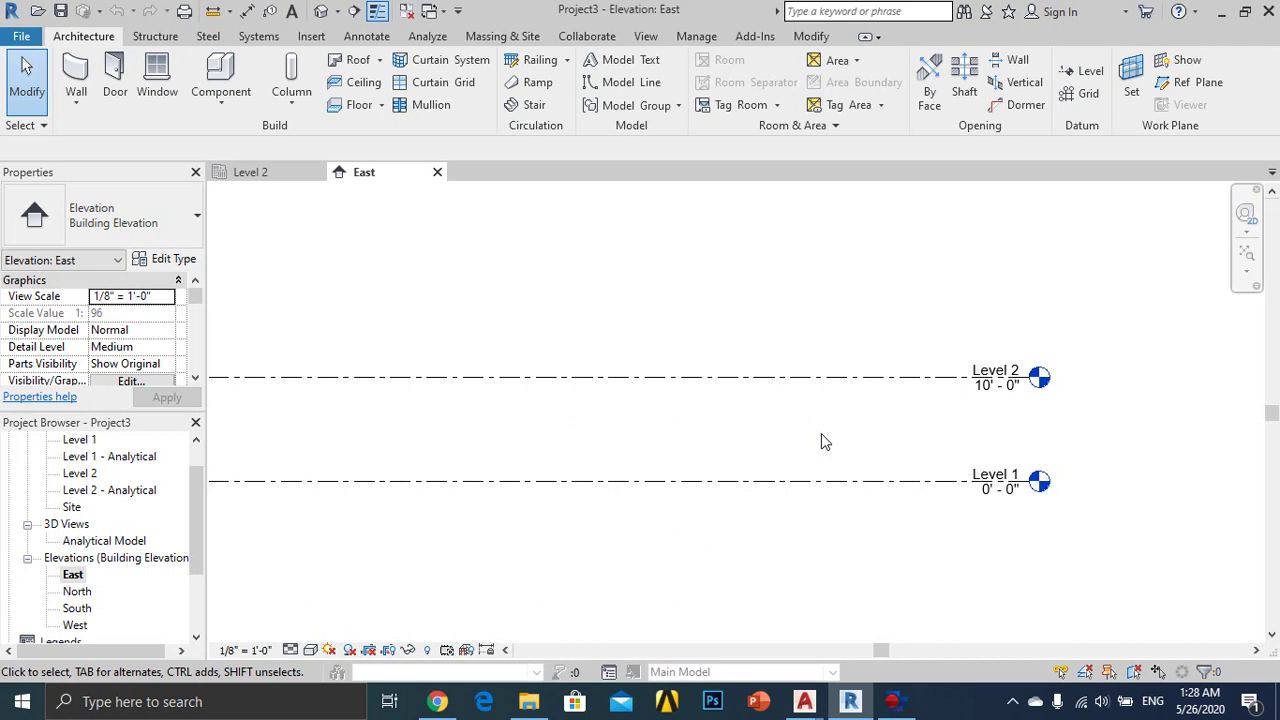
Step: Format project lengths as meters, 2 decimal places, m symbol, trailing zeros shown
key("u")
key("n")
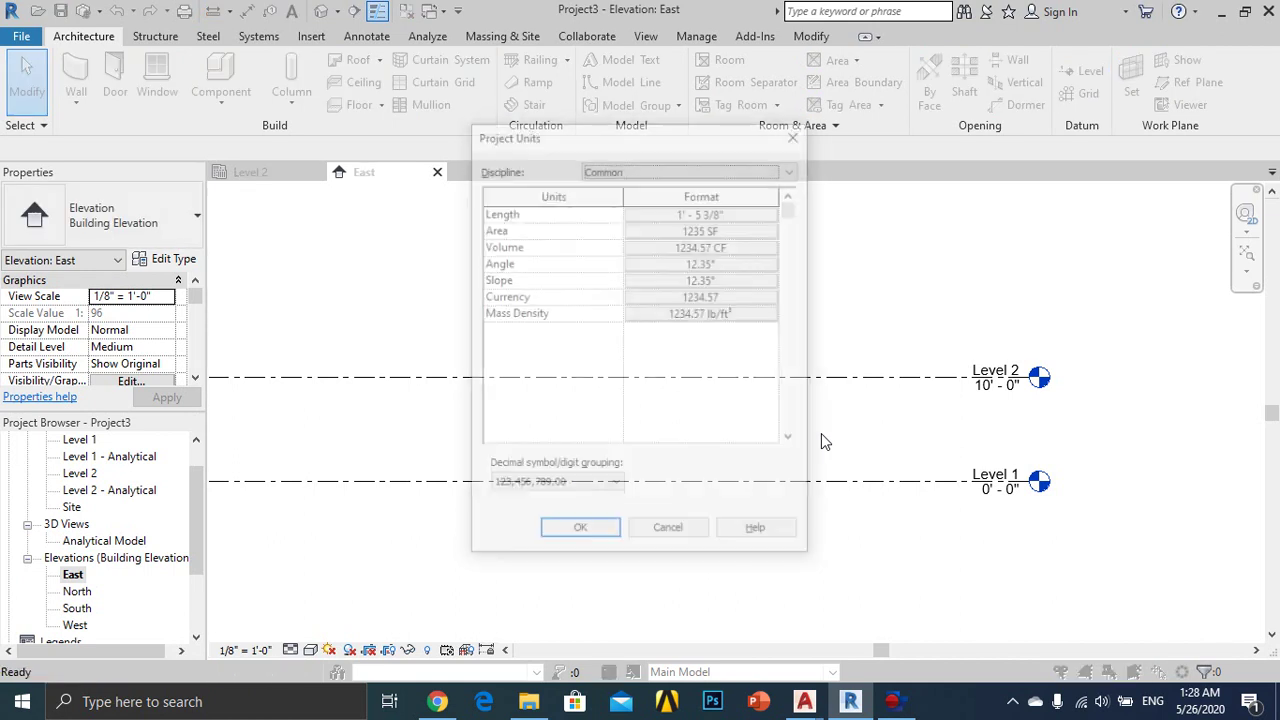
left_click(797, 133)
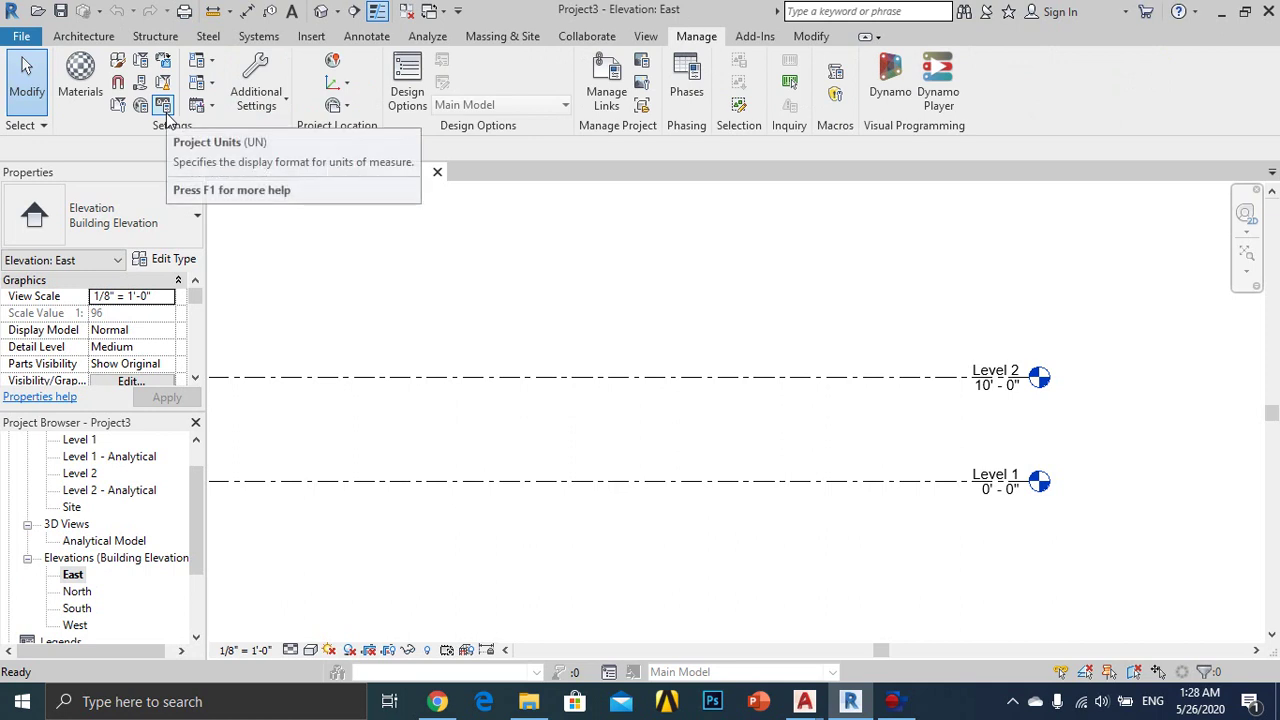
left_click(164, 110)
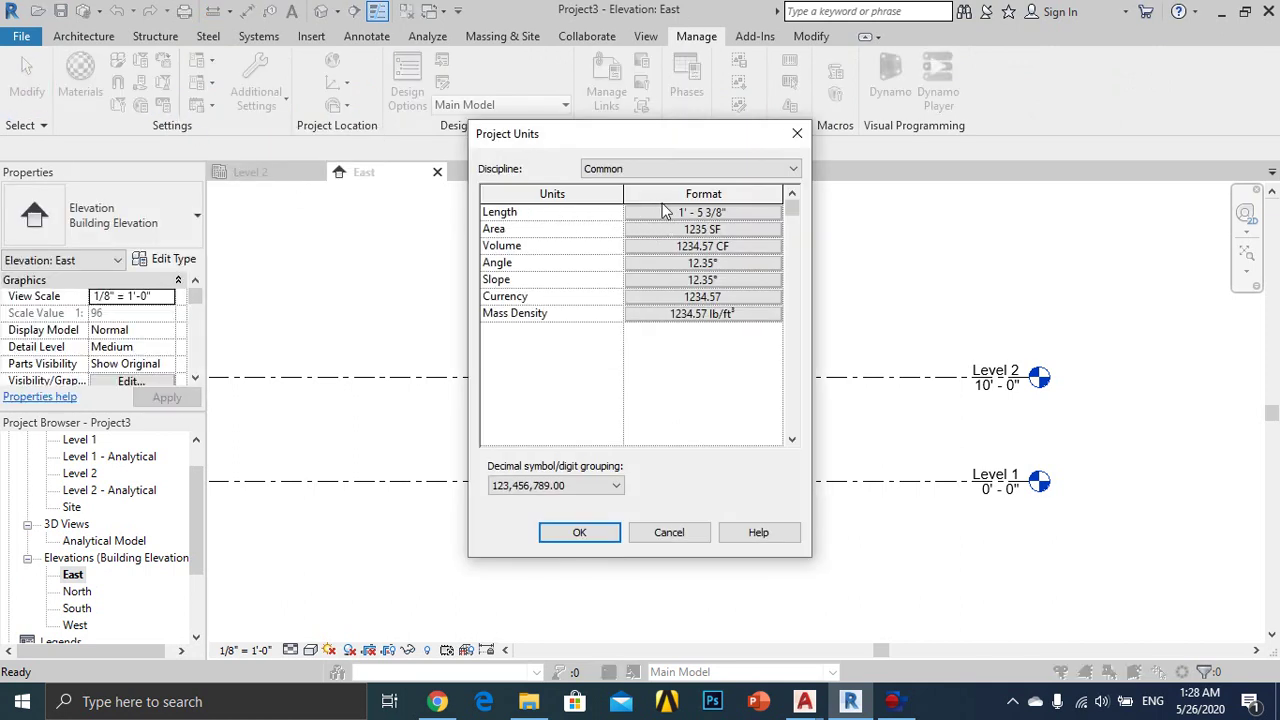
left_click(668, 214)
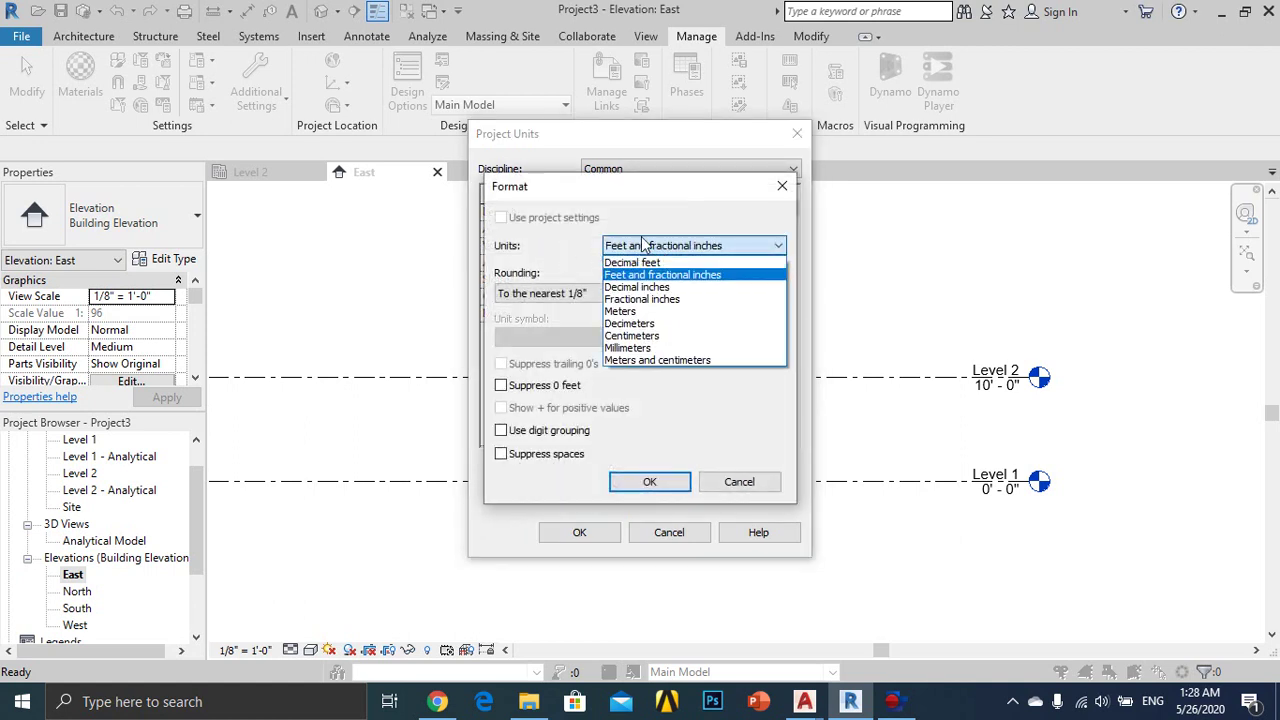
left_click(638, 308)
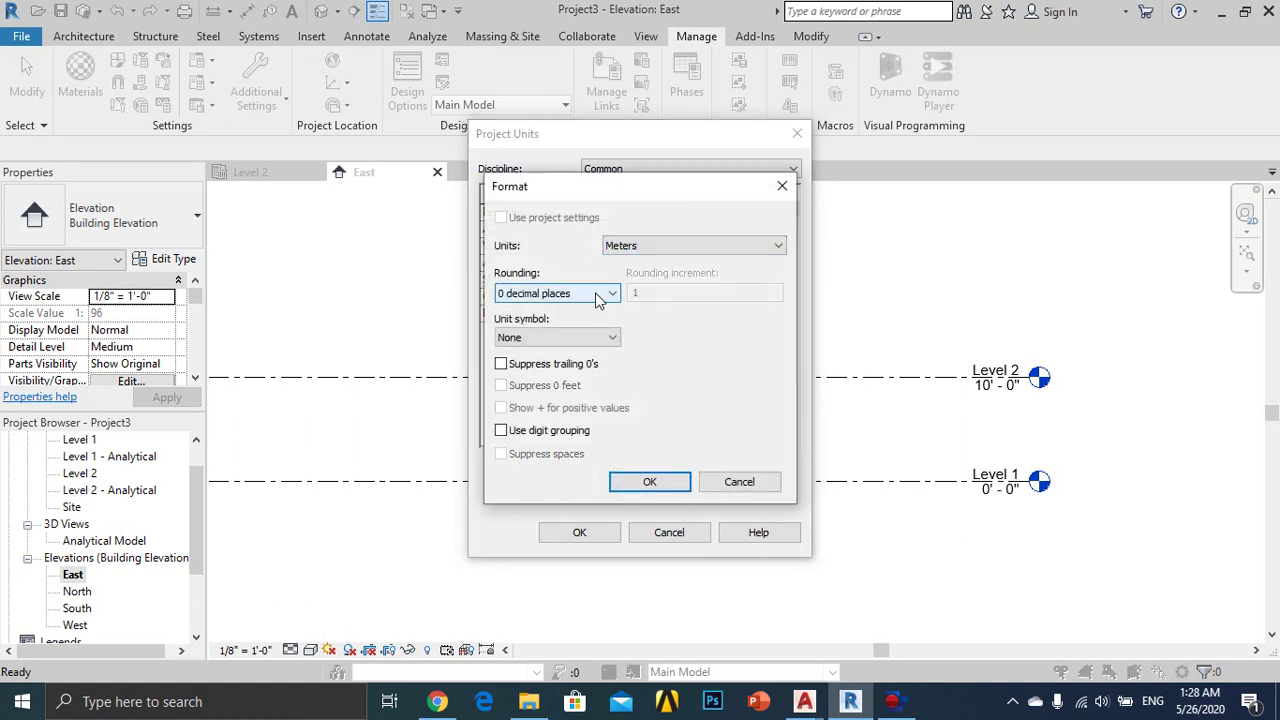
left_click(531, 292)
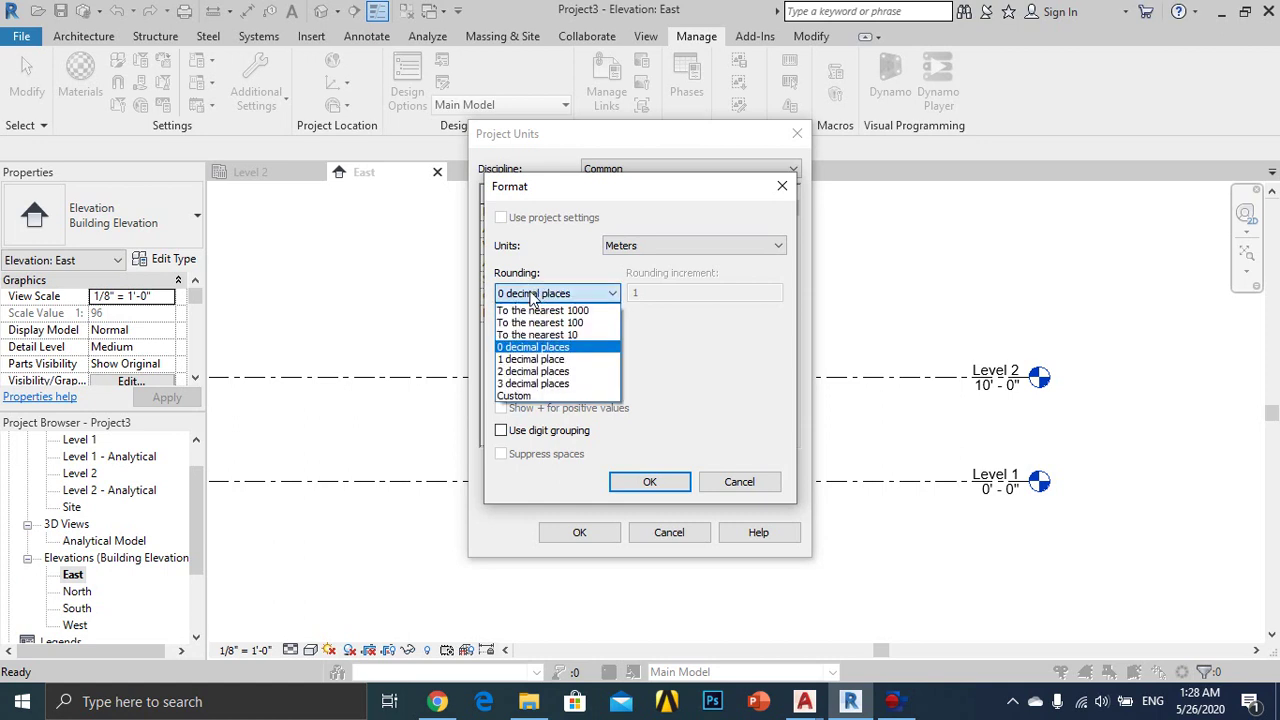
left_click(540, 372)
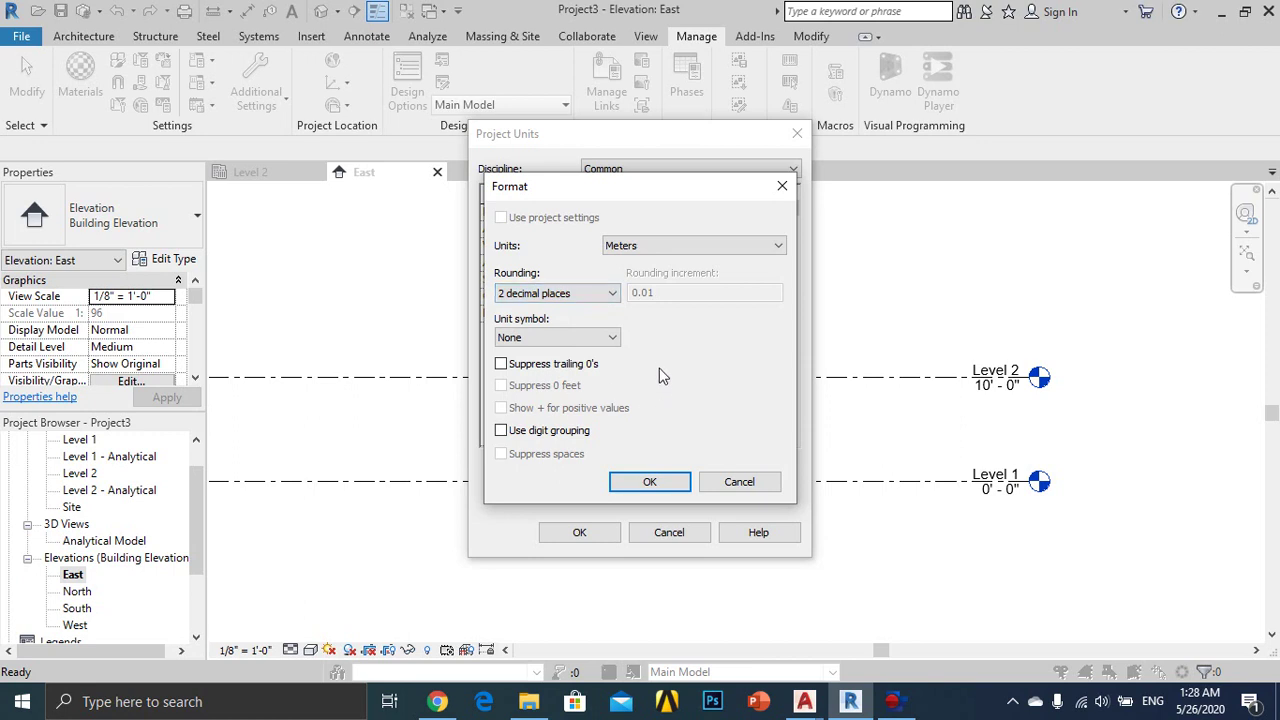
left_click(612, 338)
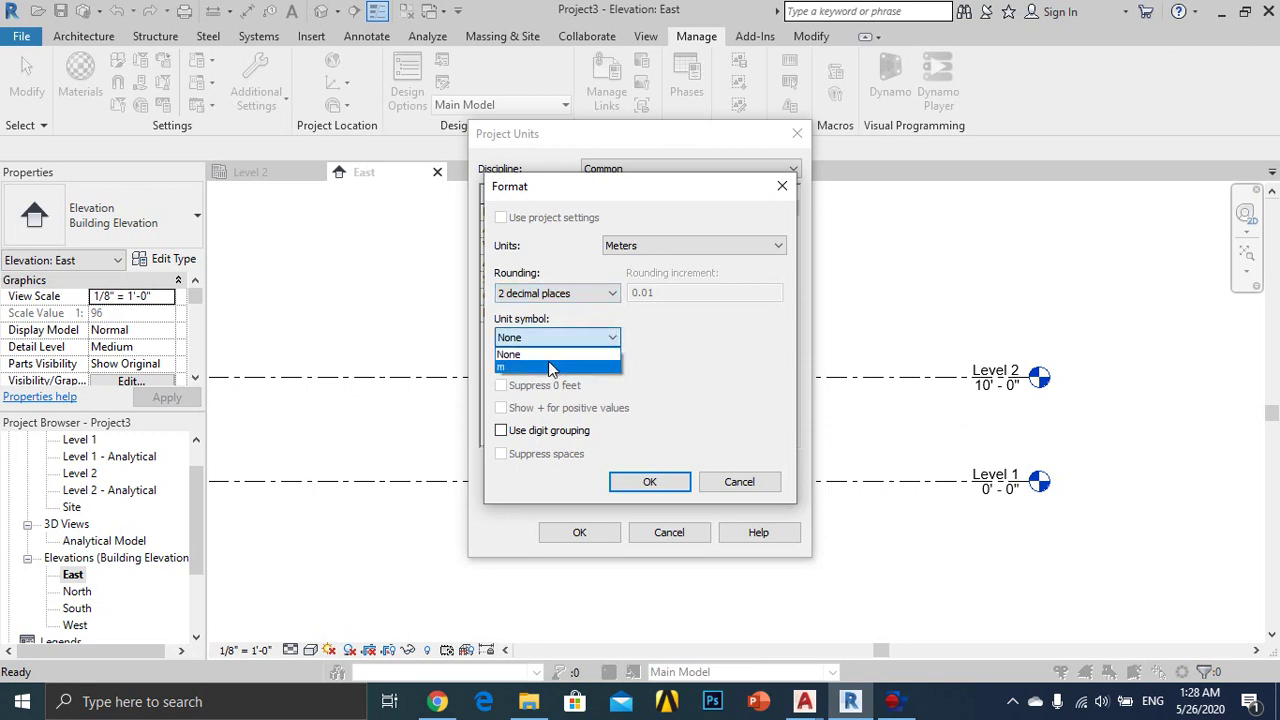
left_click(550, 368)
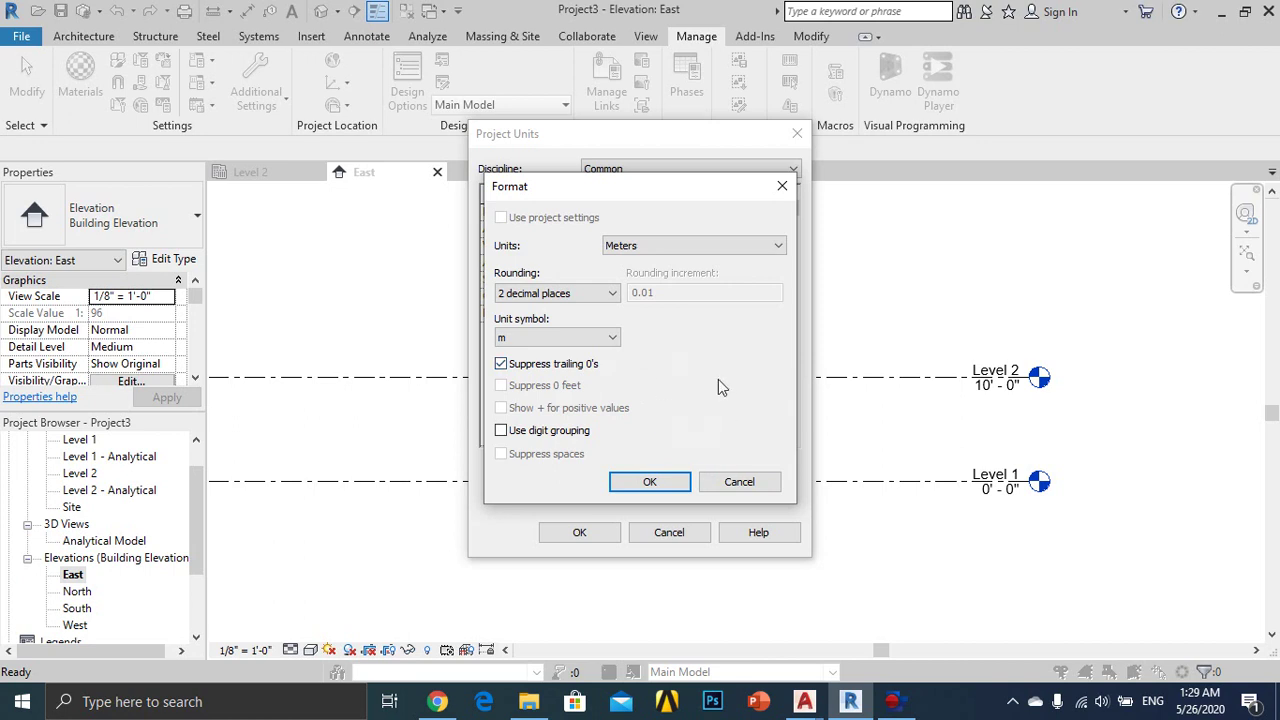
left_click(501, 363)
left_click(648, 482)
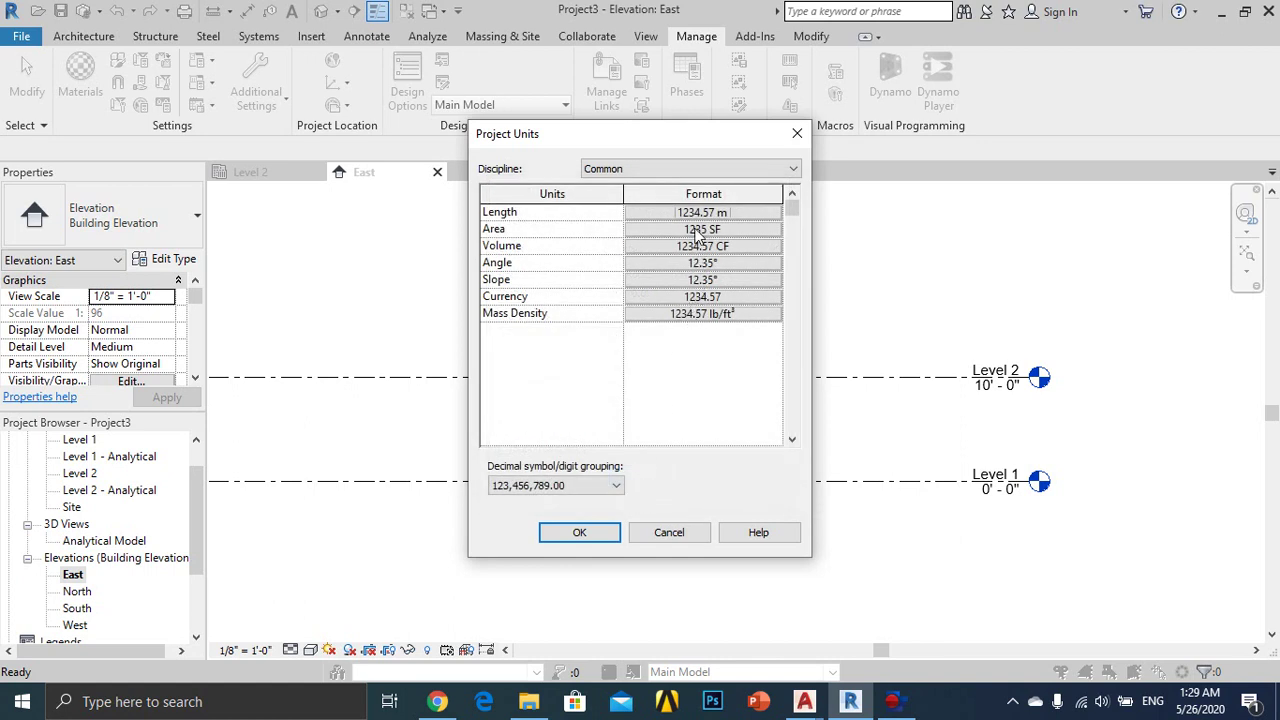
Step: Set area to square meters and volume to cubic meters, rounded to 2 decimals
left_click(660, 228)
left_click(646, 246)
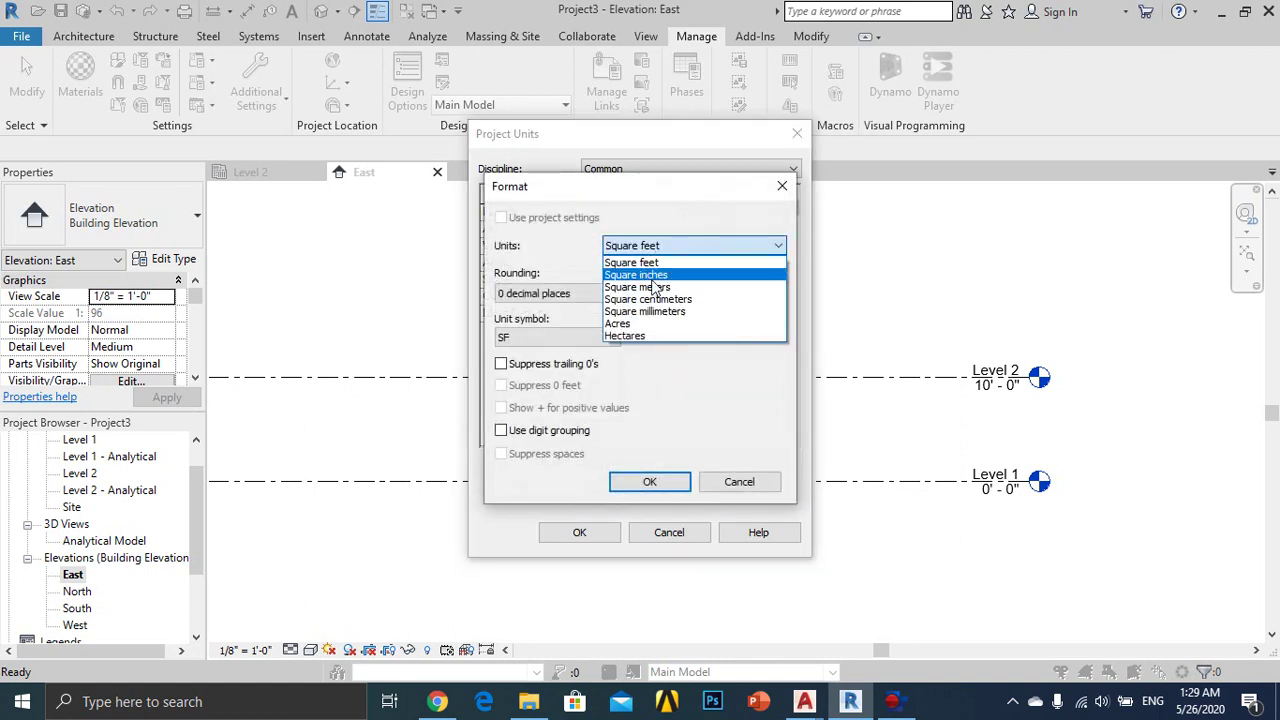
left_click(637, 287)
left_click(600, 293)
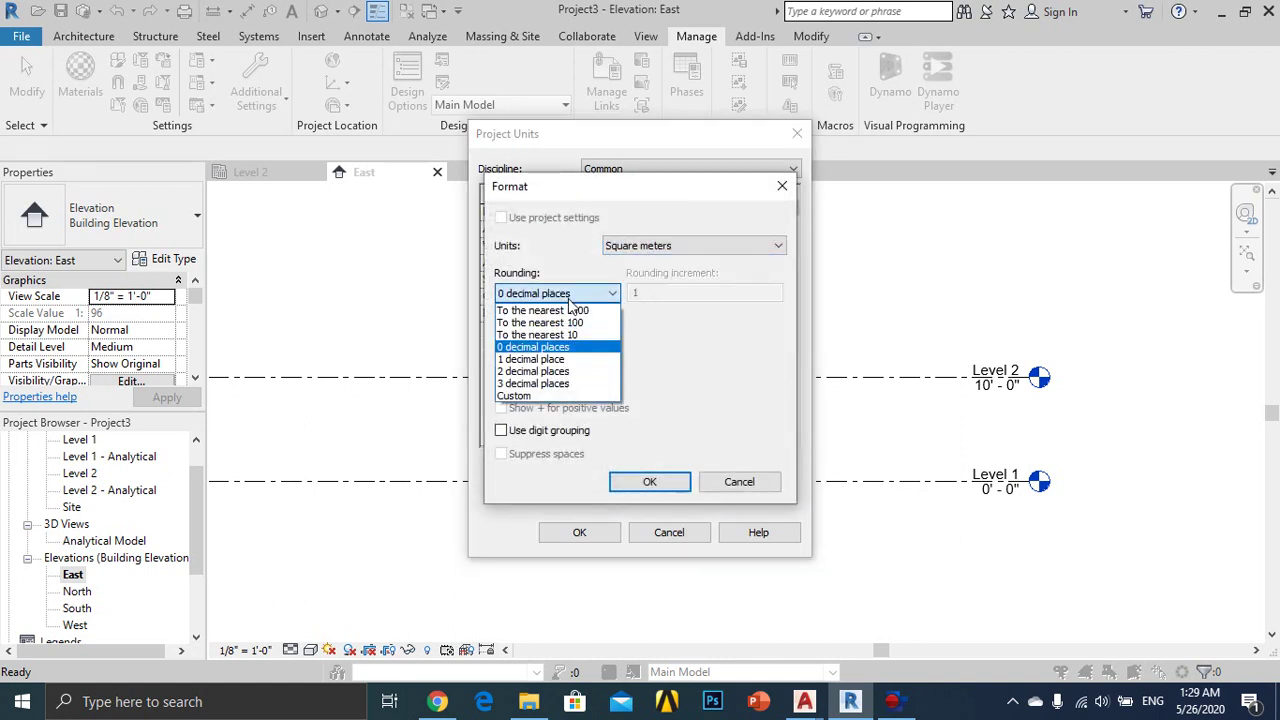
left_click(540, 378)
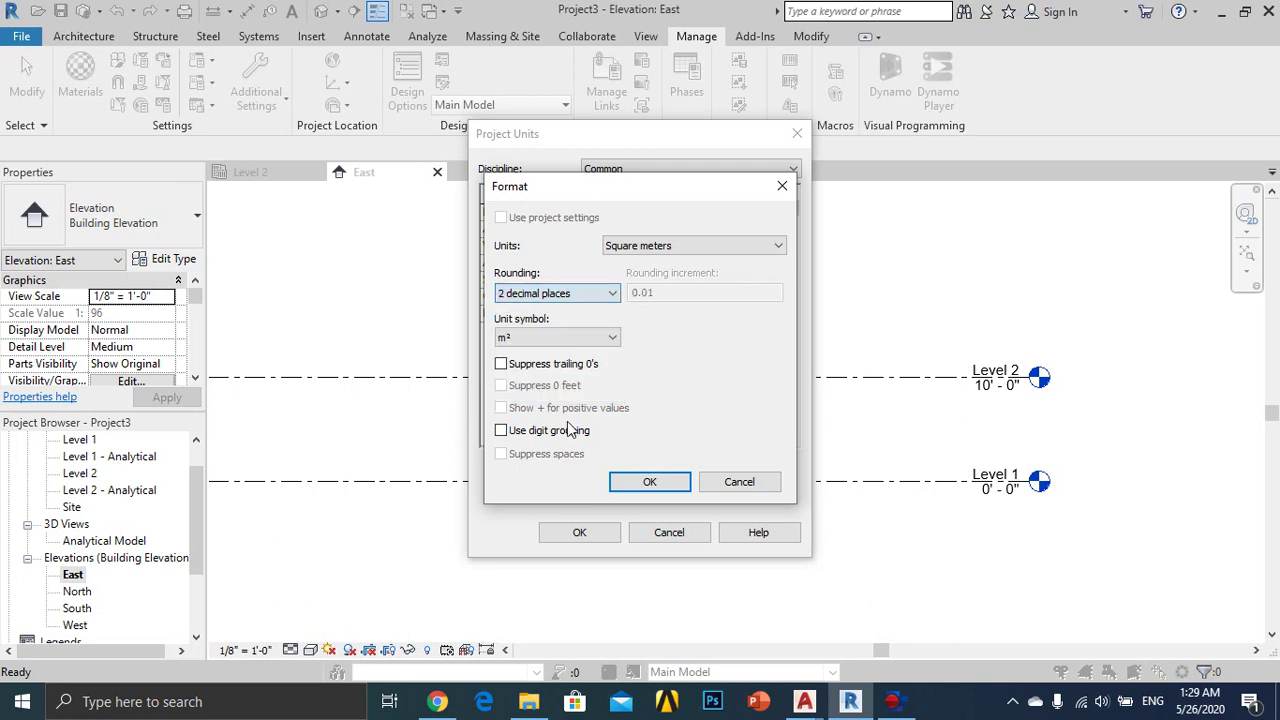
left_click(650, 485)
left_click(708, 248)
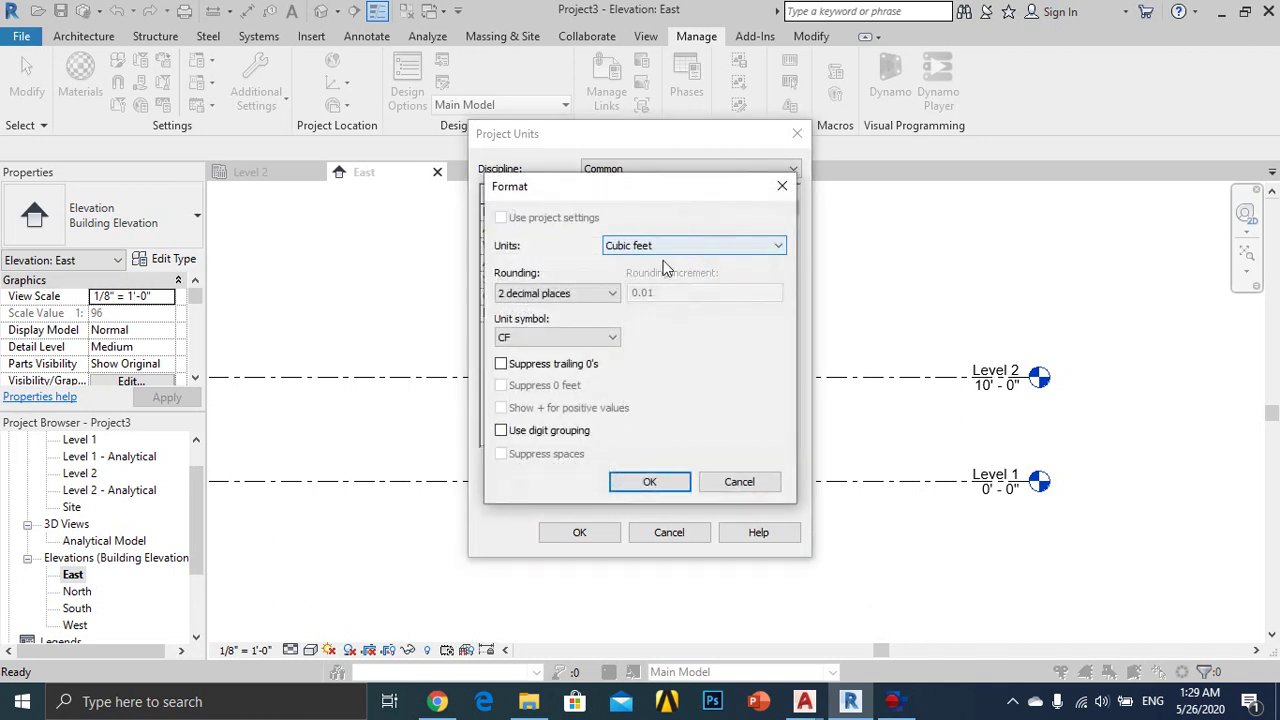
left_click(667, 250)
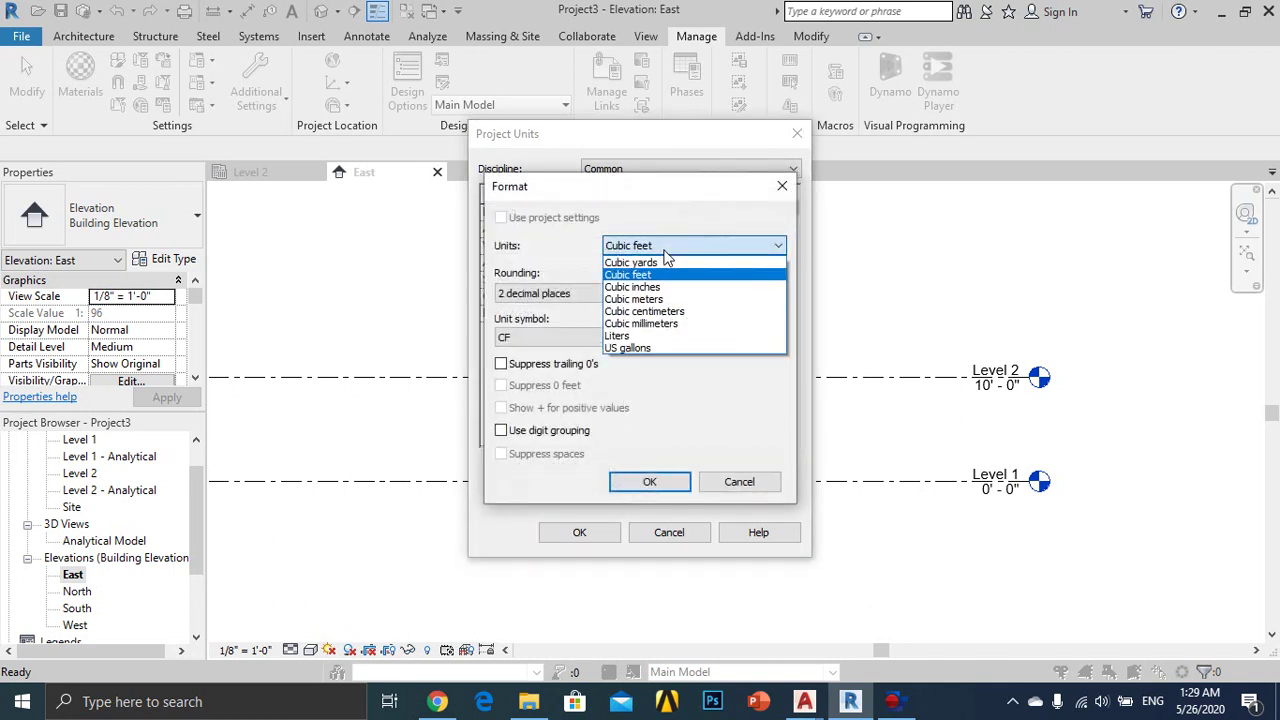
left_click(636, 300)
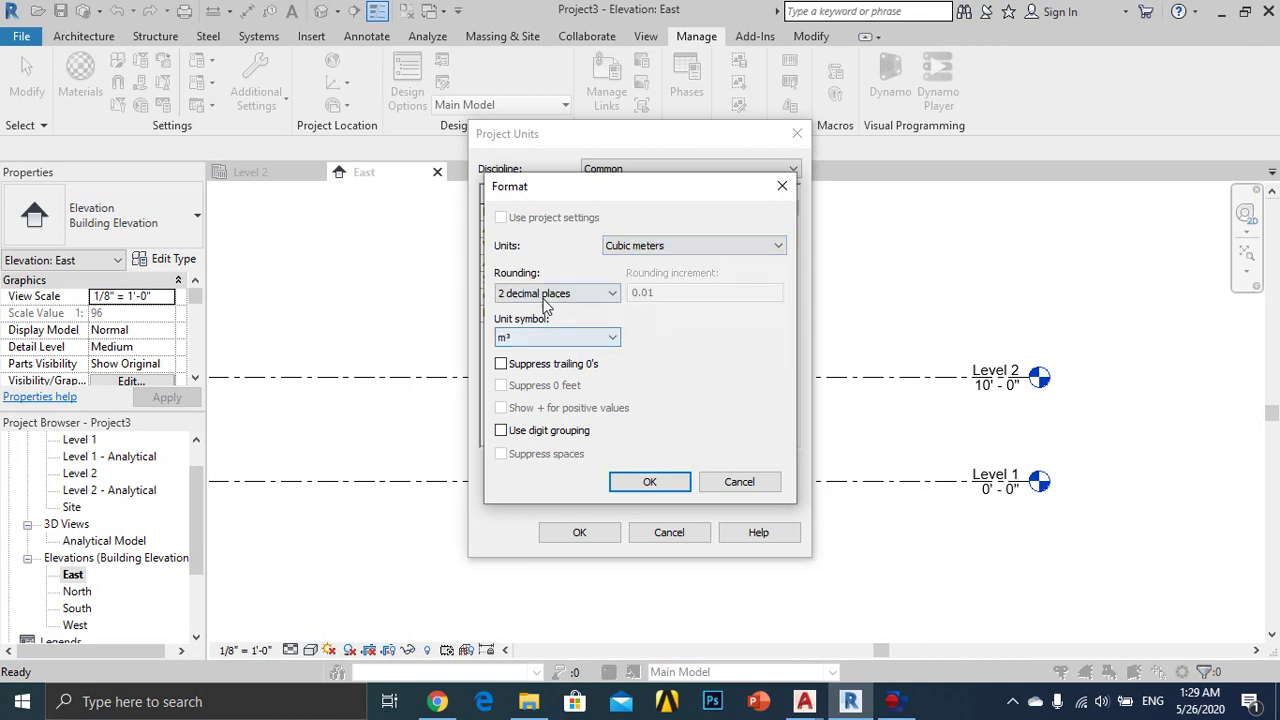
left_click(649, 482)
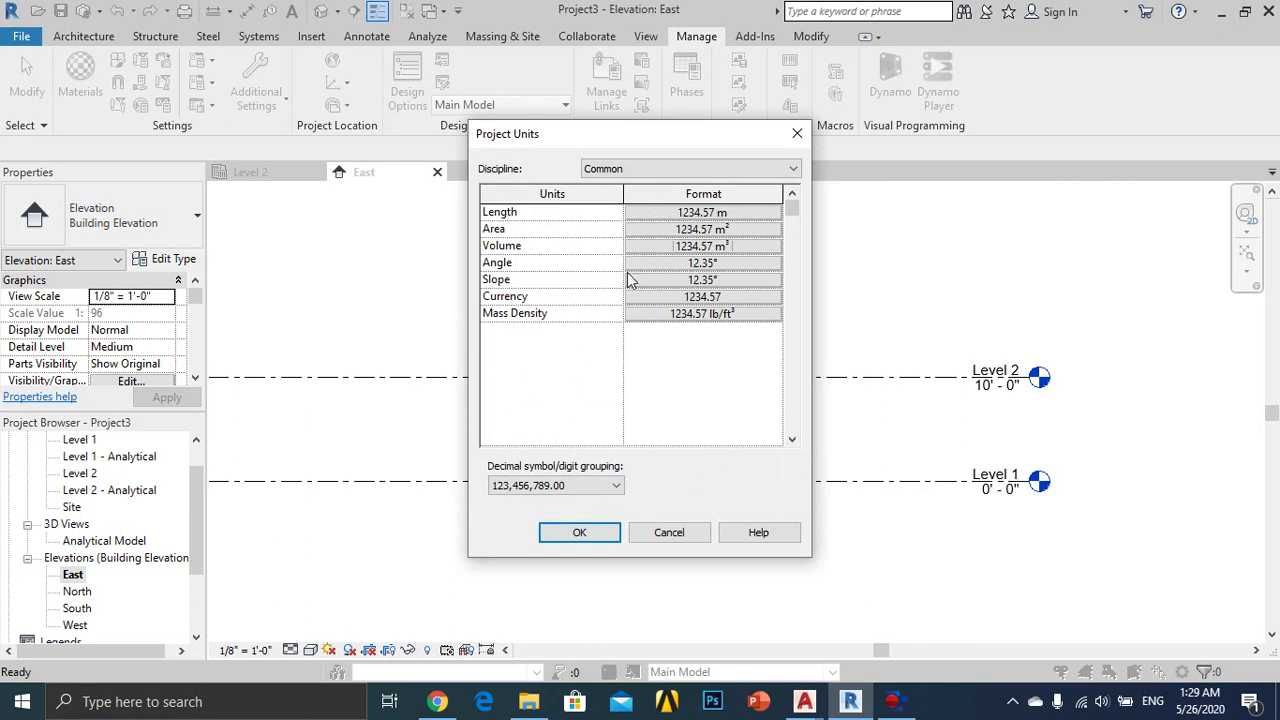
Step: Leave the currency format unchanged and apply the metric project units
left_click(690, 297)
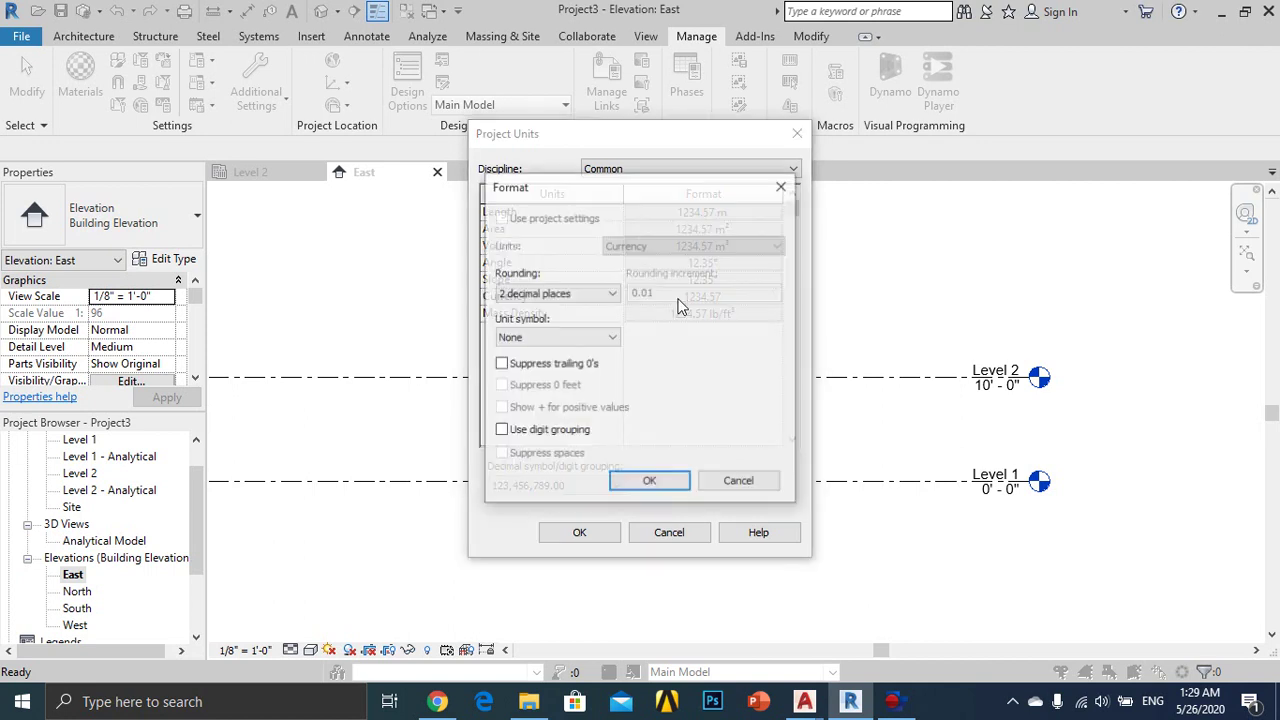
left_click(727, 481)
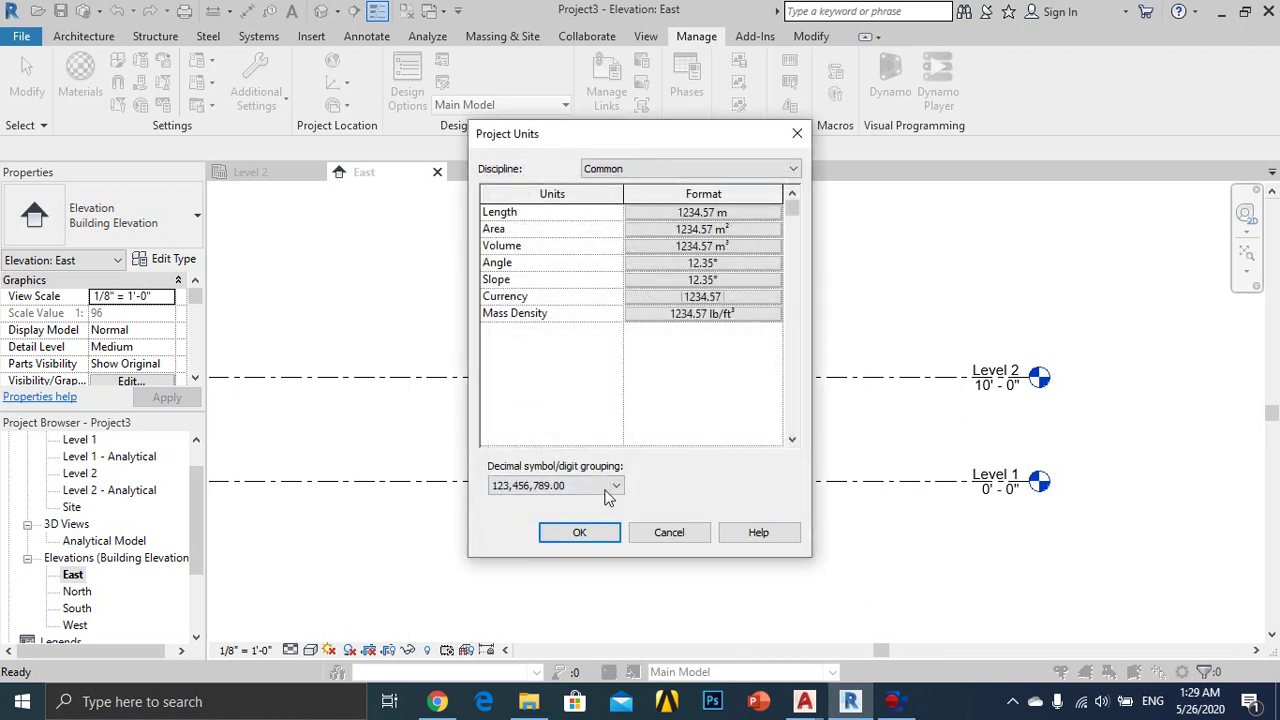
left_click(608, 538)
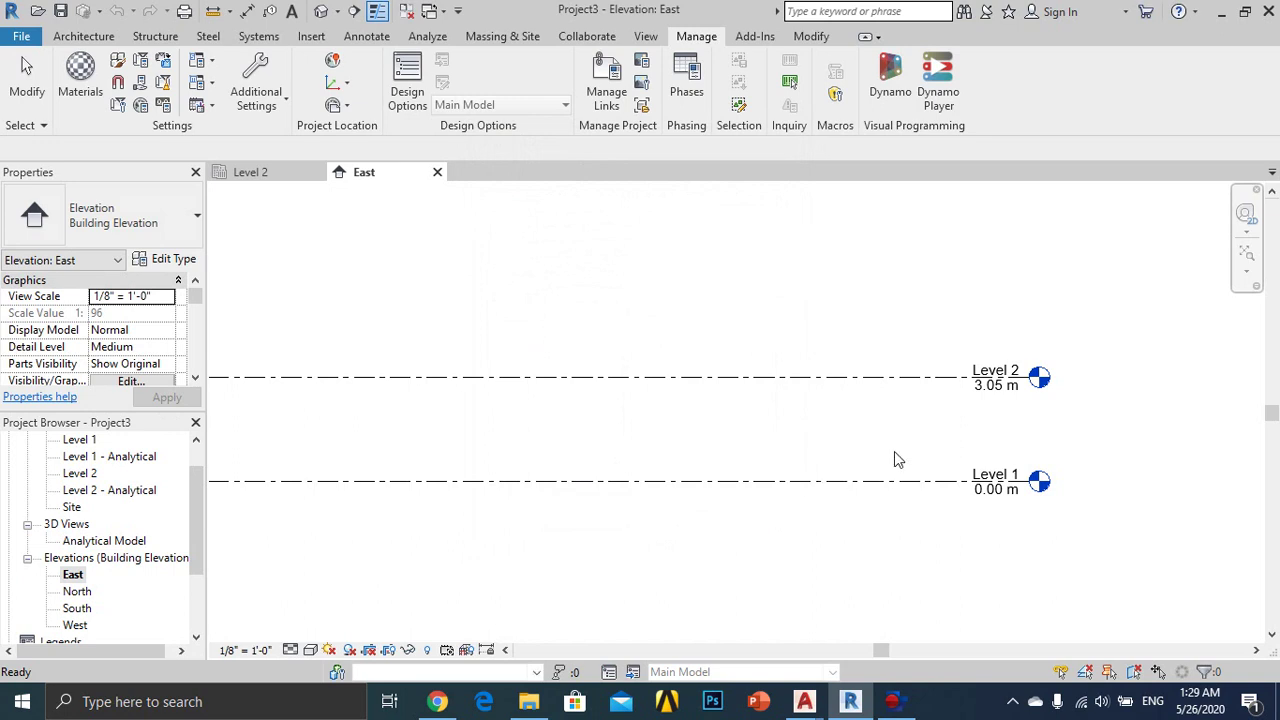
Step: Zoom the metric East elevation out slightly and switch to AutoCAD's Drawing1.dwg
scroll(1005, 445, "down", 1)
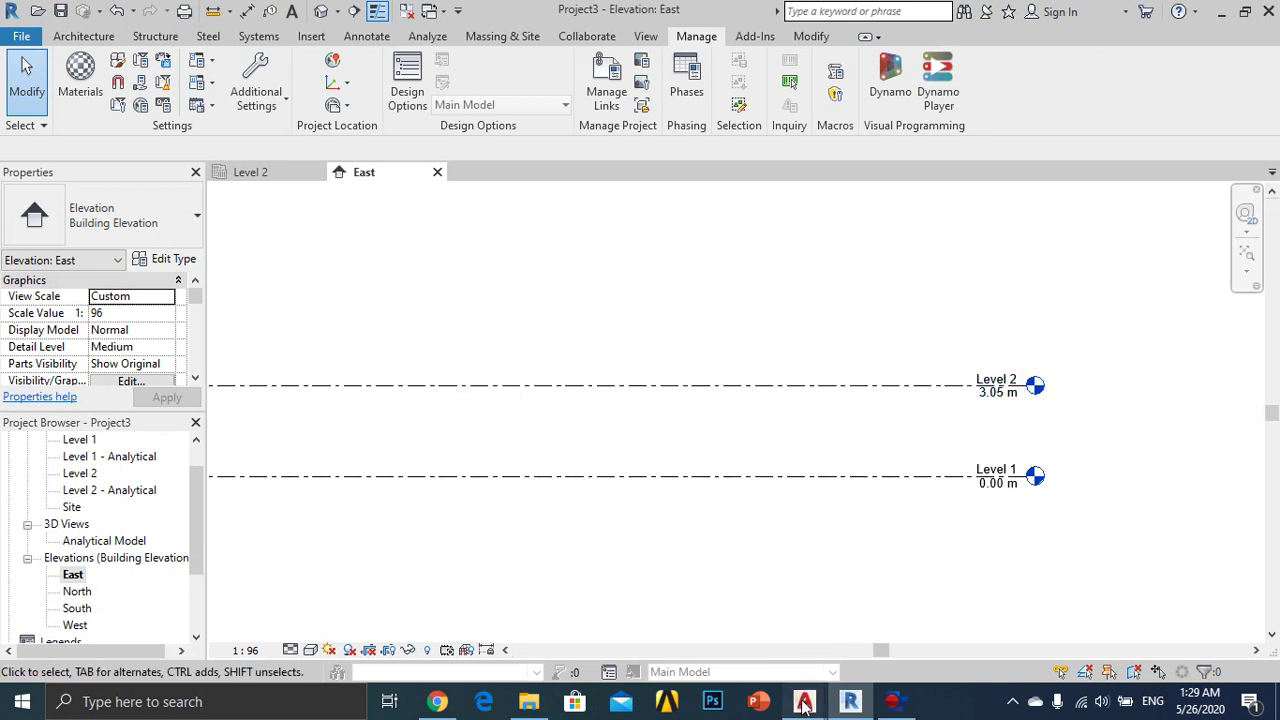
mouse_move(804, 702)
left_click(860, 630)
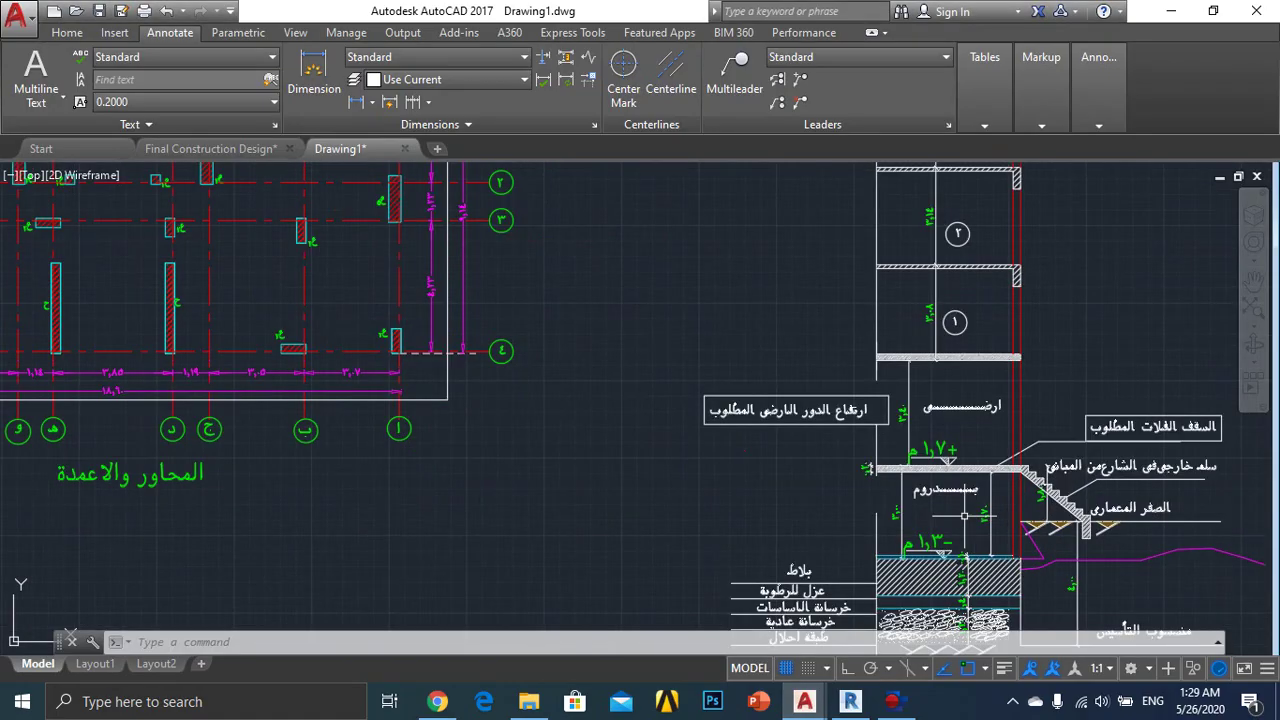
Step: Read the wall section's floor levels in AutoCAD, then minimize it to return to Revit
scroll(964, 516, "up", 4)
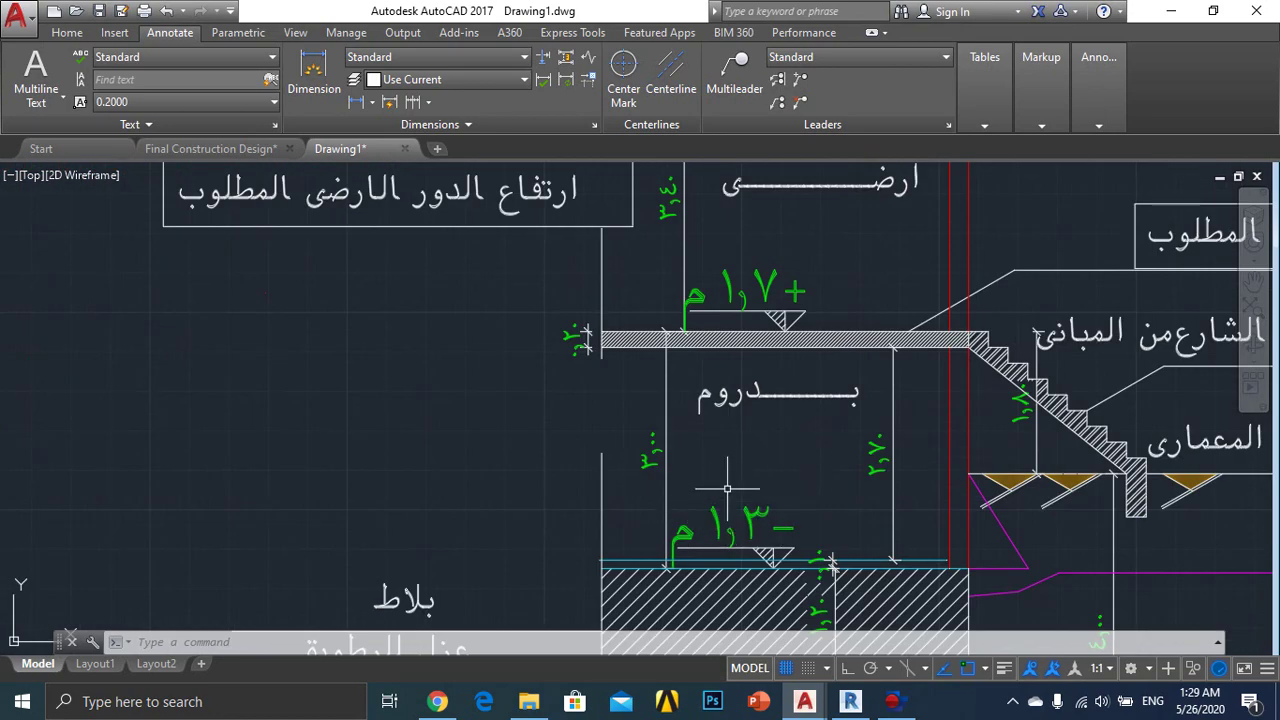
scroll(727, 445, "down", 2)
scroll(727, 440, "down", 2)
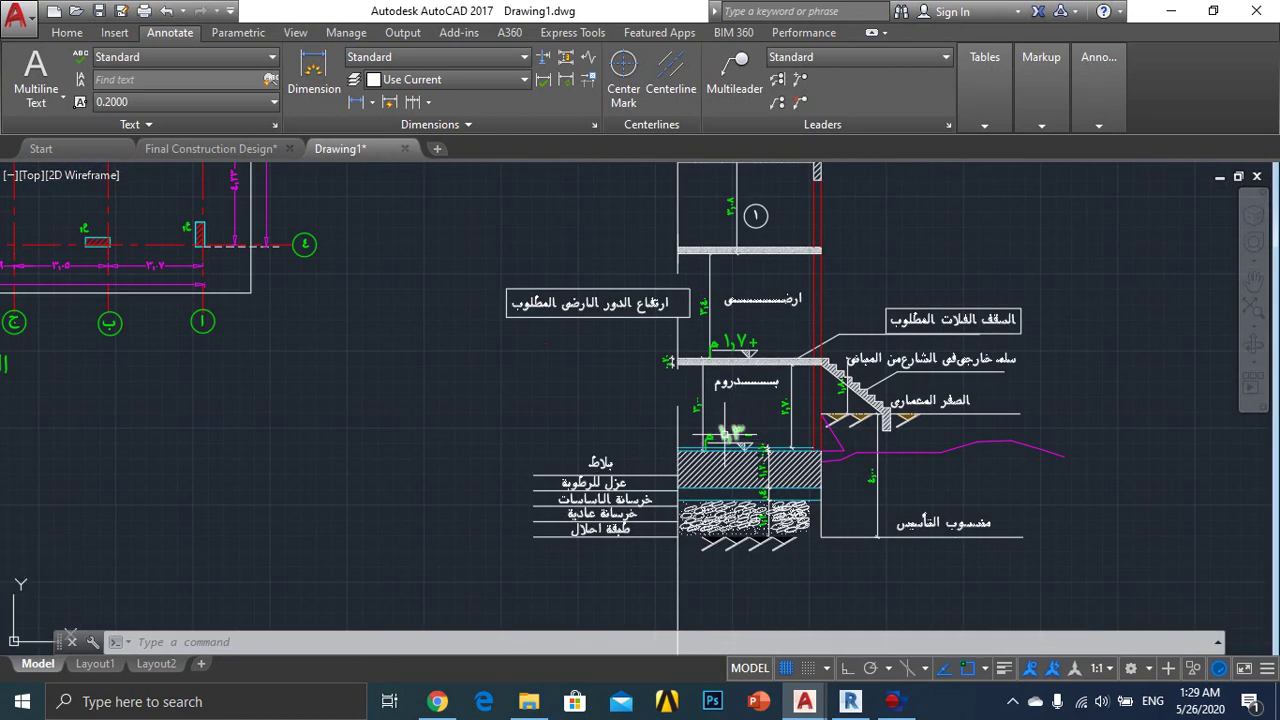
middle_click_drag(725, 420, 722, 545)
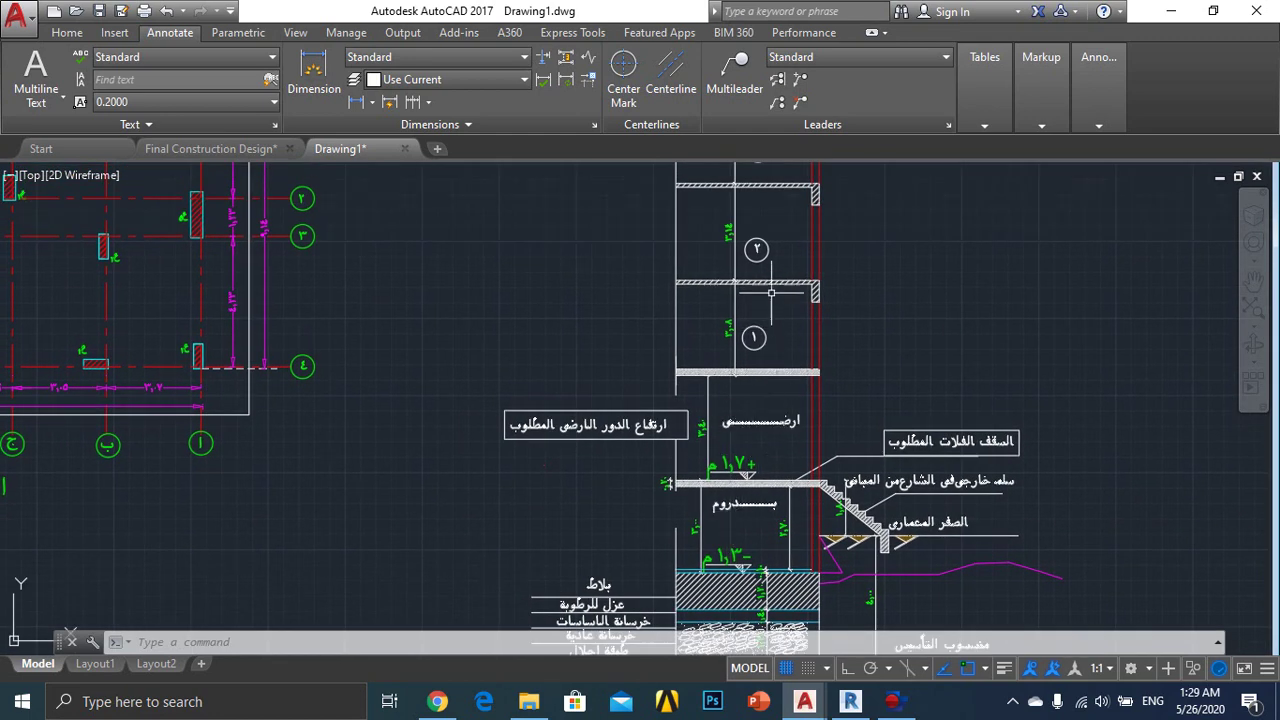
left_click(1168, 11)
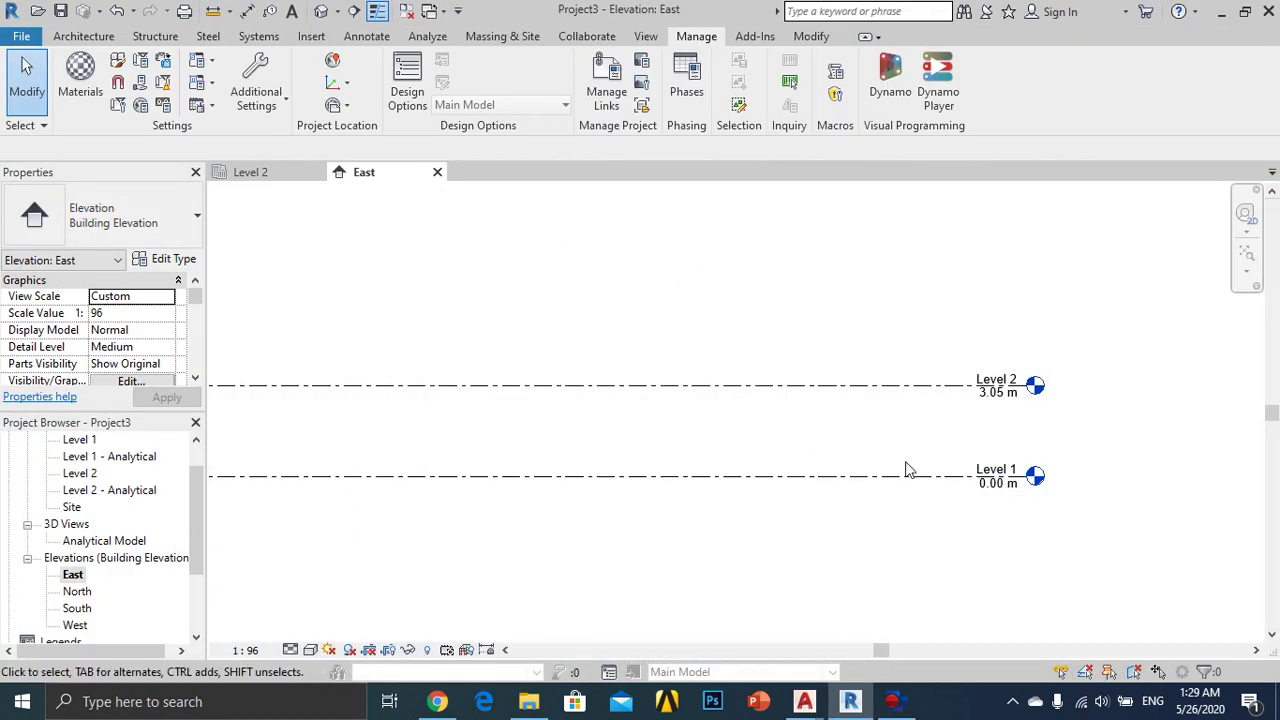
Step: Delete Level 2 and its views, leaving only Level 1 at 0.00 m
left_click(930, 390)
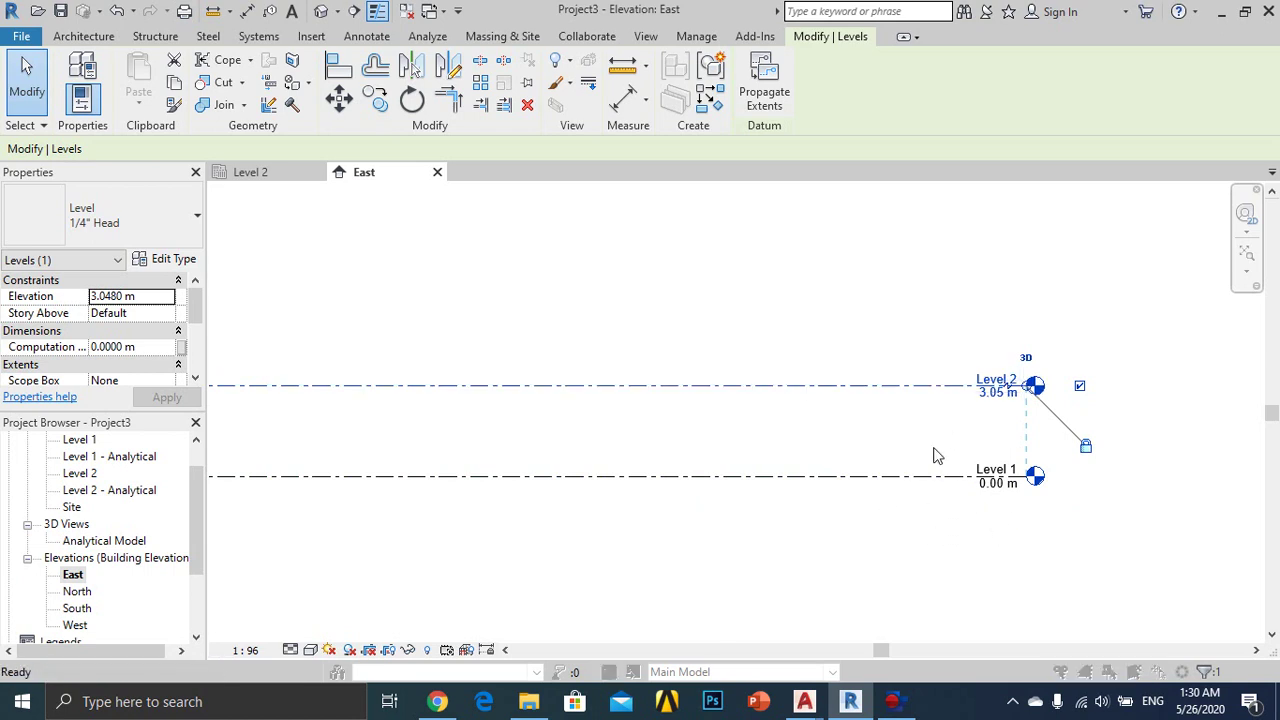
key("Delete")
left_click(708, 413)
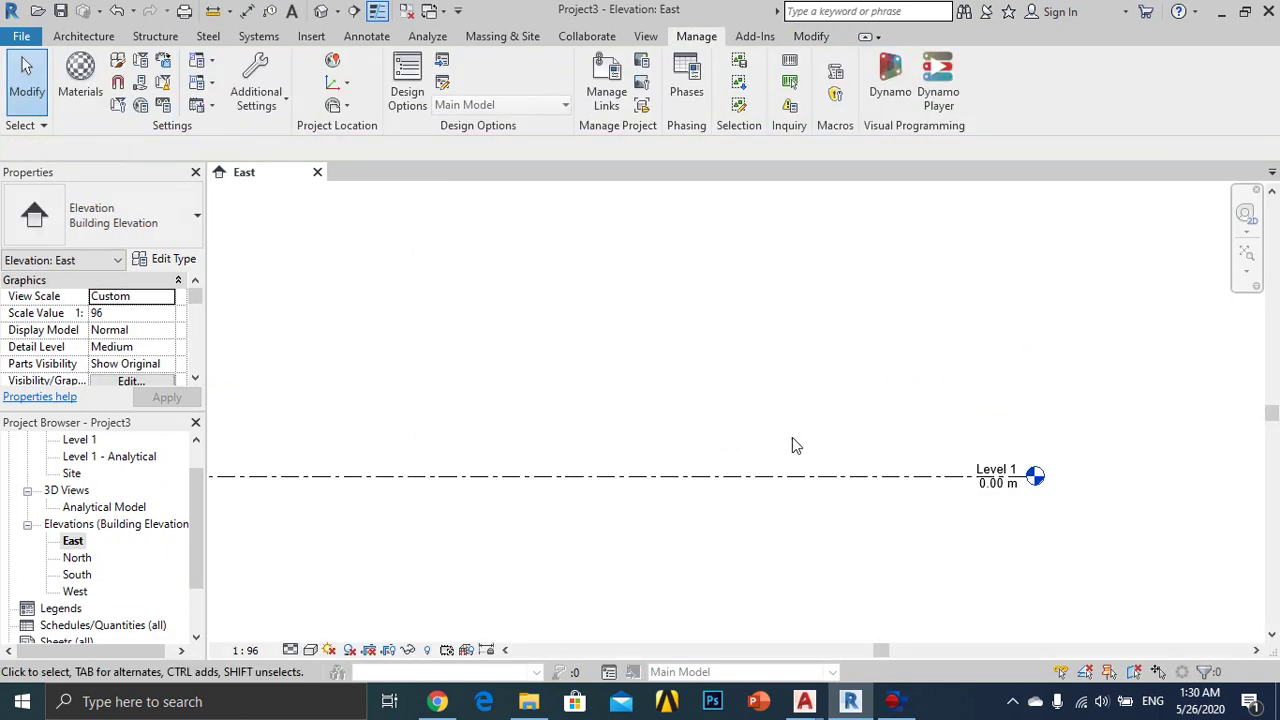
middle_click_drag(837, 429, 967, 376)
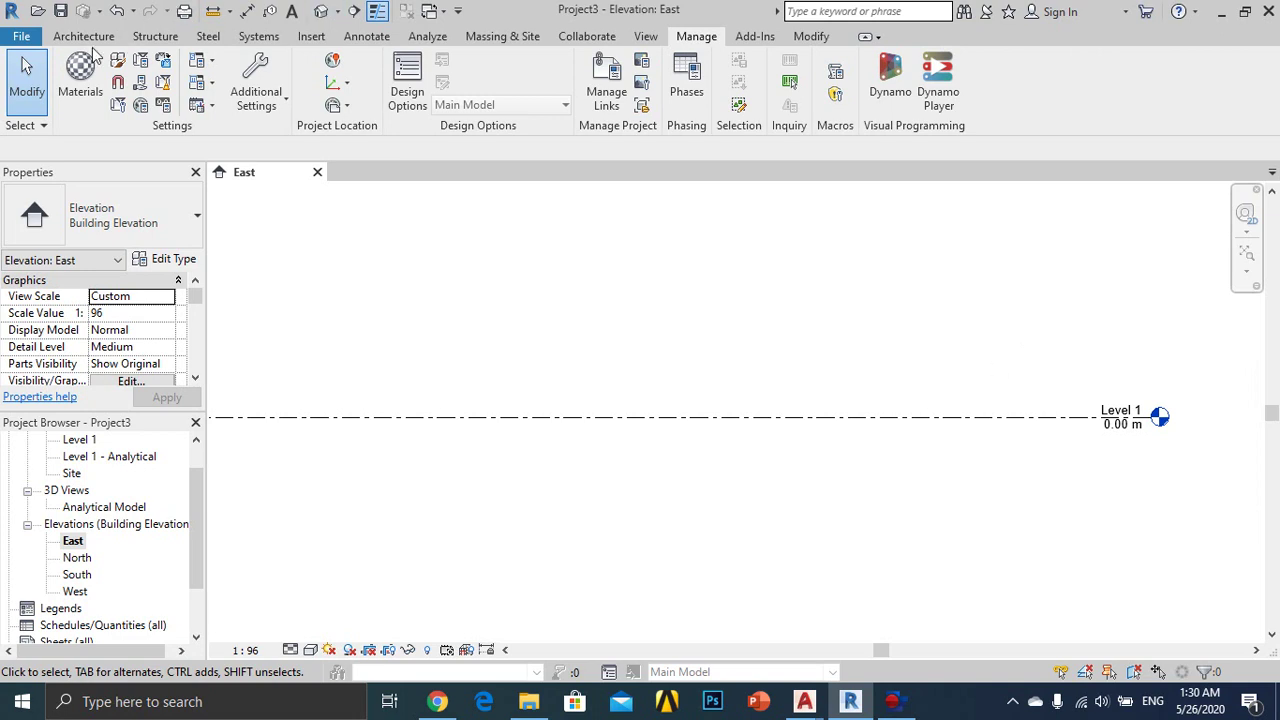
left_click(140, 38)
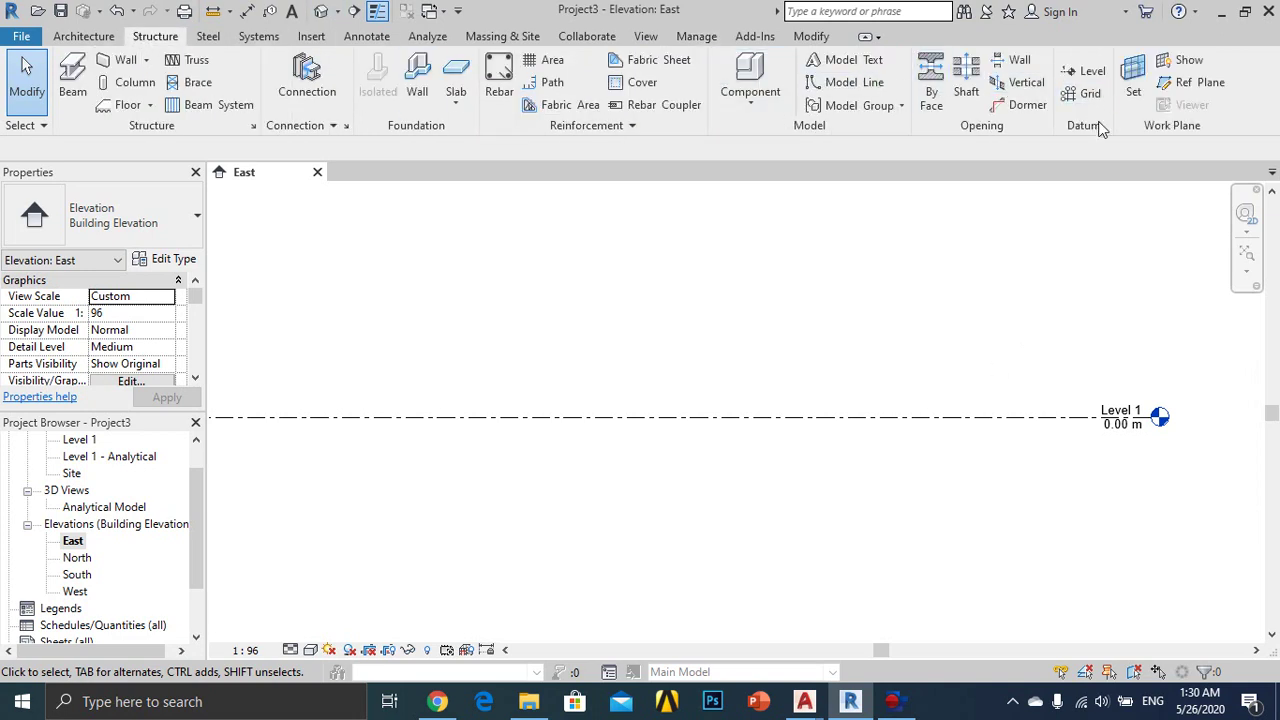
Step: Place a new Level 3 at -1.30 m, 1.3 m below Level 1
left_click(1097, 78)
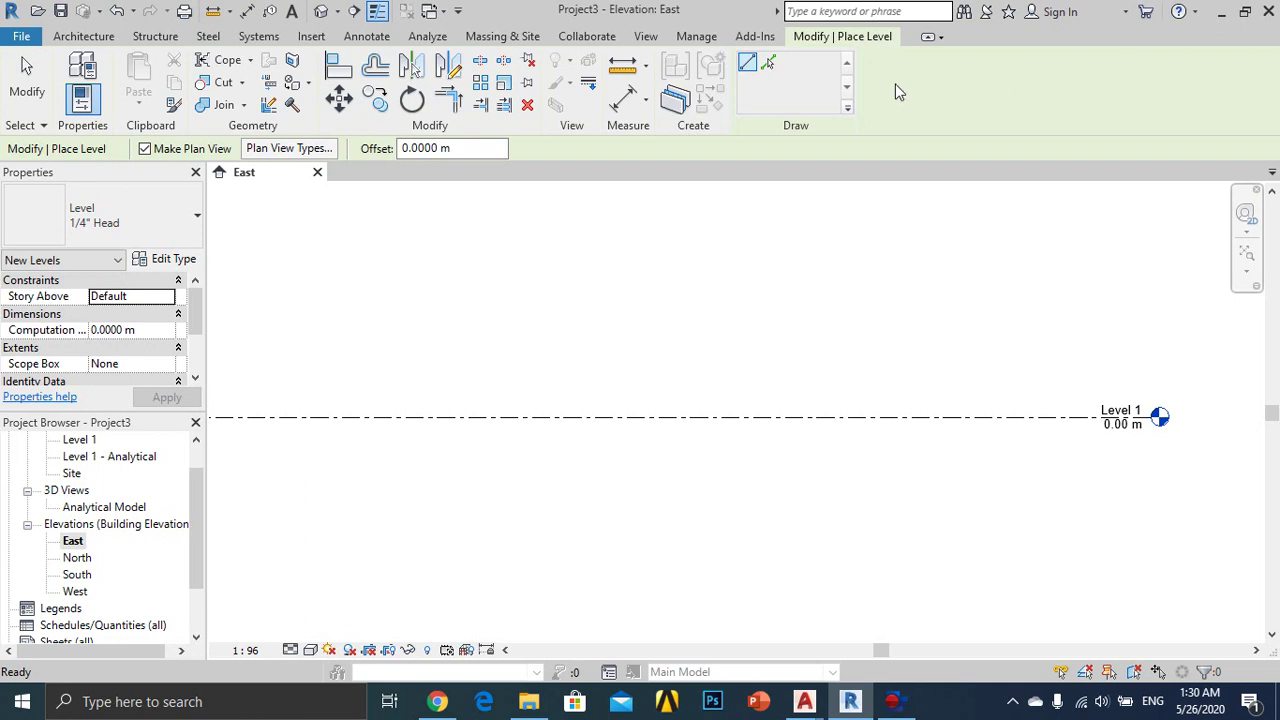
scroll(490, 383, "down", 2)
scroll(490, 423, "down", 1)
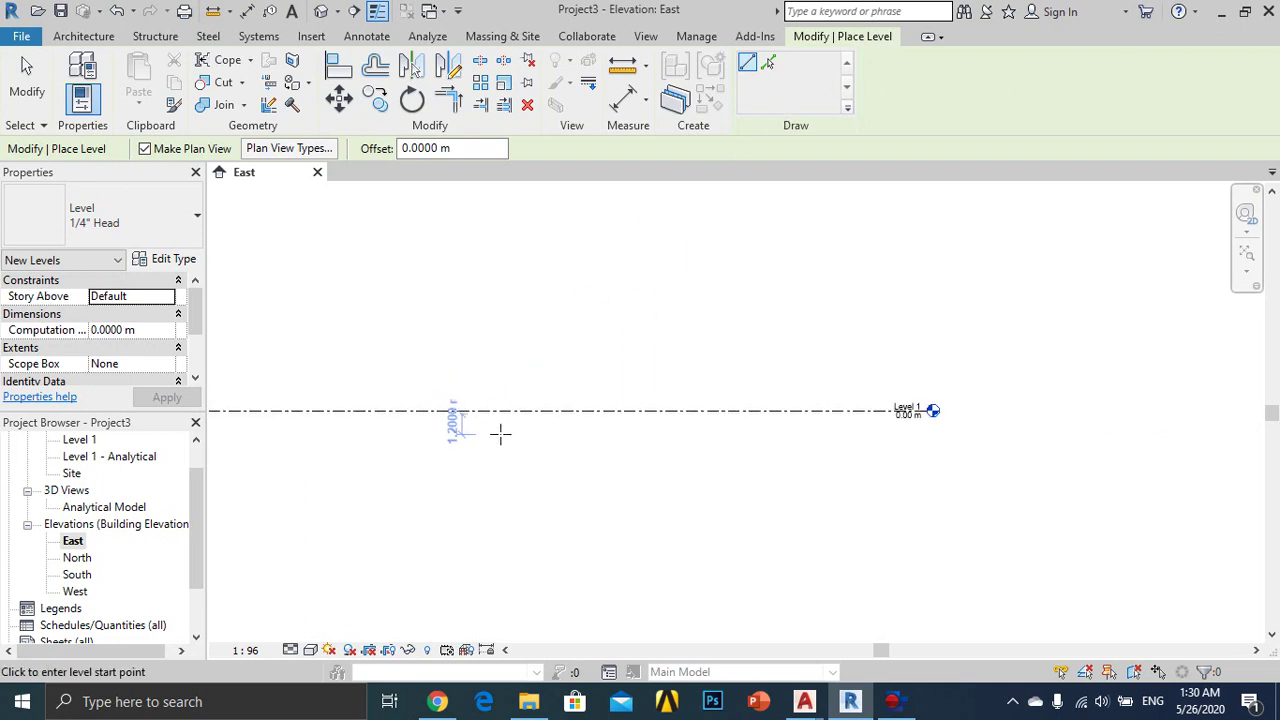
middle_click_drag(500, 426, 713, 404)
scroll(713, 404, "up", 1)
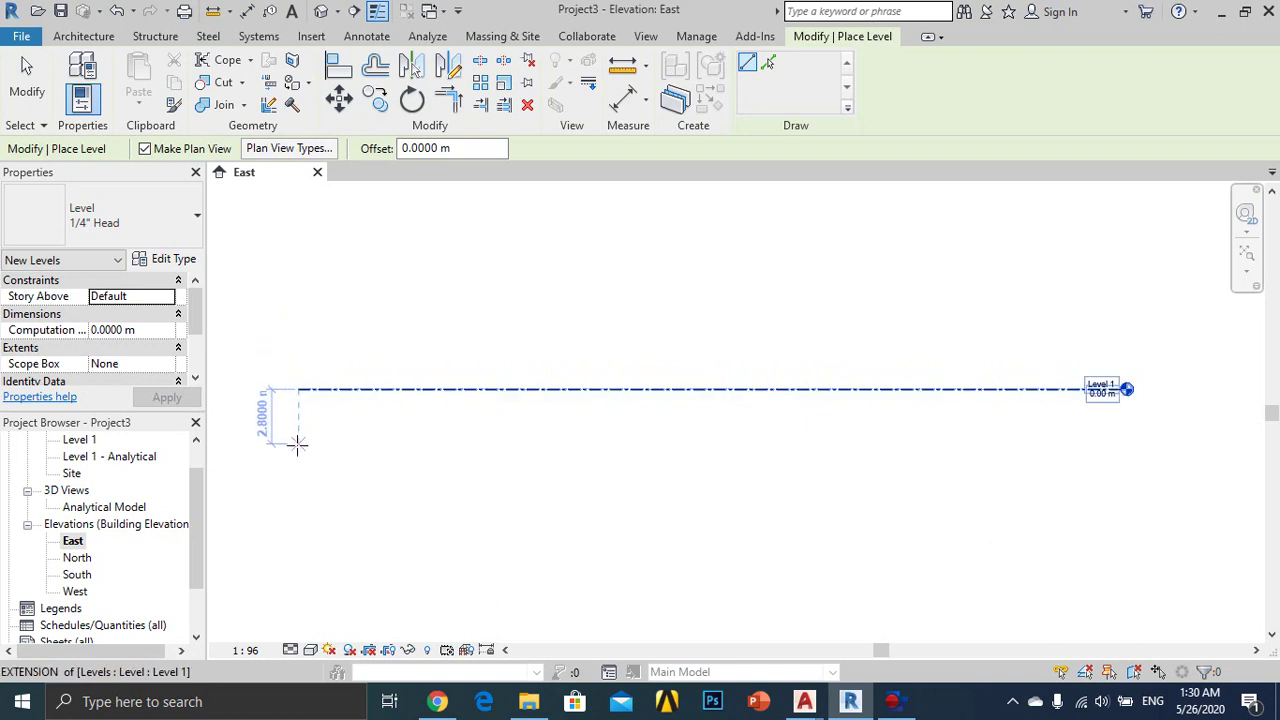
type("3.3")
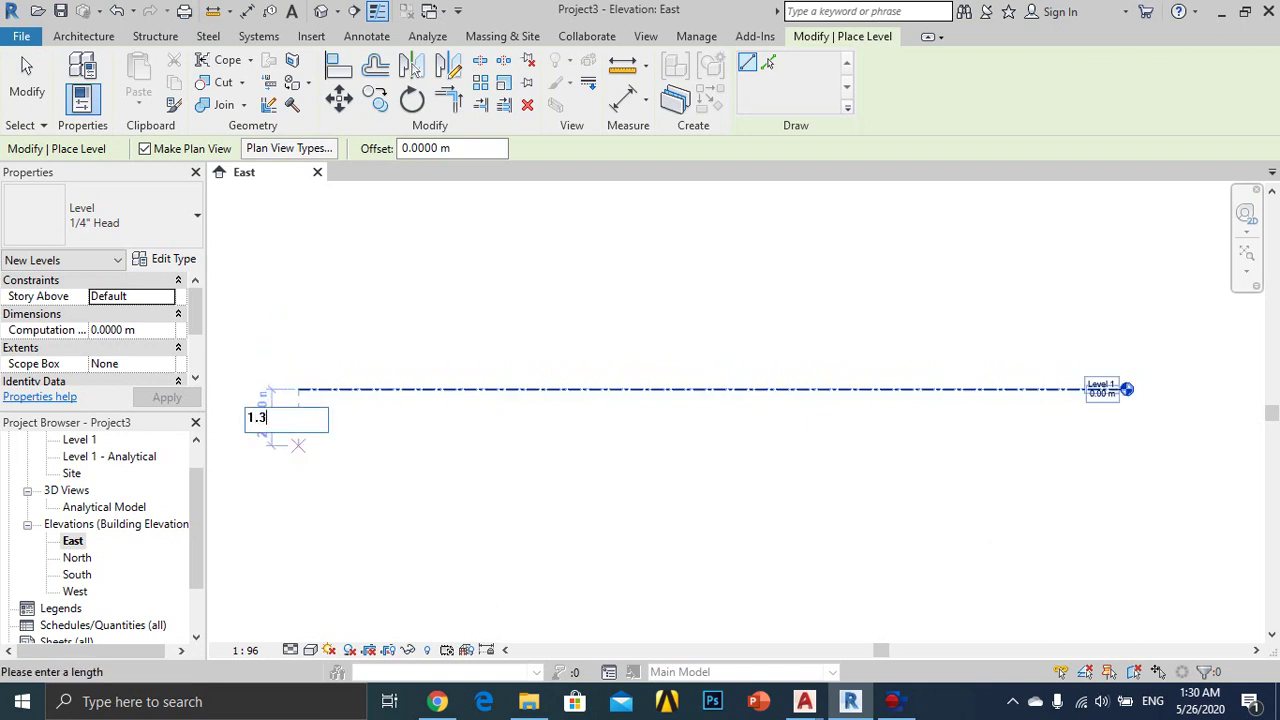
key("Return")
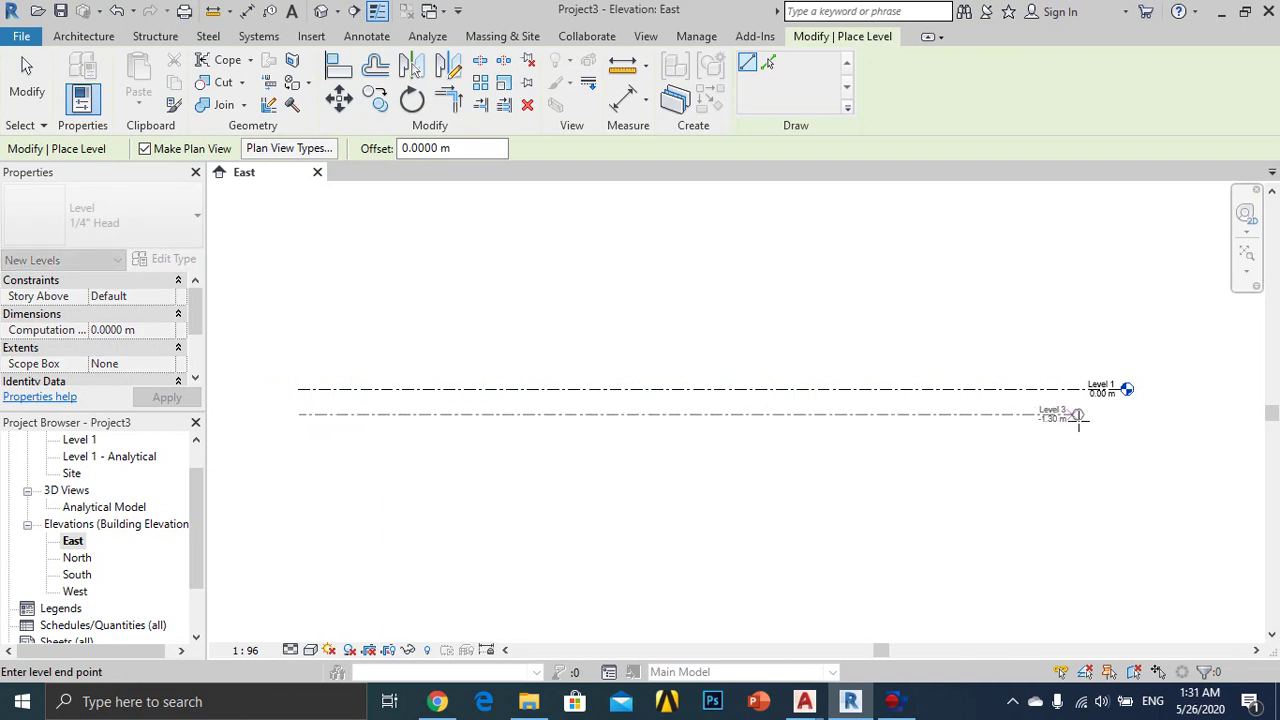
scroll(1125, 416, "up", 3)
Step: Finish the Level 3 line at -1.30 m and stop placing levels
scroll(1122, 410, "up", 2)
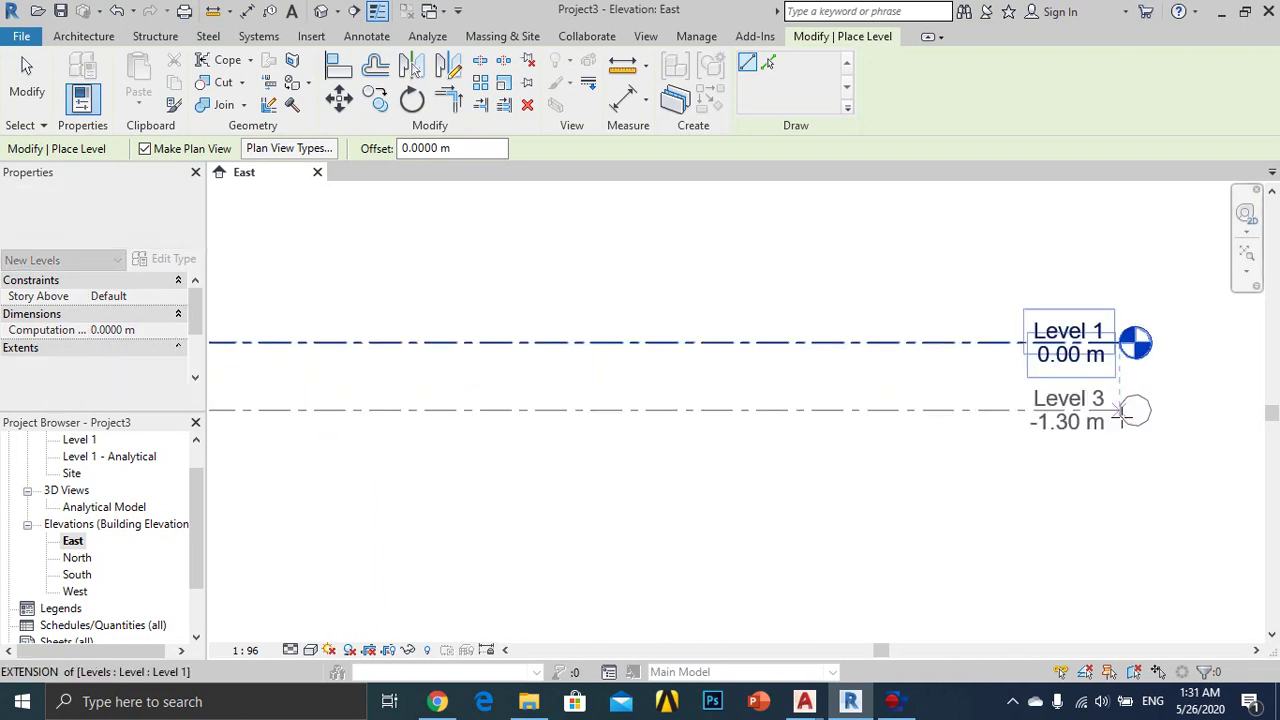
left_click(1121, 409)
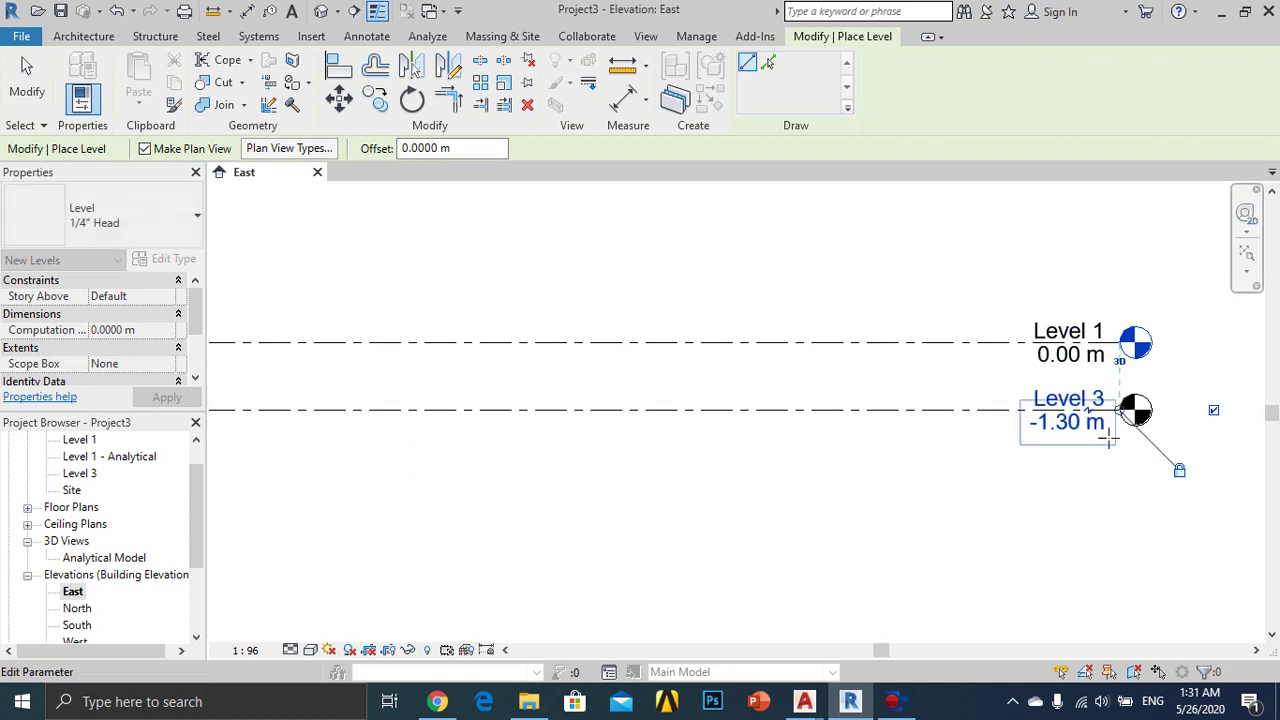
scroll(1070, 458, "down", 2)
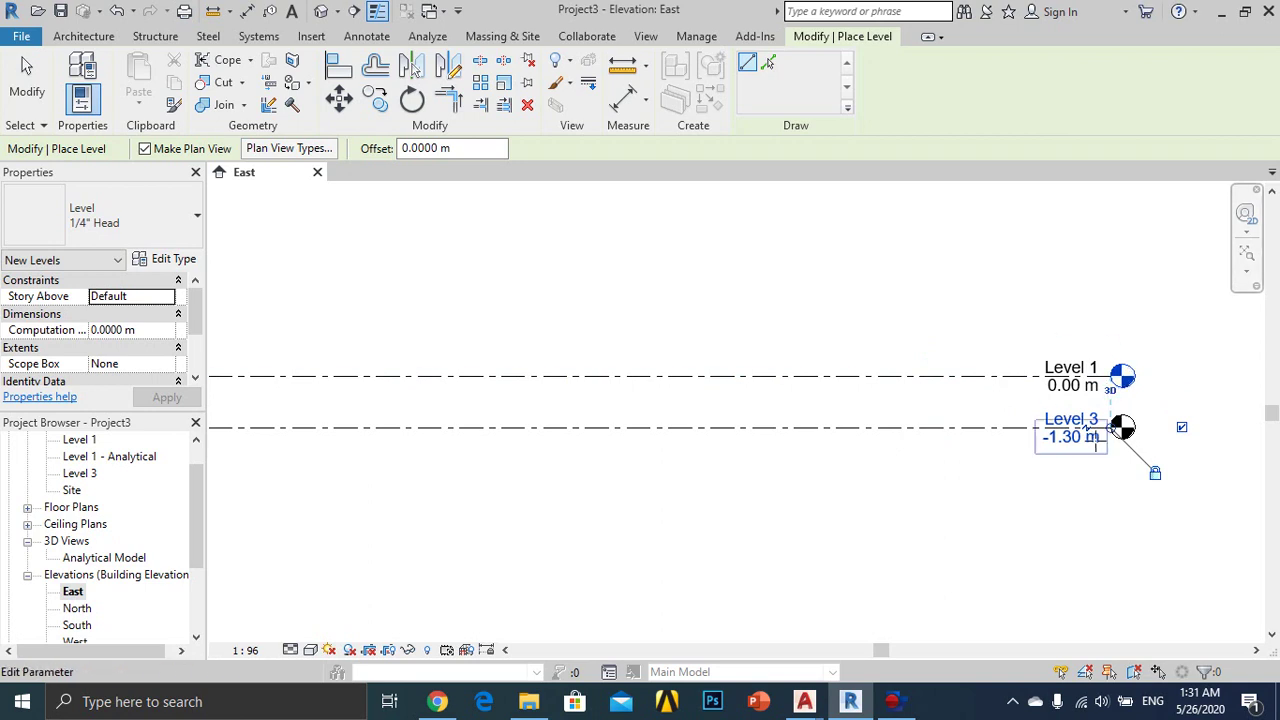
key("Escape")
key("Escape")
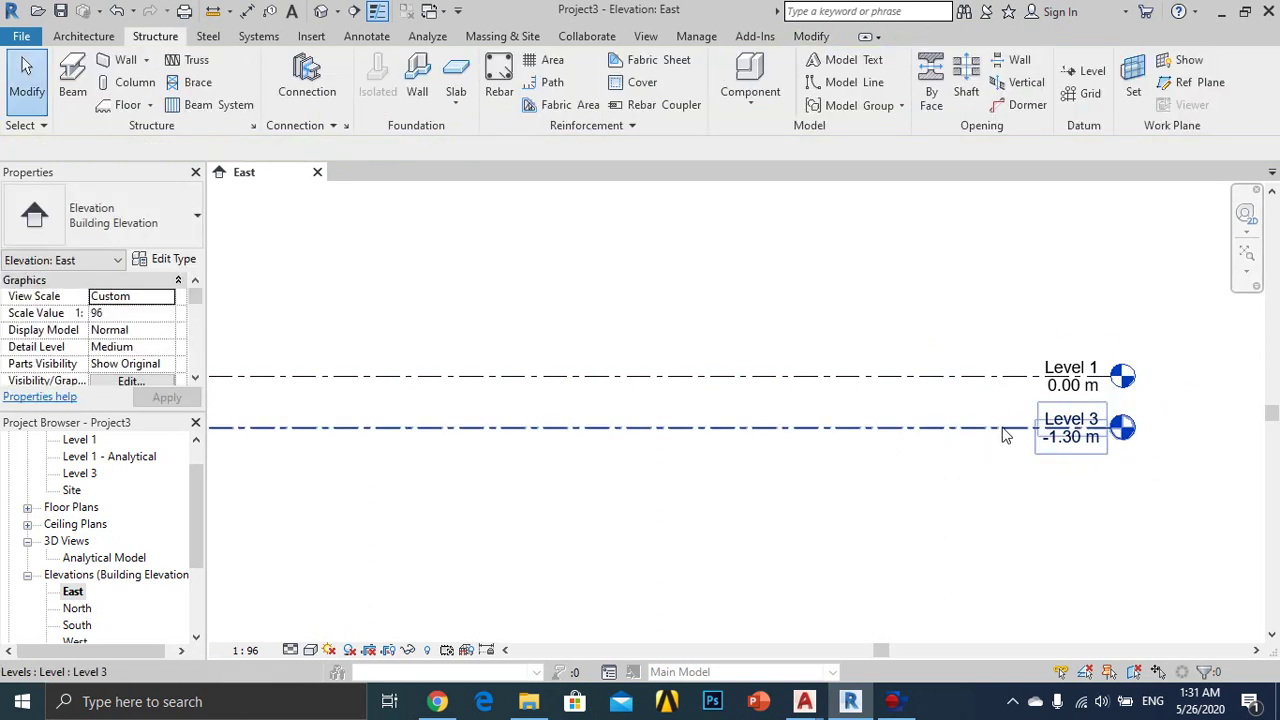
Step: Drag Level 3's end grip to extend both aligned level lines farther right
left_click(1005, 429)
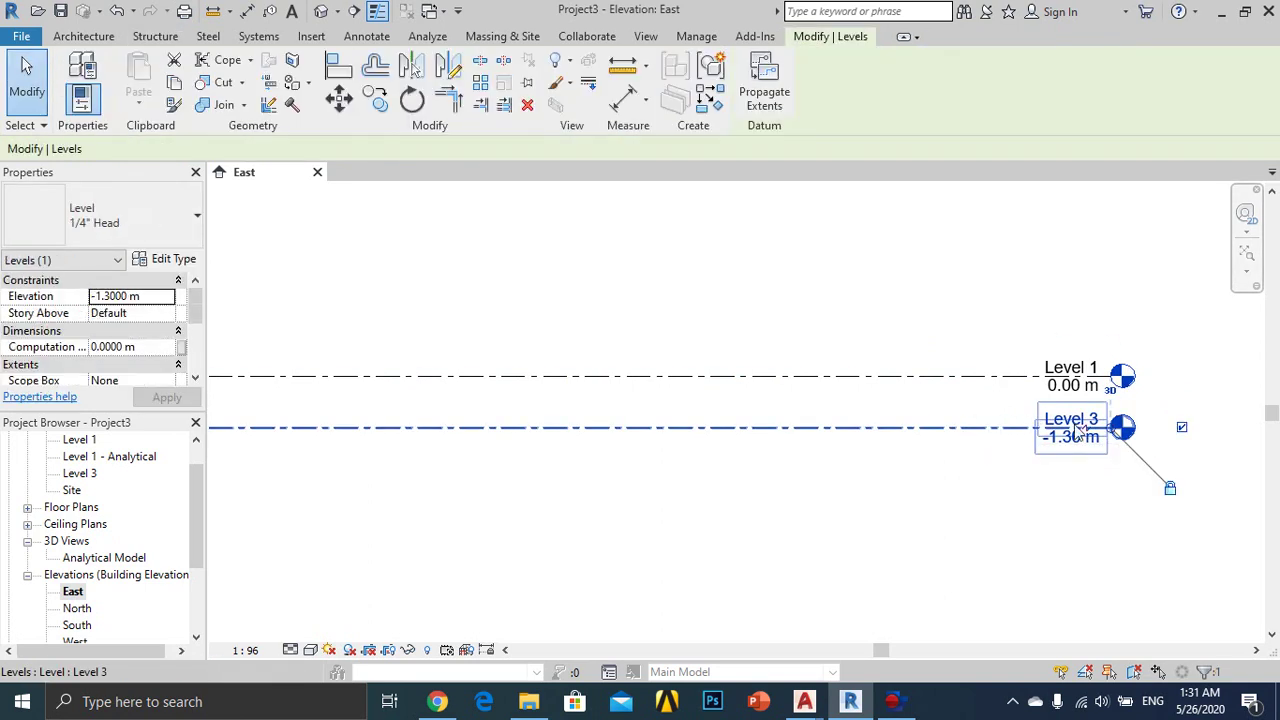
scroll(995, 445, "down", 1)
middle_click_drag(992, 449, 691, 443)
scroll(803, 425, "up", 1)
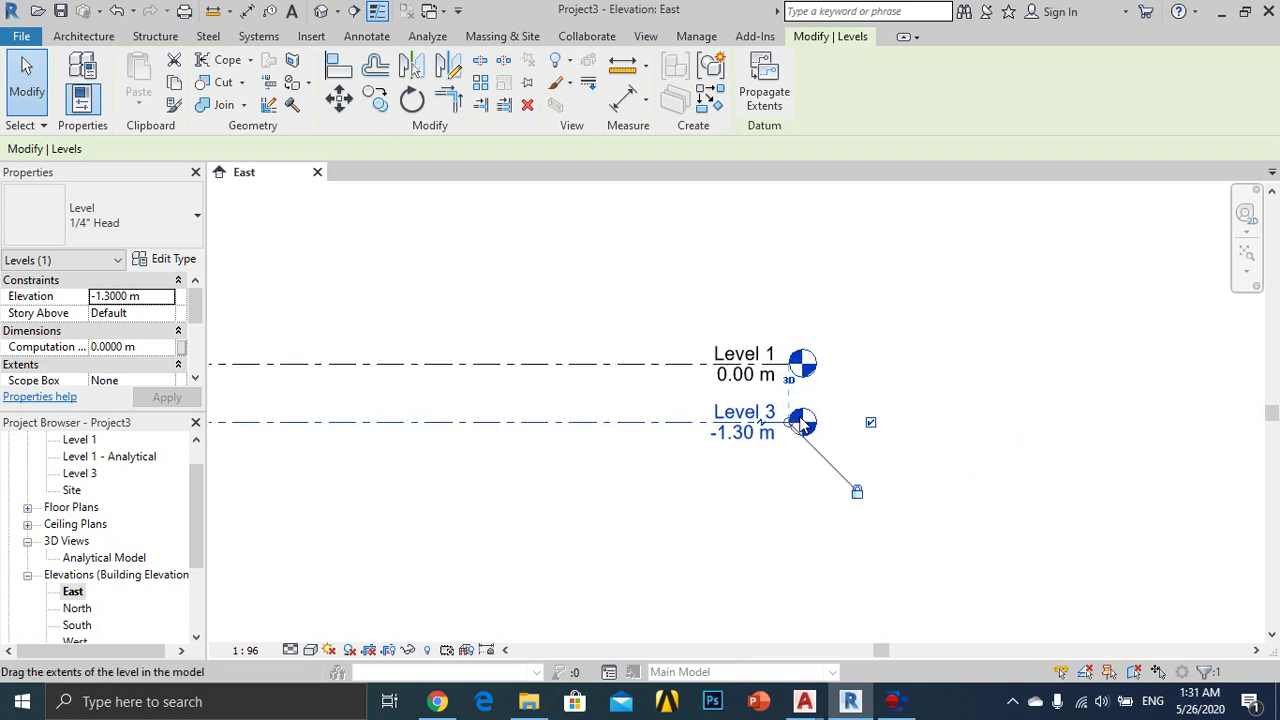
left_click_drag(790, 425, 945, 422)
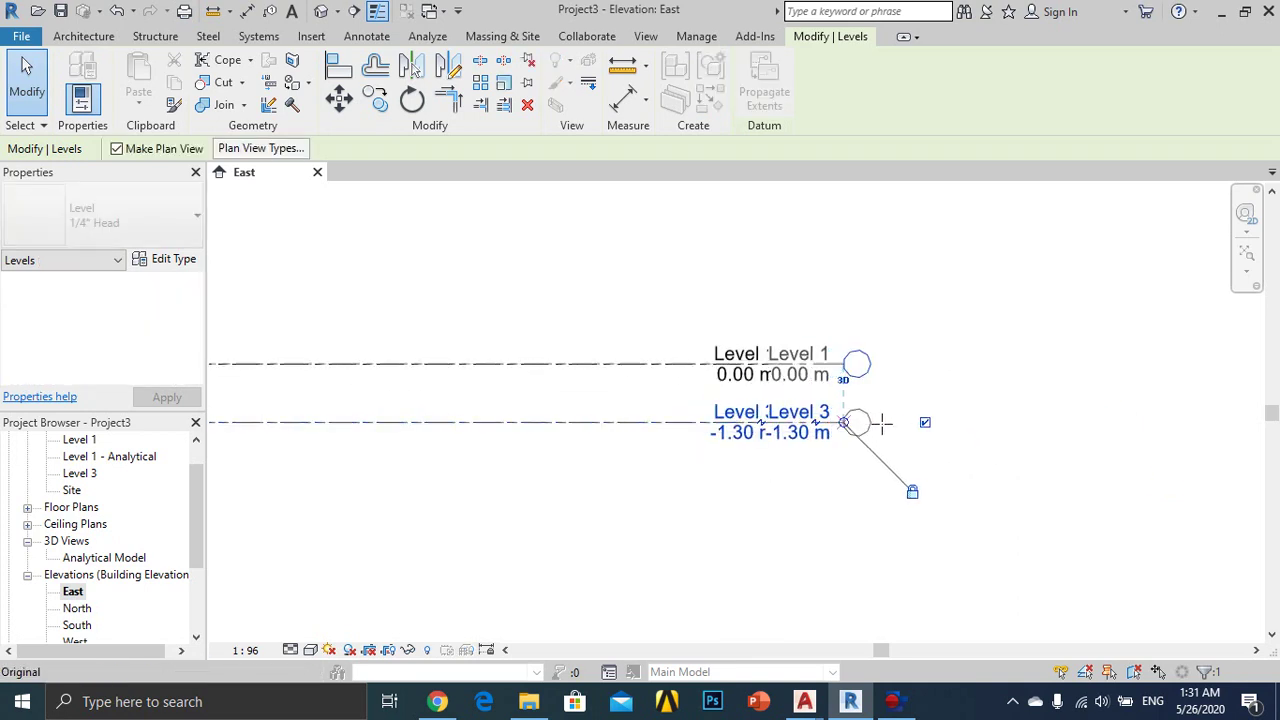
left_click(931, 477)
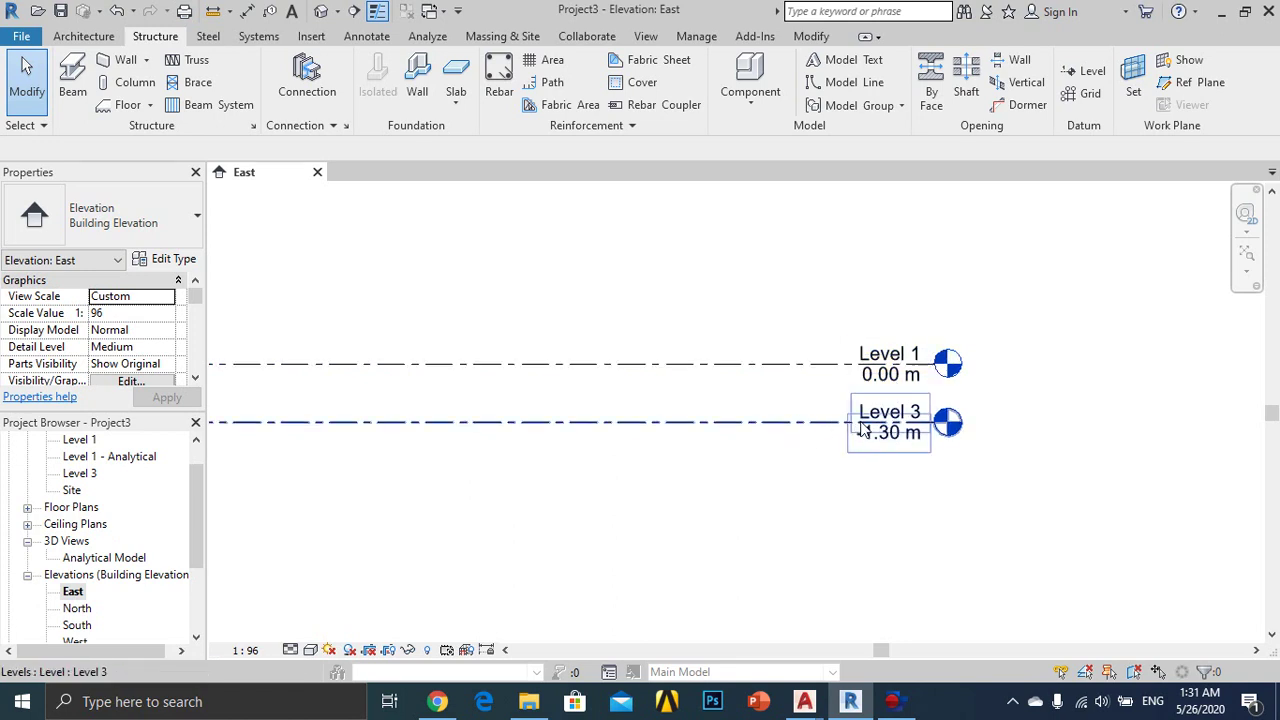
scroll(895, 462, "down", 1)
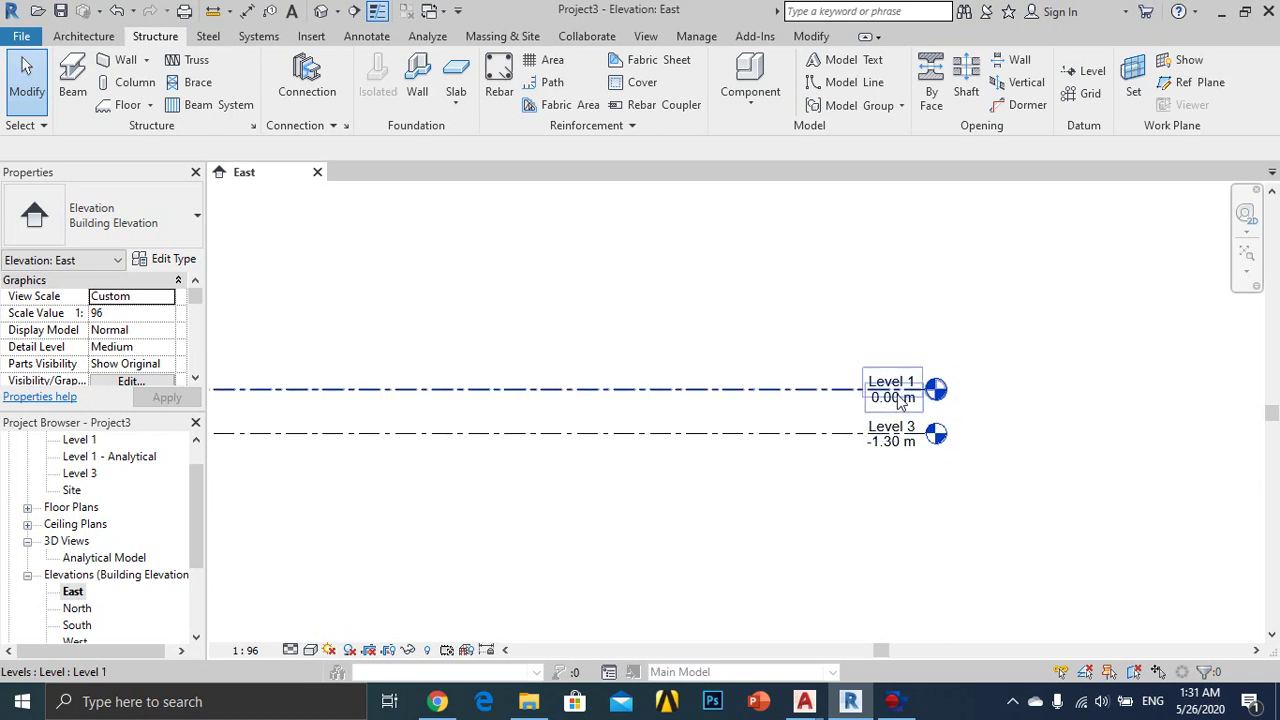
scroll(930, 408, "up", 1)
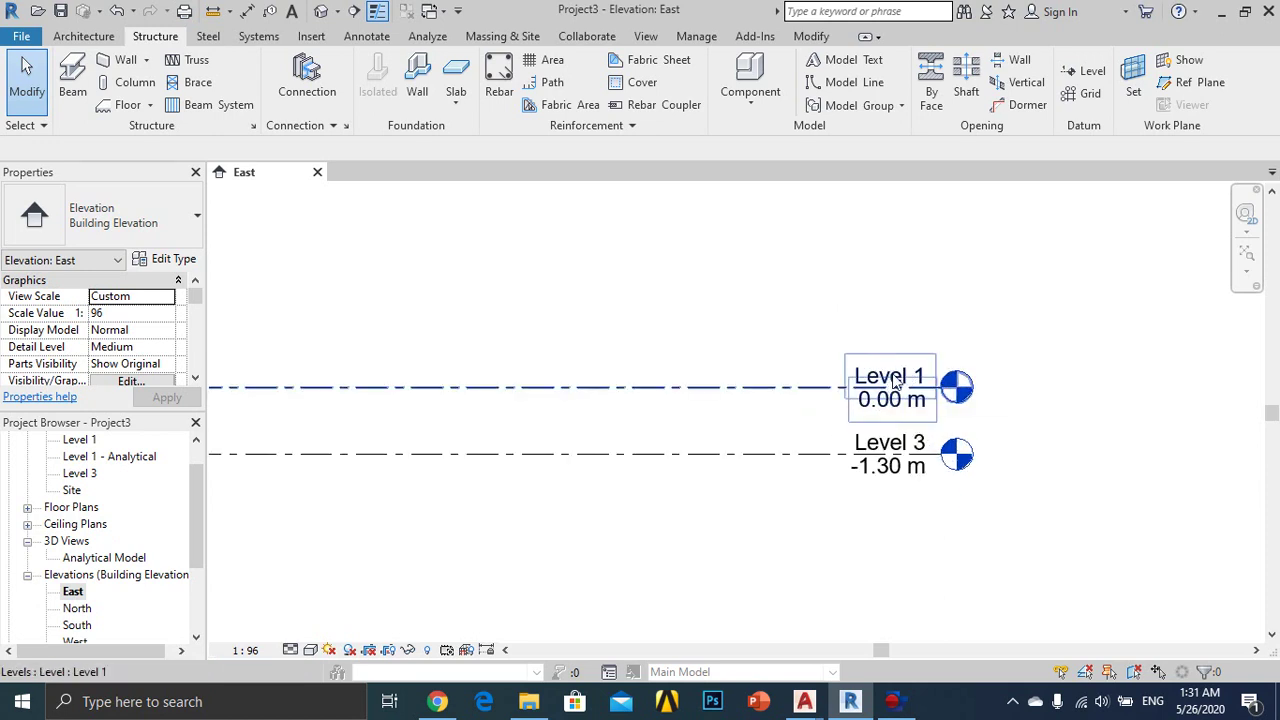
Step: Rename Level 1 to '00- Ground level'
left_click(890, 382)
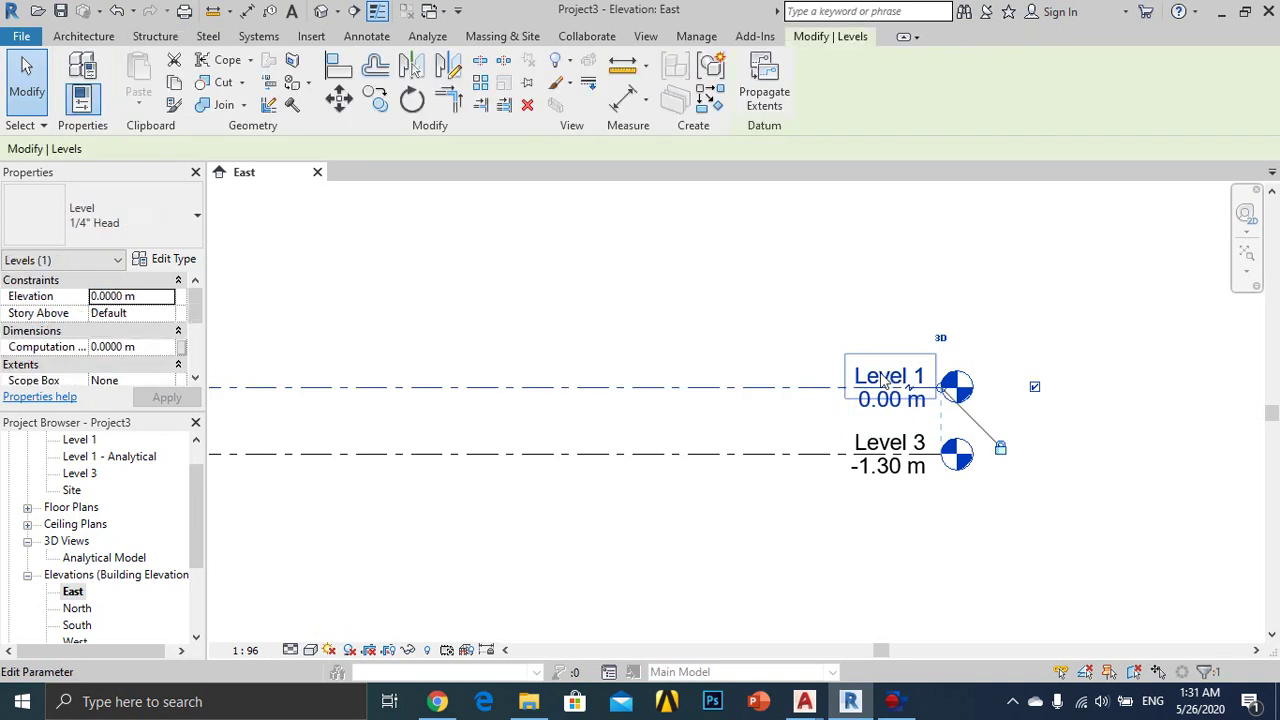
left_click(883, 380)
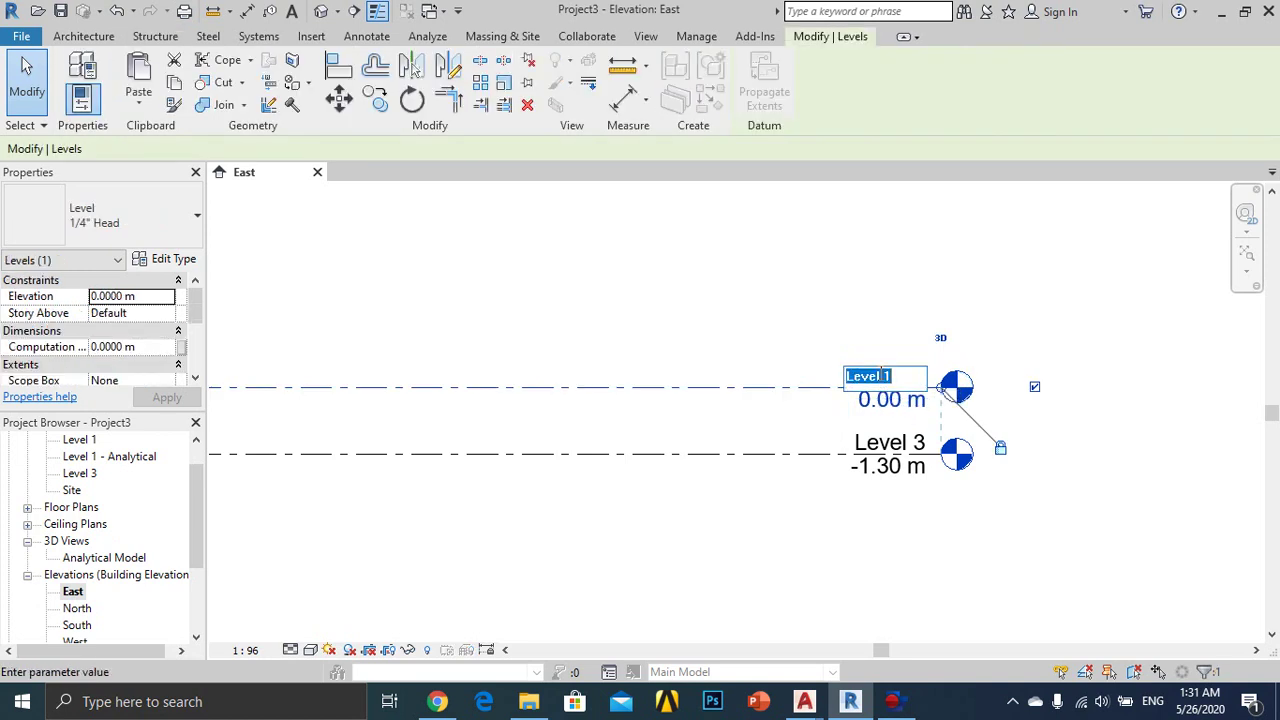
type("00- Ground")
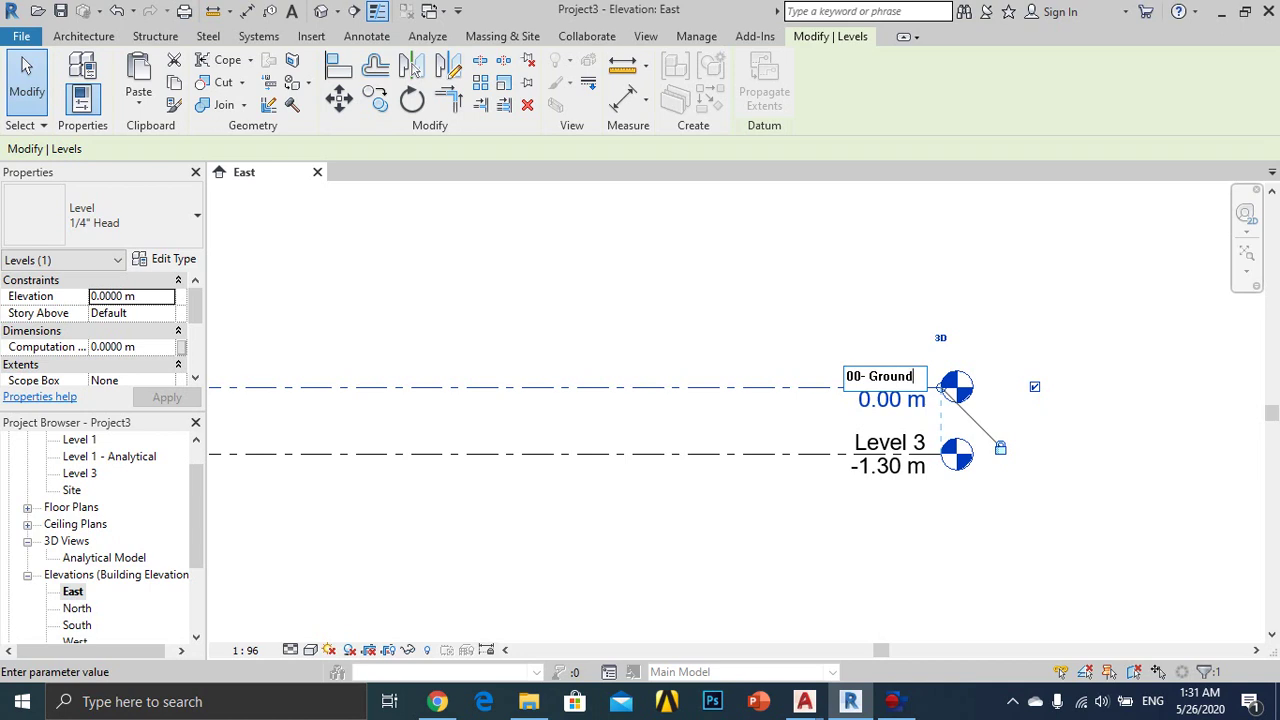
type("level")
key("Return")
left_click(828, 516)
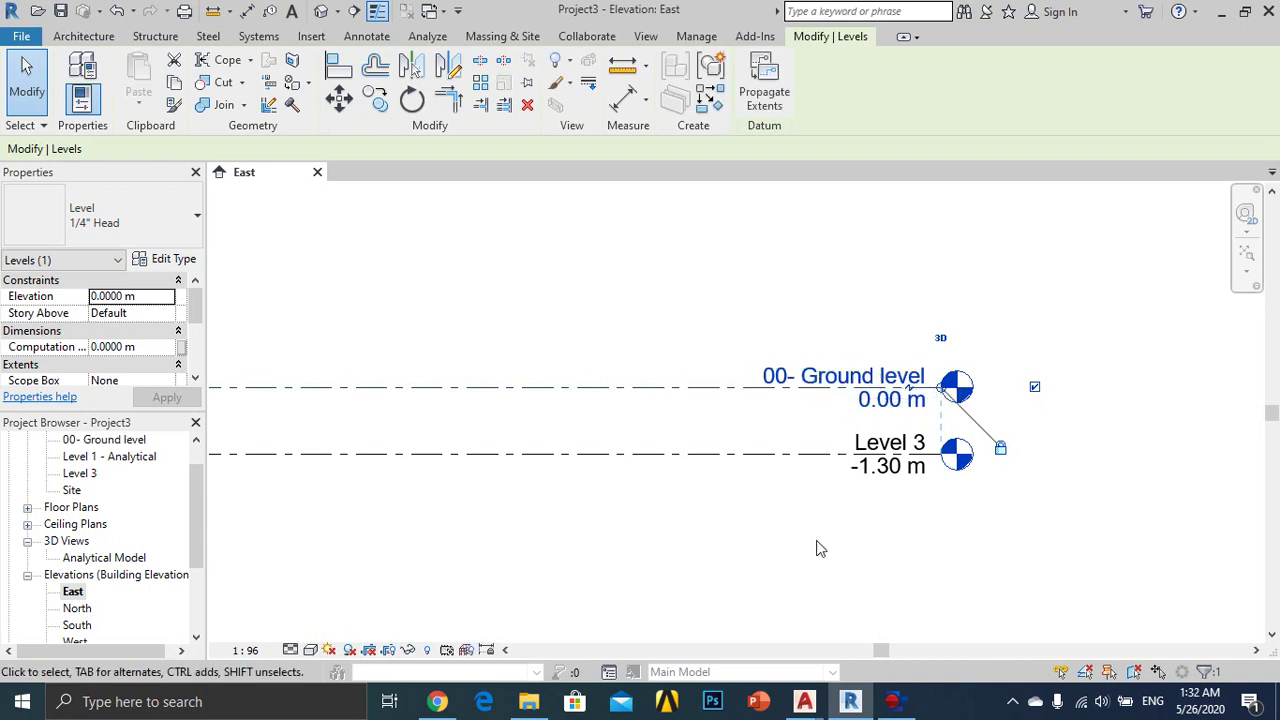
Step: Rename Level 3 to '01- Basement'
left_click(817, 461)
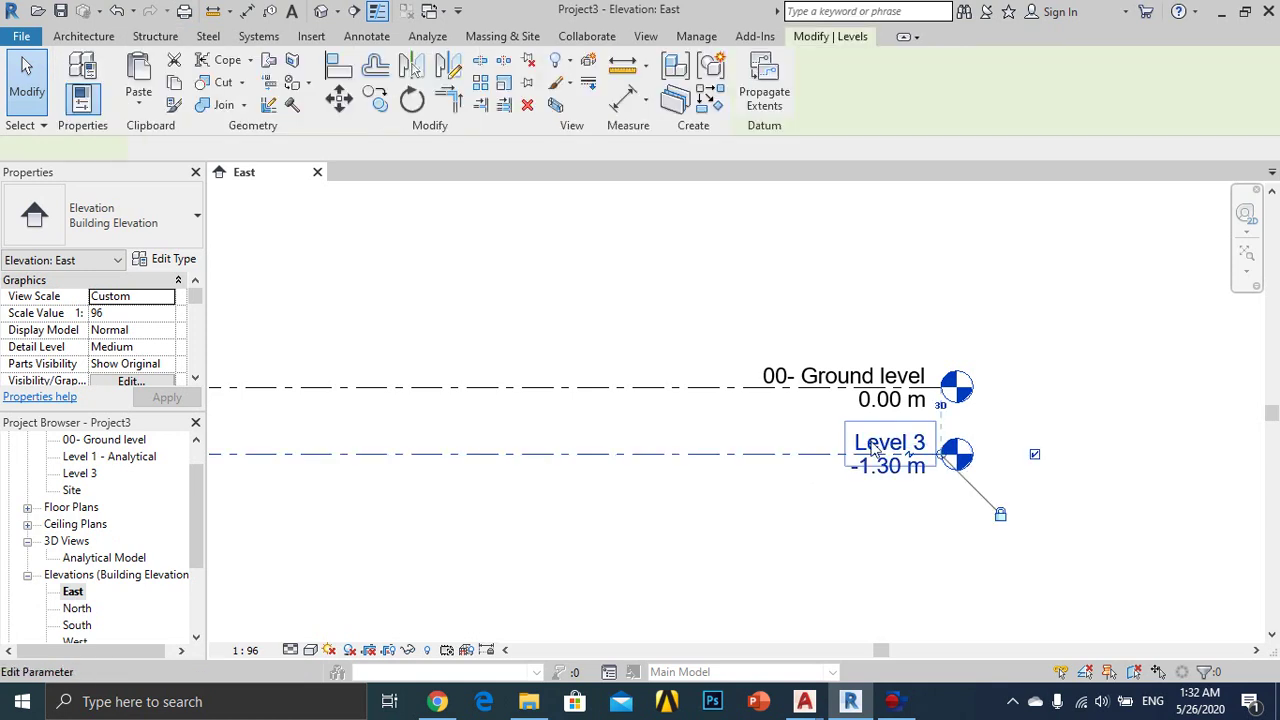
left_click(885, 444)
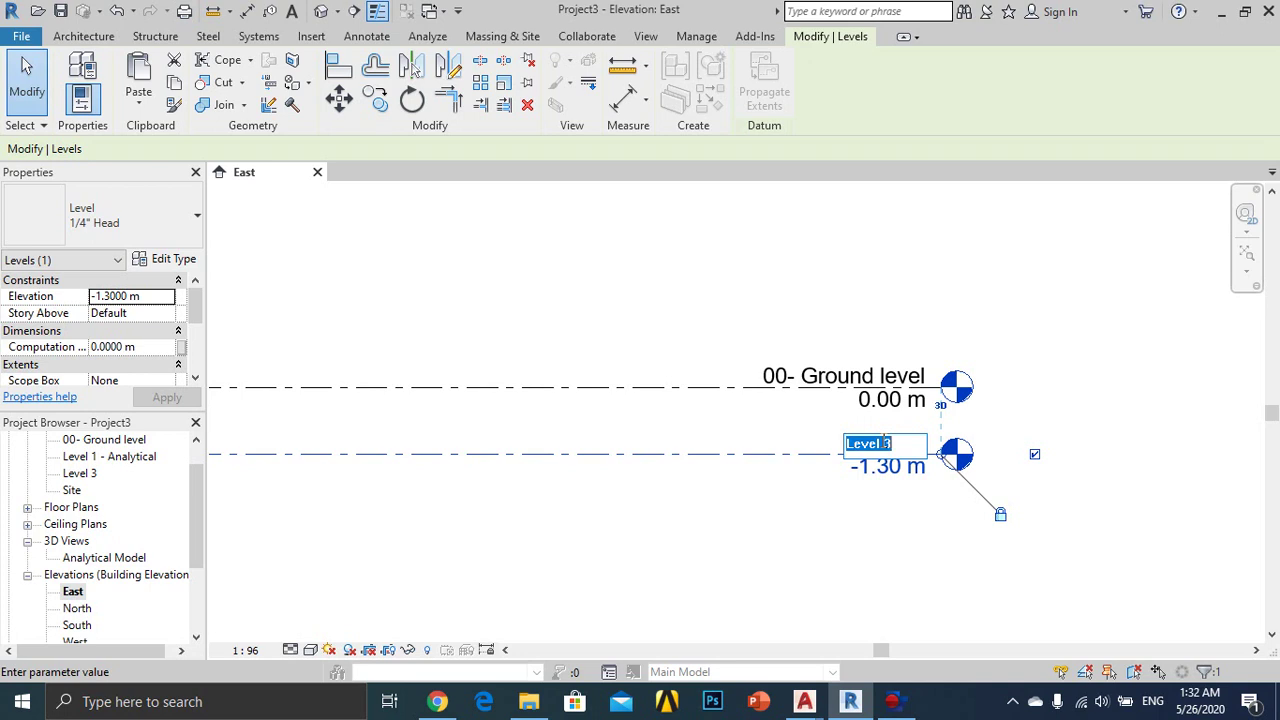
type("01- Basem")
type("ent")
key("Return")
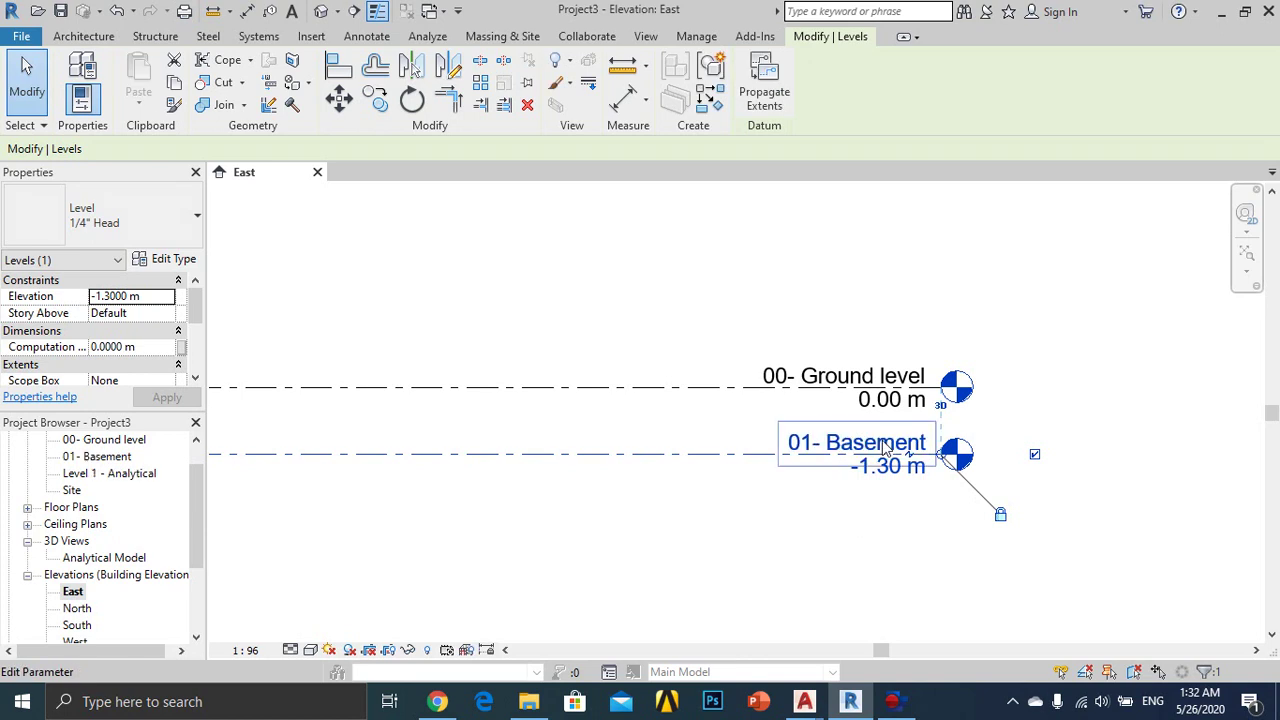
scroll(960, 497, "down", 1)
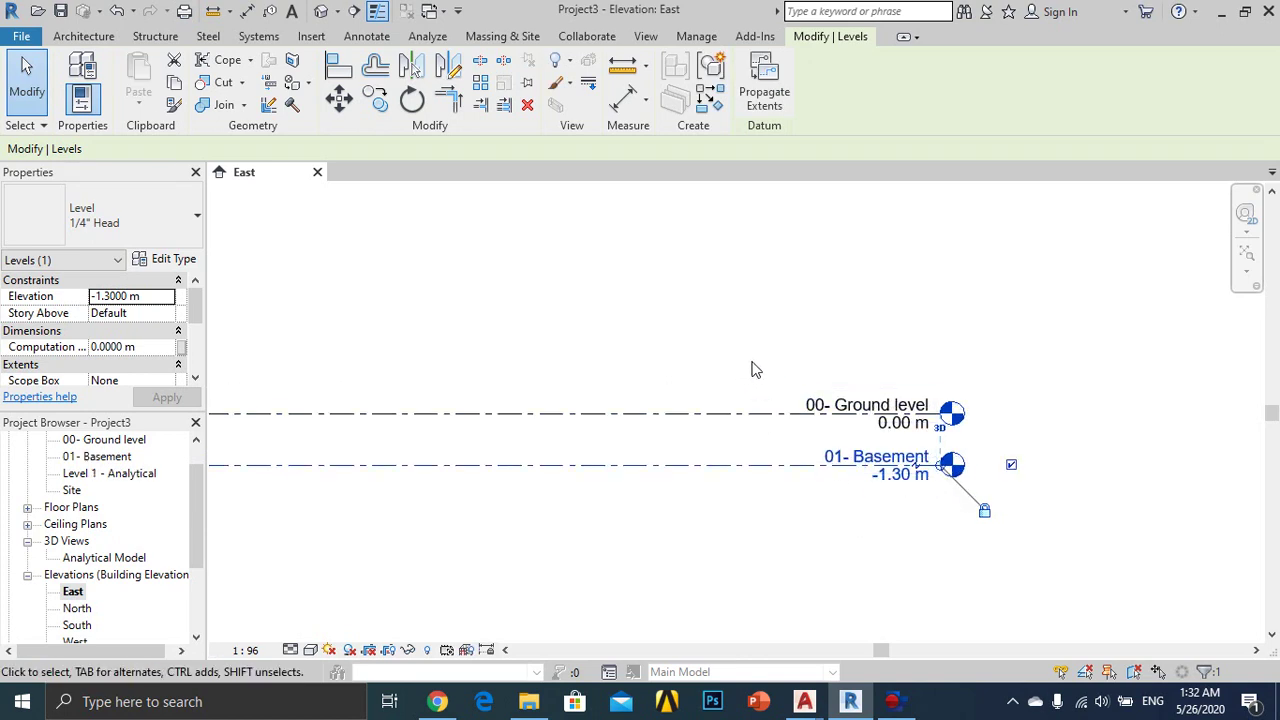
Step: Start the Structure Level tool in Pick Lines mode
middle_click_drag(755, 370, 785, 384)
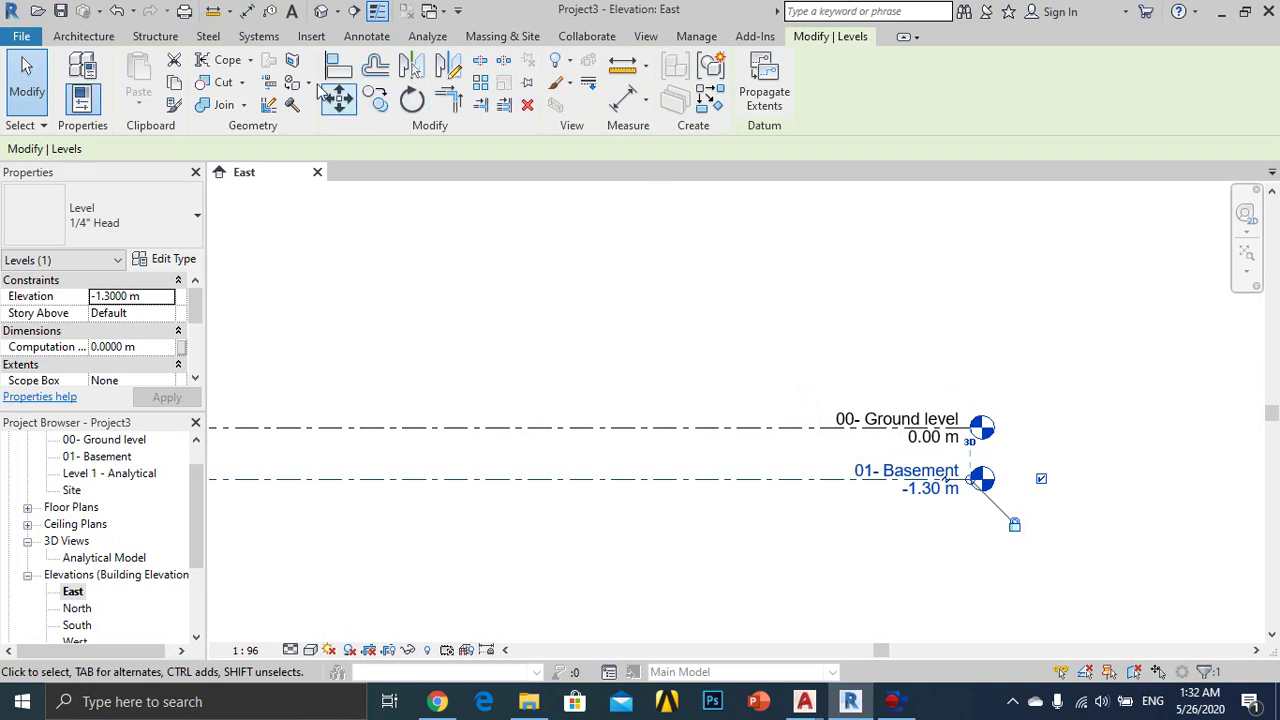
left_click(155, 36)
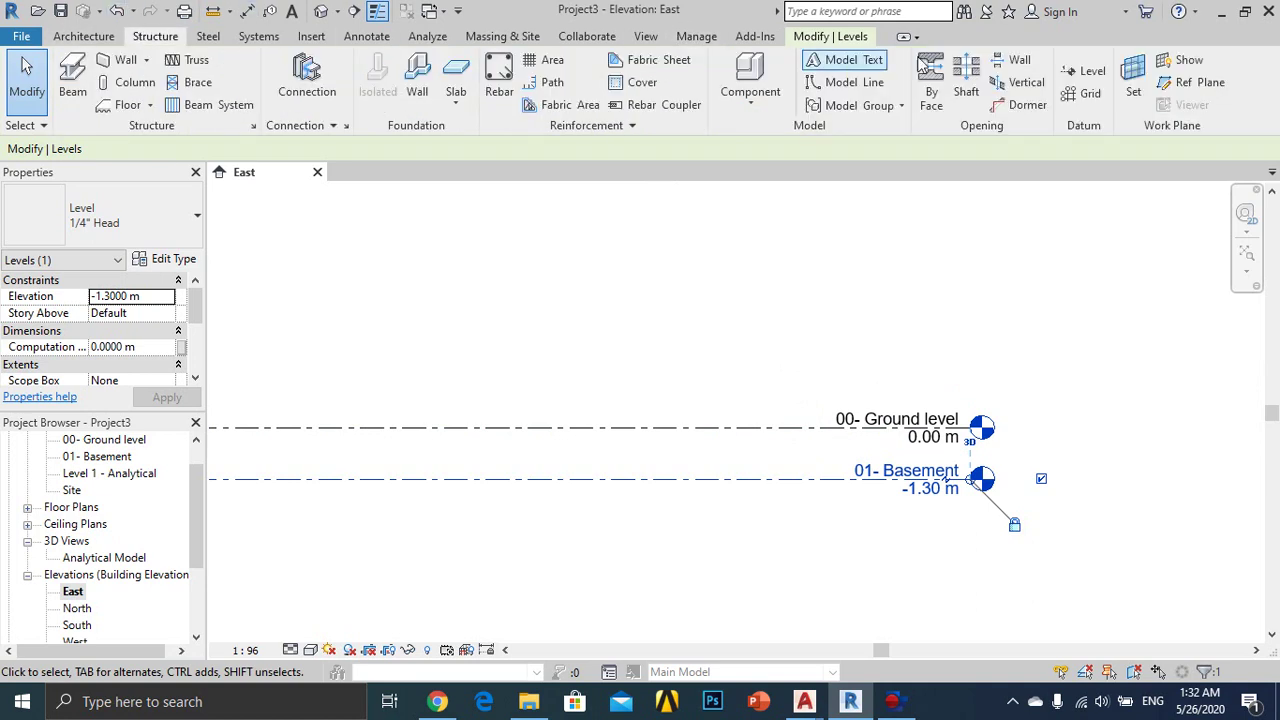
left_click(1087, 71)
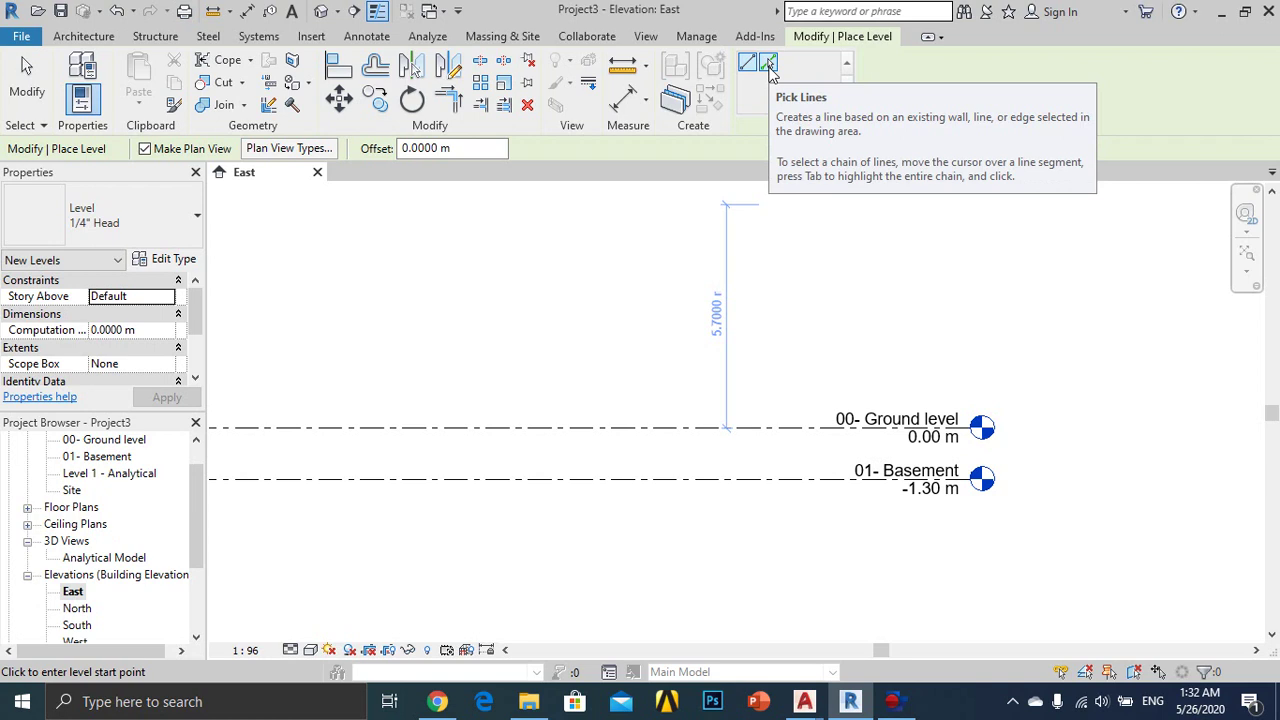
left_click(770, 66)
left_click_drag(451, 148, 398, 147)
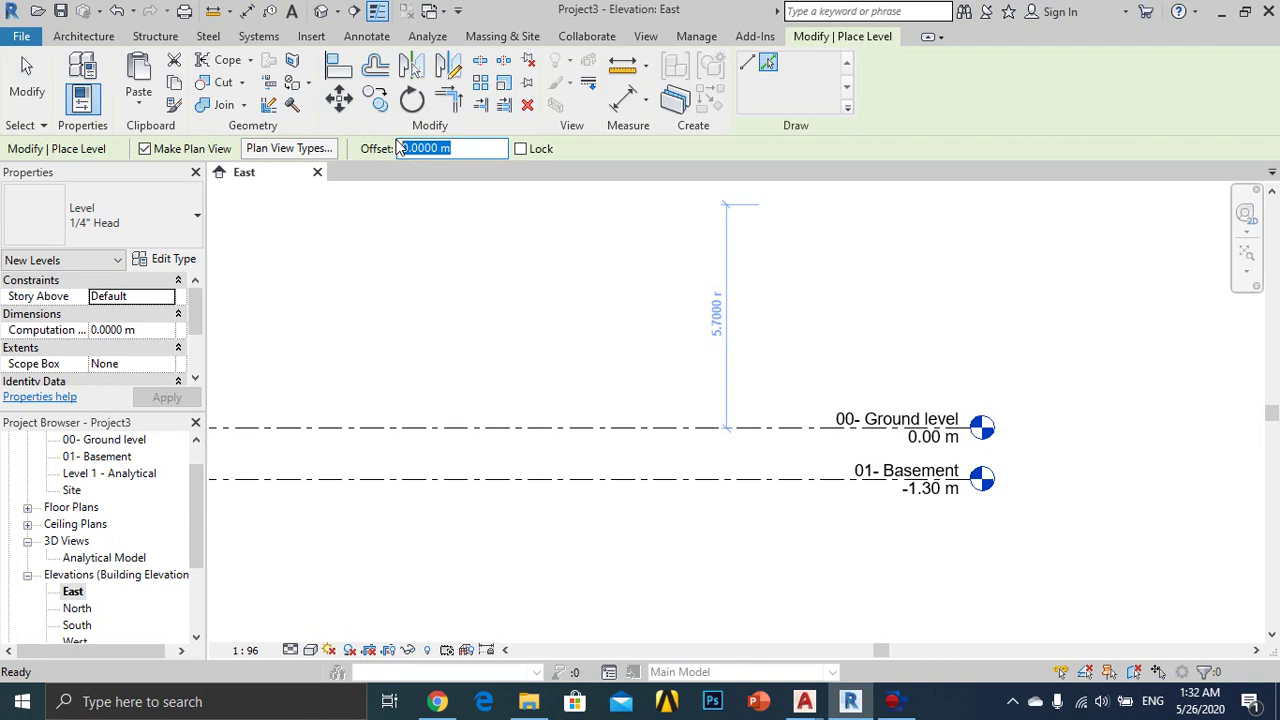
Step: Check the level heights in the AutoCAD Drawing1 section, then minimize AutoCAD
left_click(804, 701)
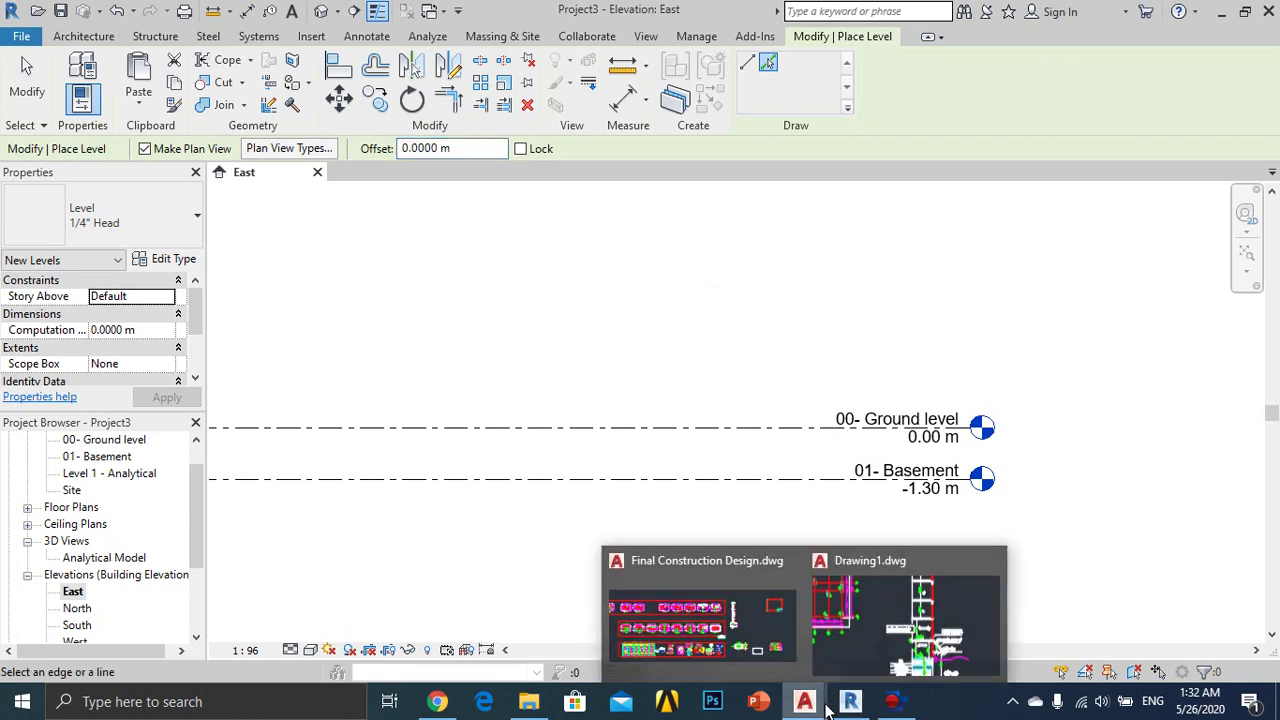
left_click(853, 648)
scroll(483, 486, "up", 2)
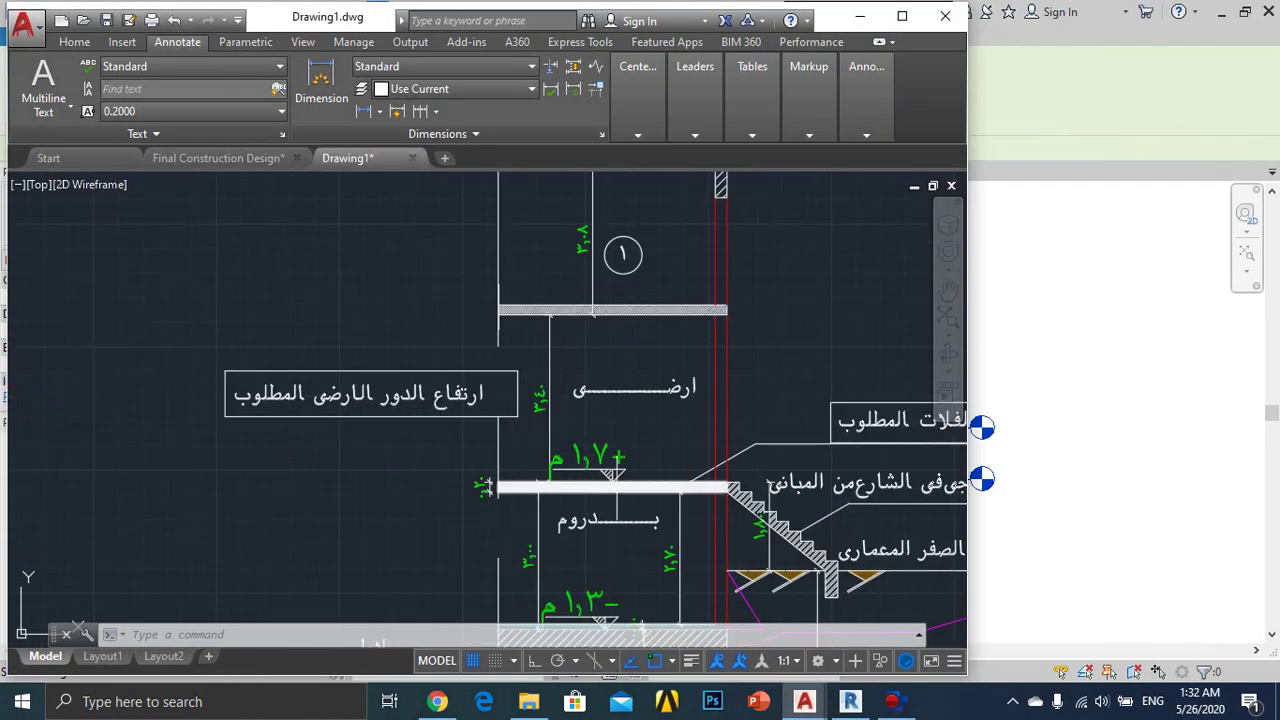
left_click(866, 20)
Step: Set the level offset to 1.7 m
double_click(425, 148)
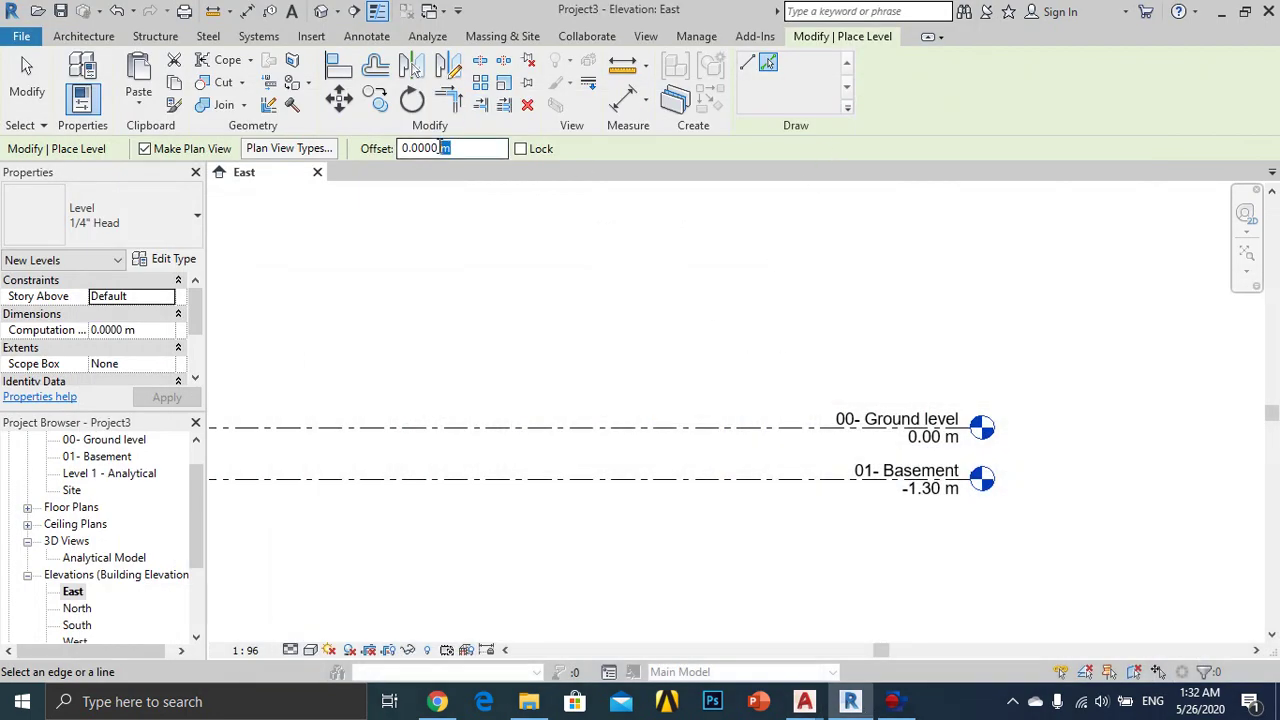
type("1.7")
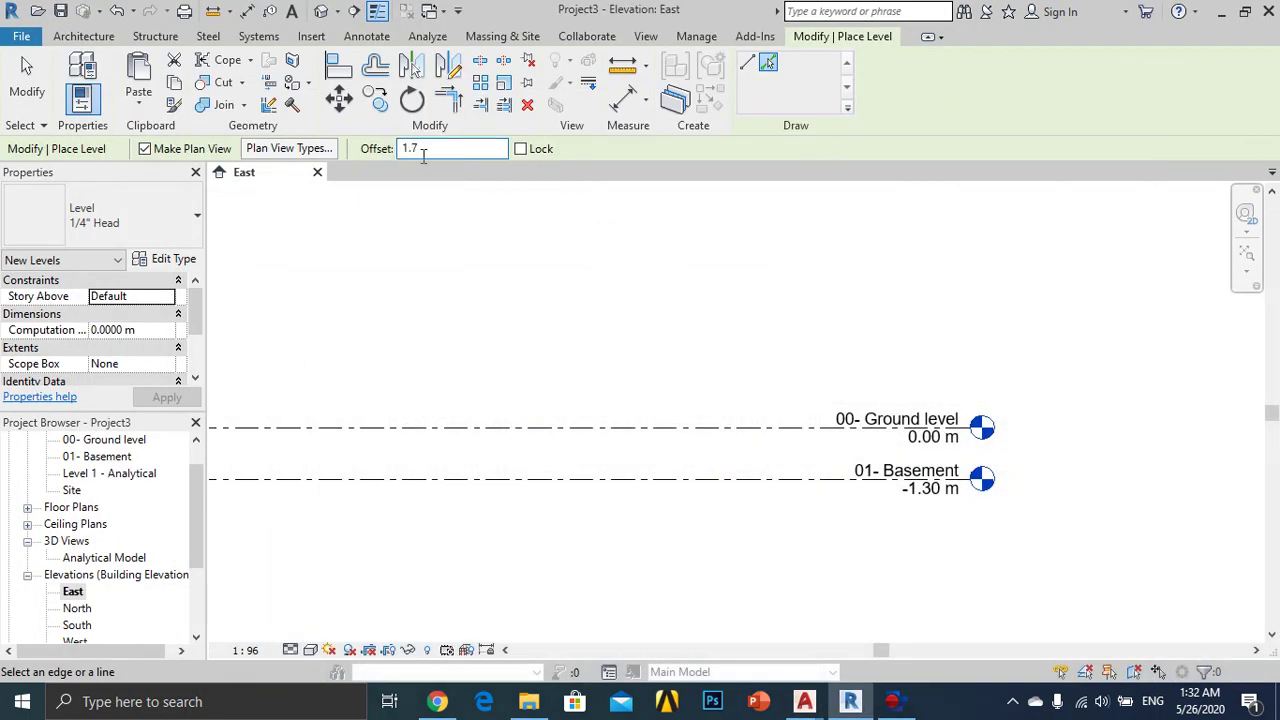
key("Return")
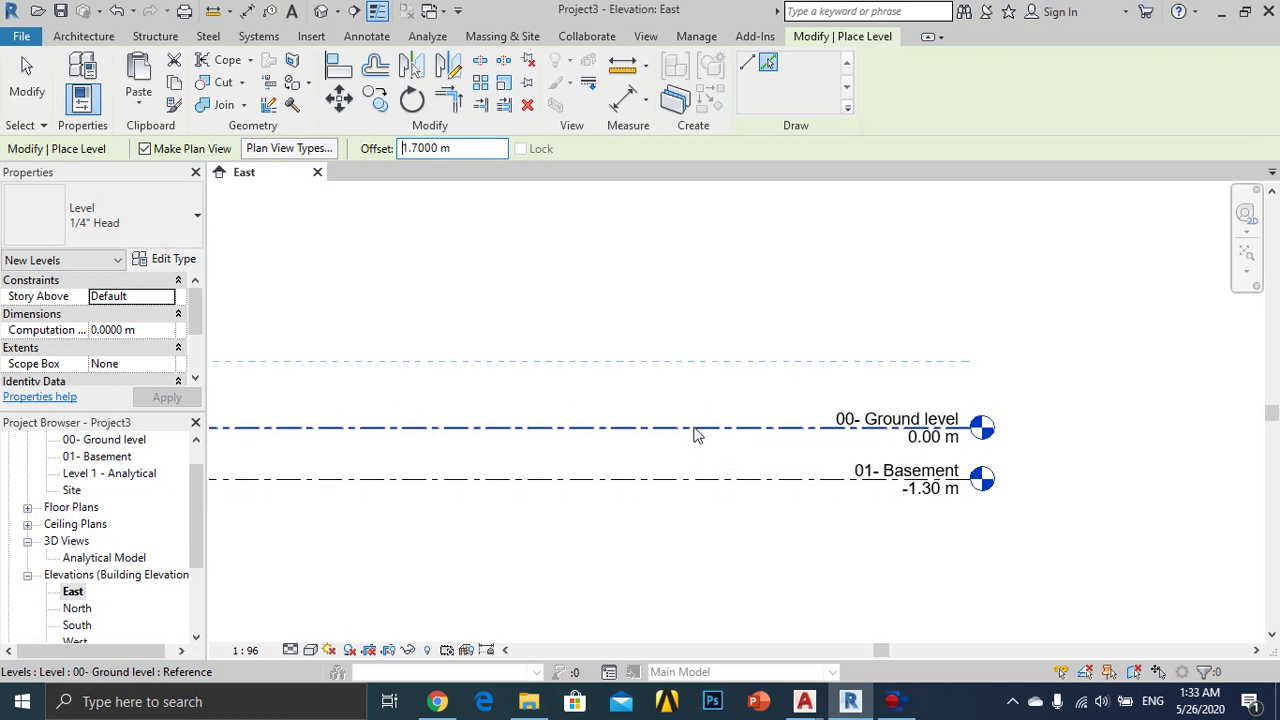
left_click(696, 428)
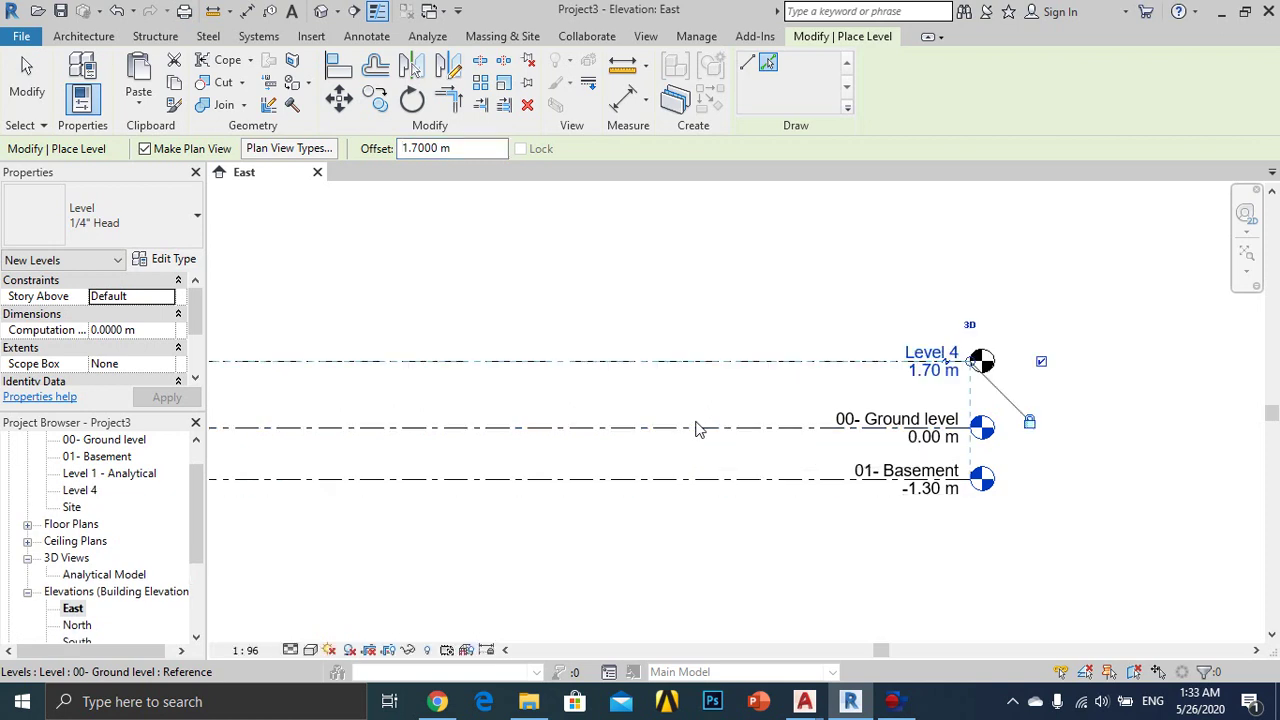
key("Escape")
key("Escape")
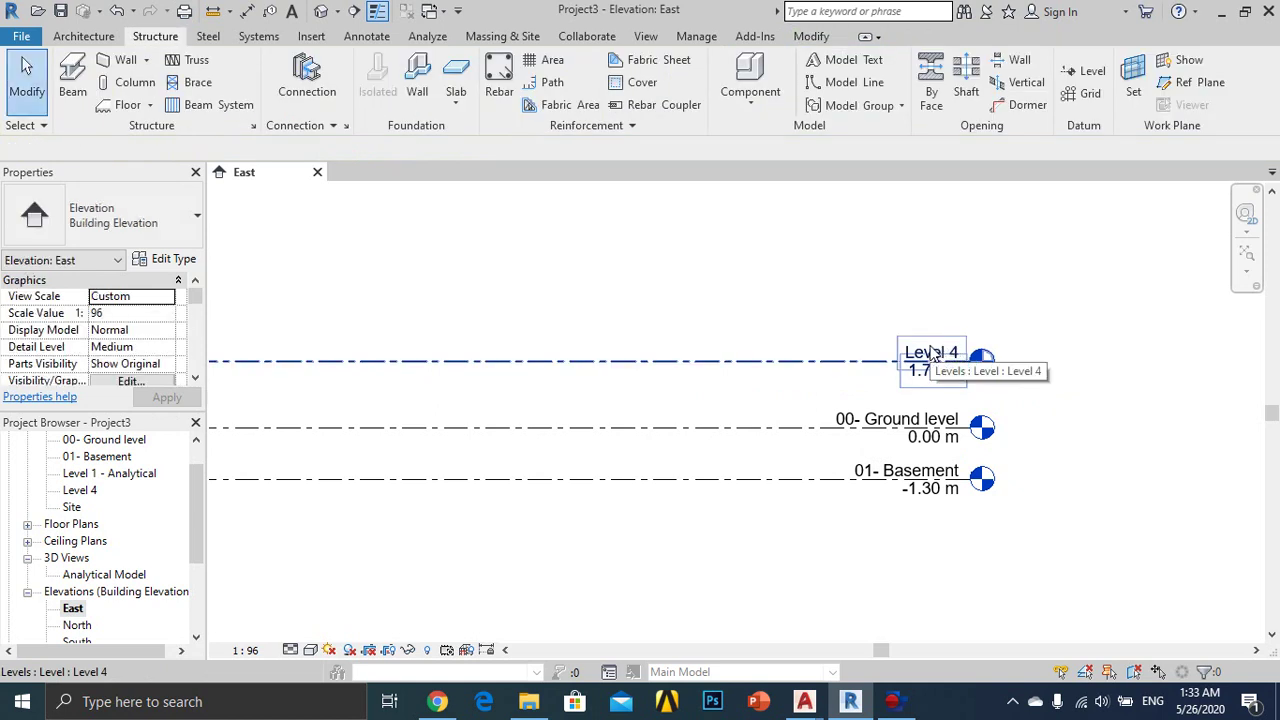
left_click(930, 362)
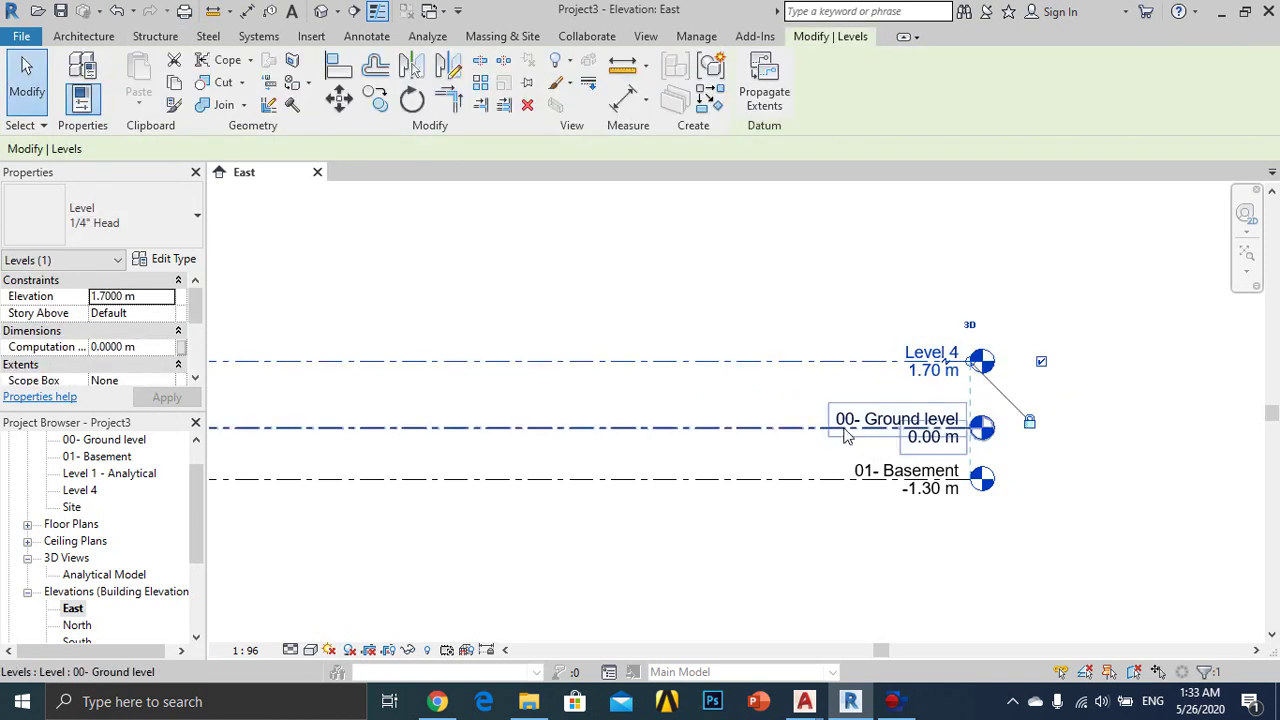
left_click(916, 362)
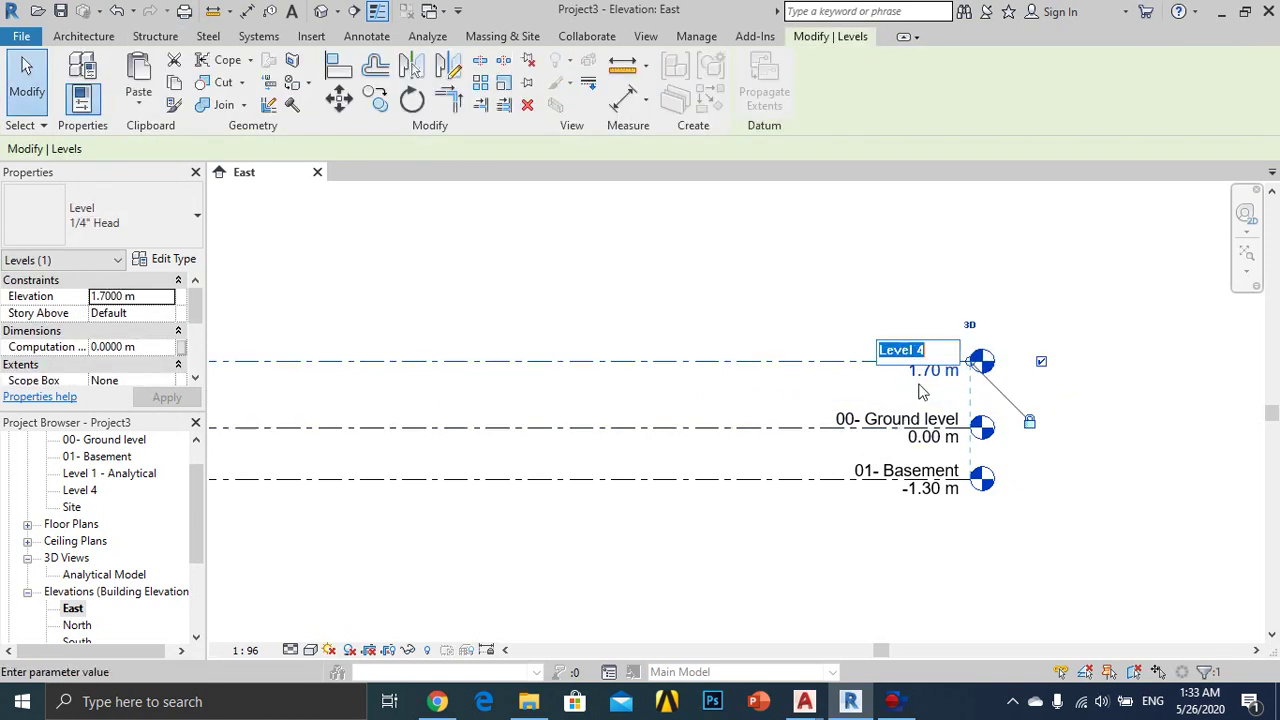
type("02- Floor 1")
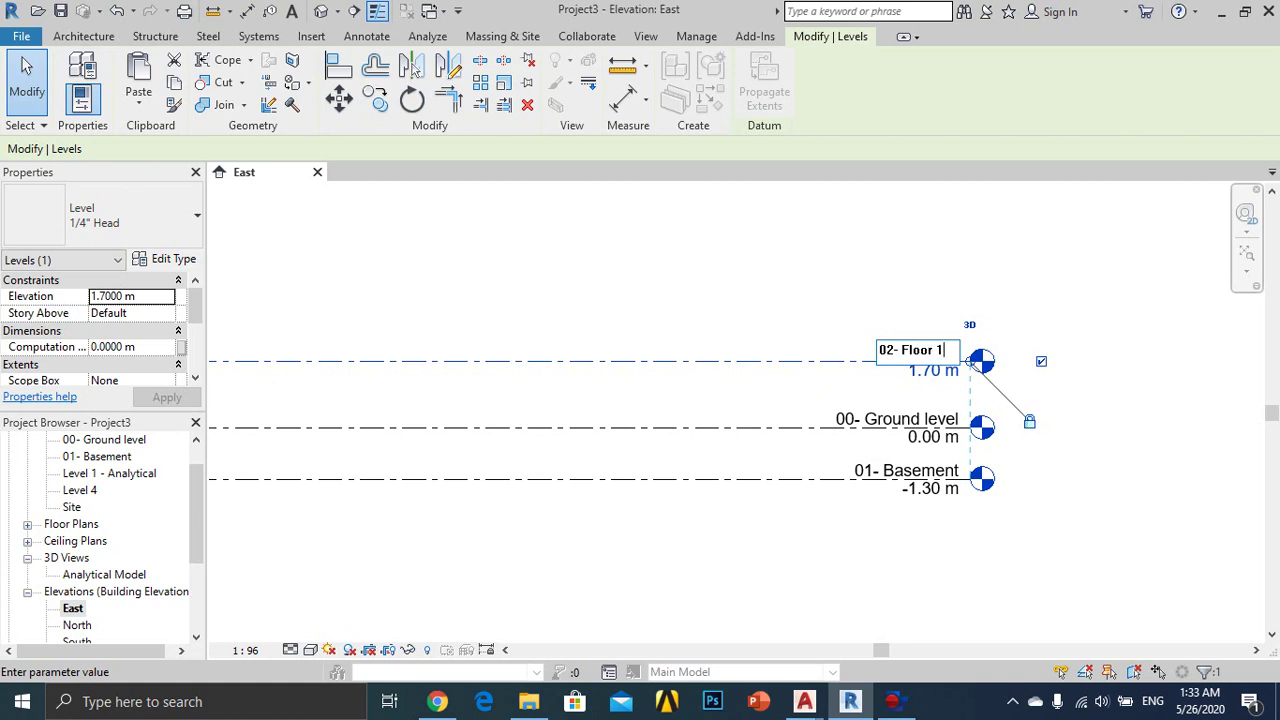
key("Return")
left_click(800, 385)
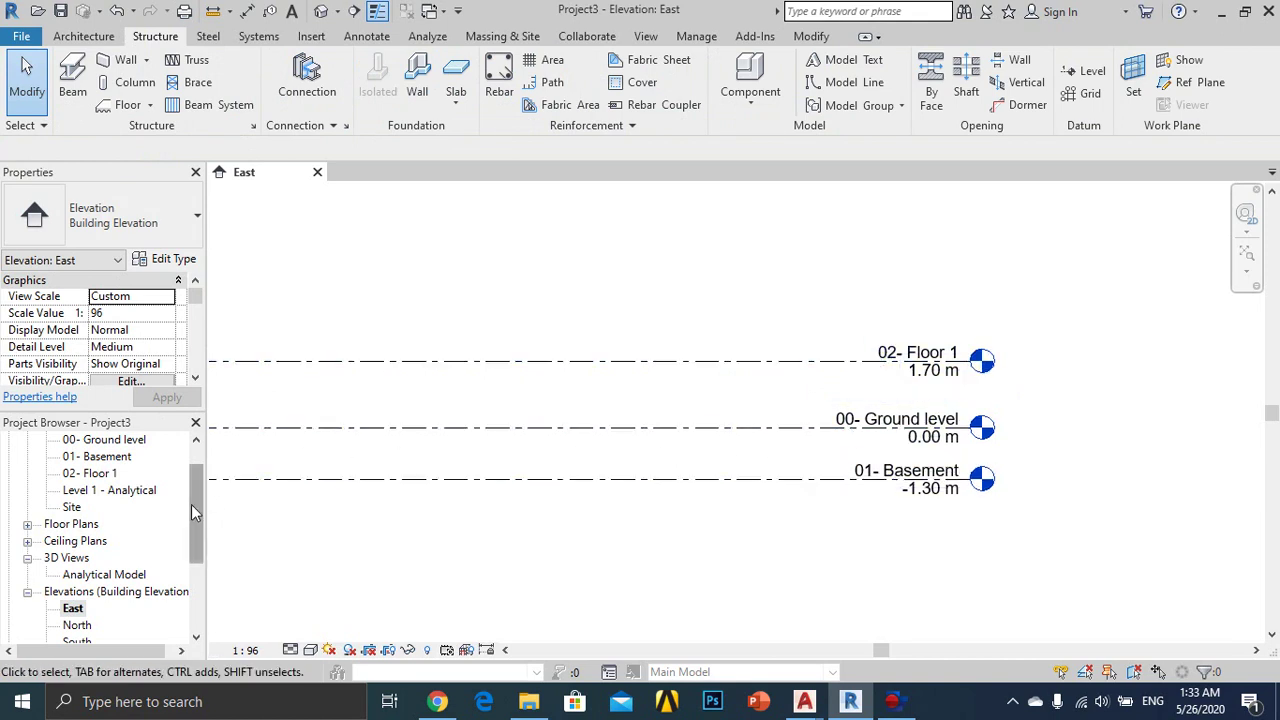
left_click_drag(191, 504, 192, 485)
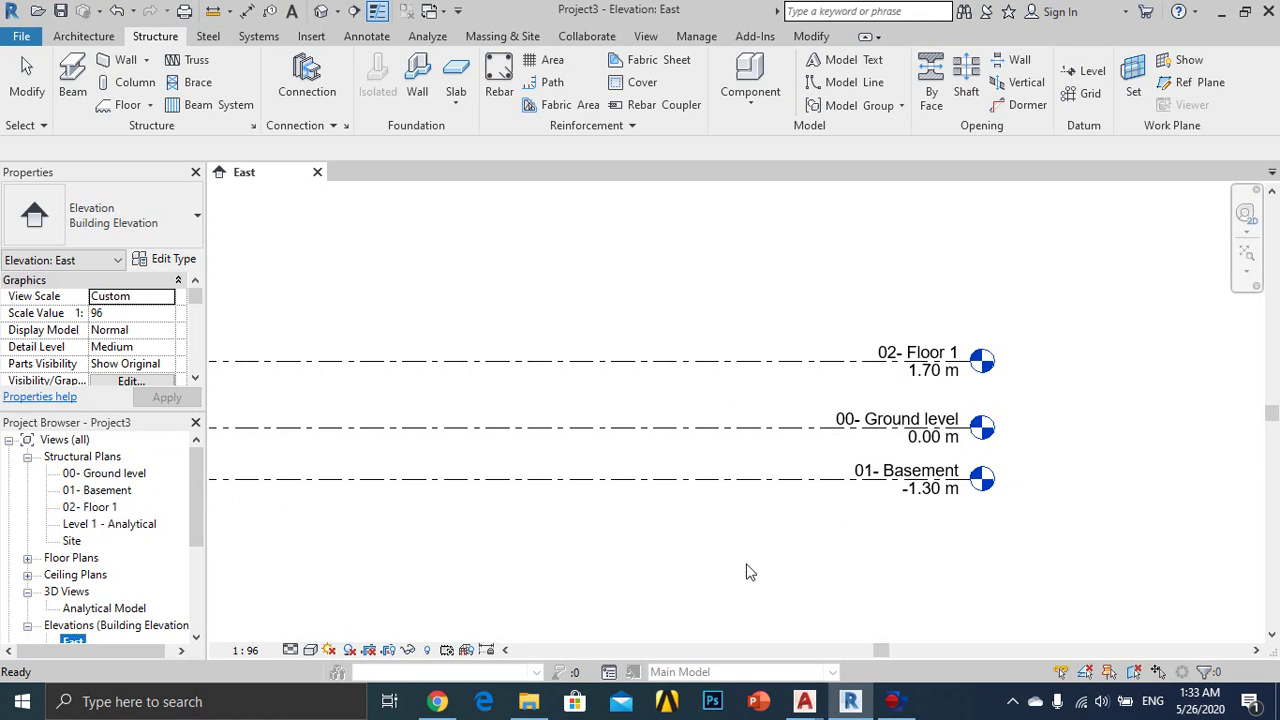
scroll(897, 513, "down", 1)
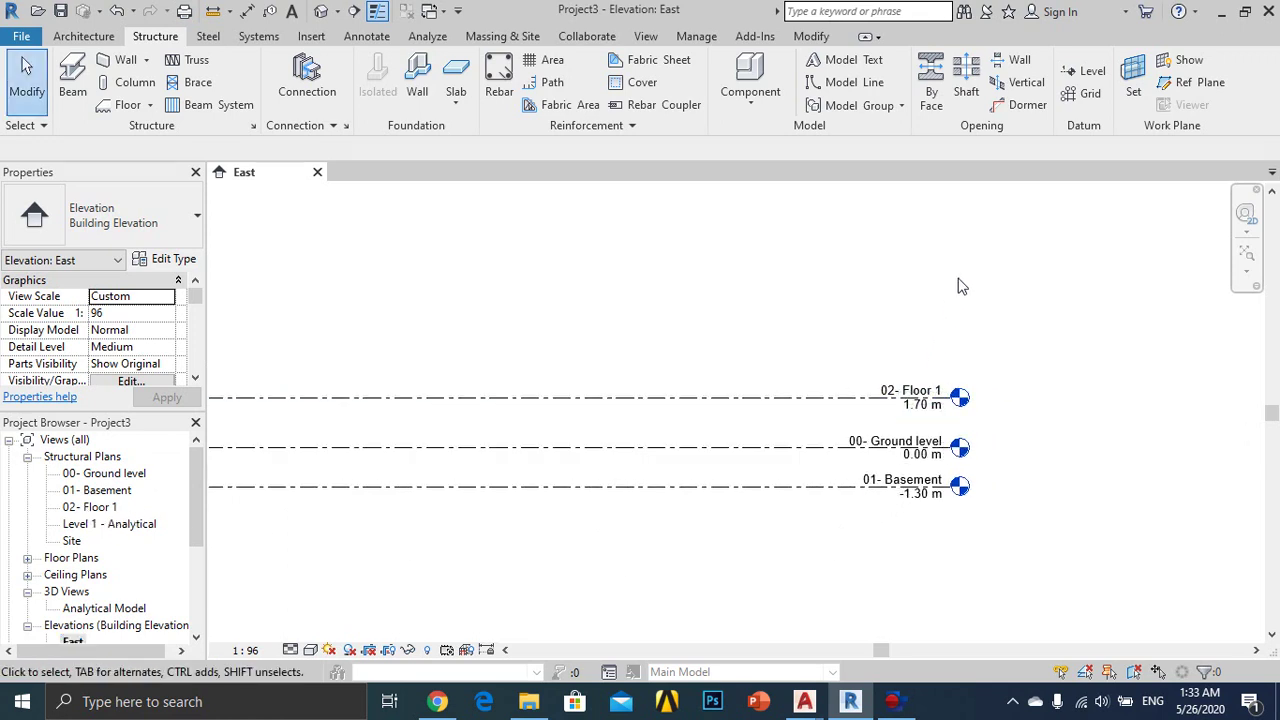
mouse_move(804, 701)
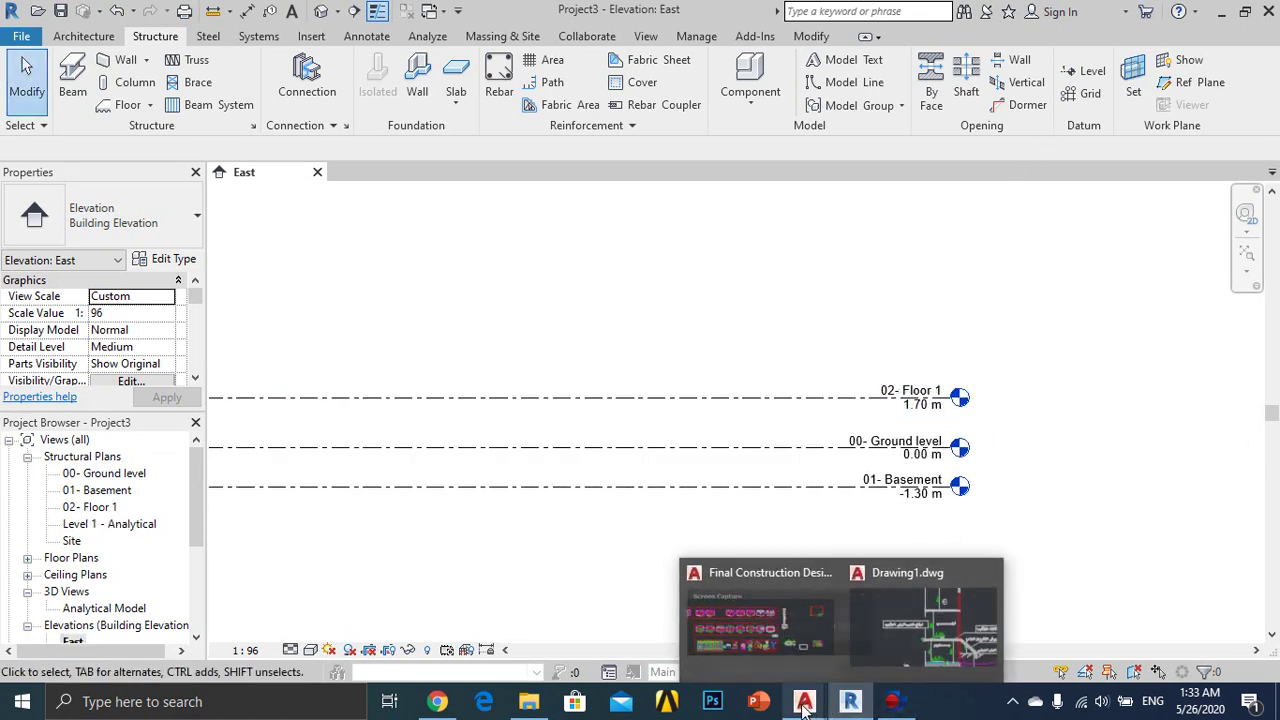
Step: Review the Drawing1 section in AutoCAD, then minimize it
left_click(897, 628)
scroll(740, 460, "down", 3)
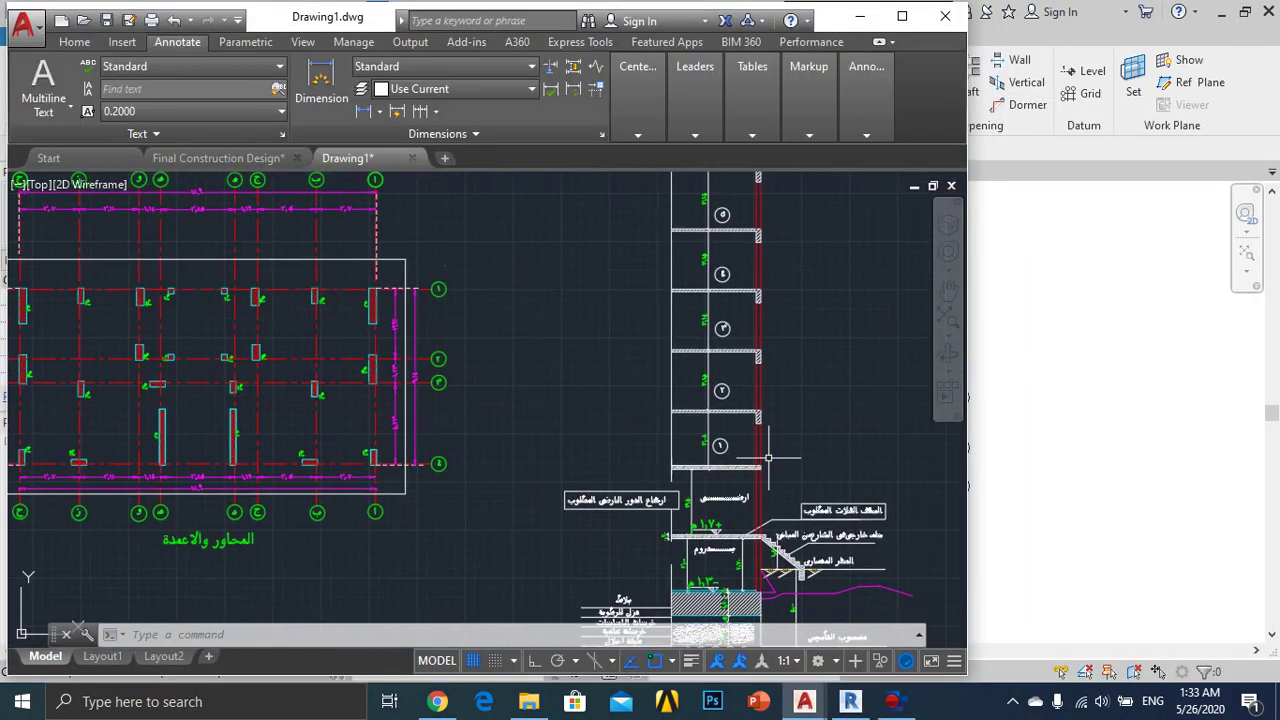
scroll(740, 460, "up", 3)
scroll(724, 424, "up", 2)
scroll(666, 300, "down", 2)
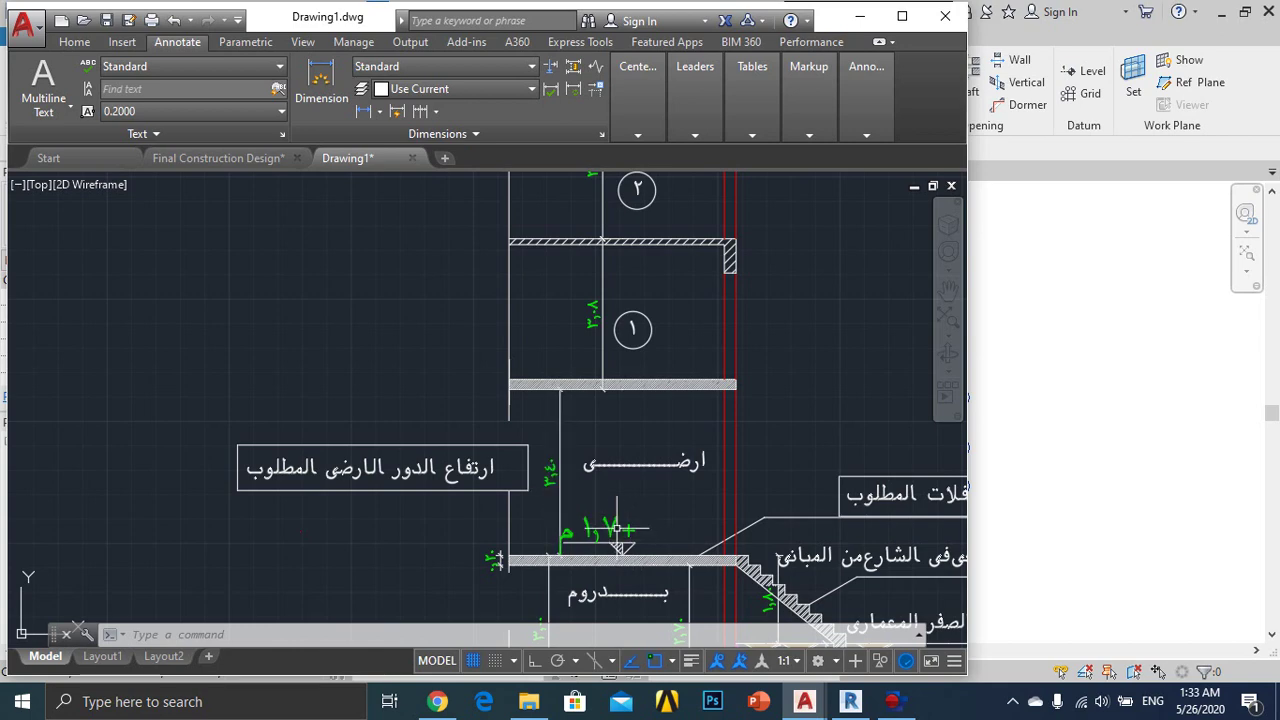
left_click(858, 16)
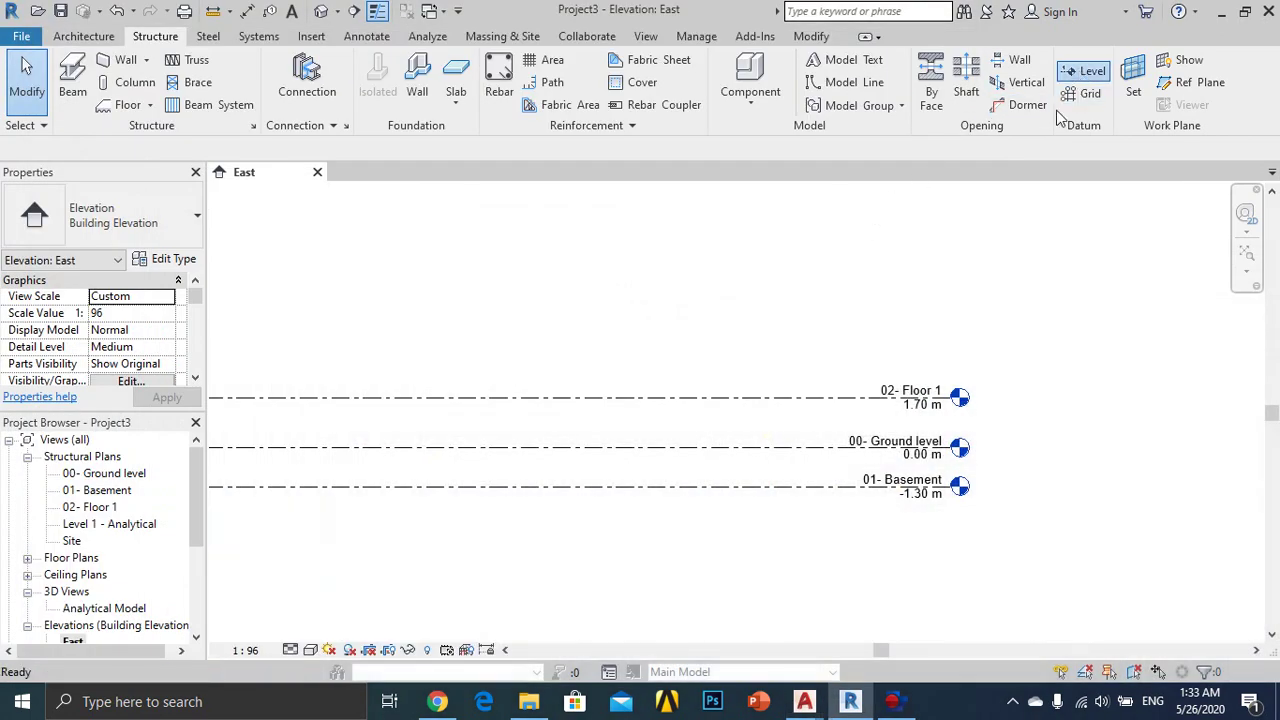
Step: Start the Level tool and recheck the AutoCAD section before returning to Revit
left_click(1085, 70)
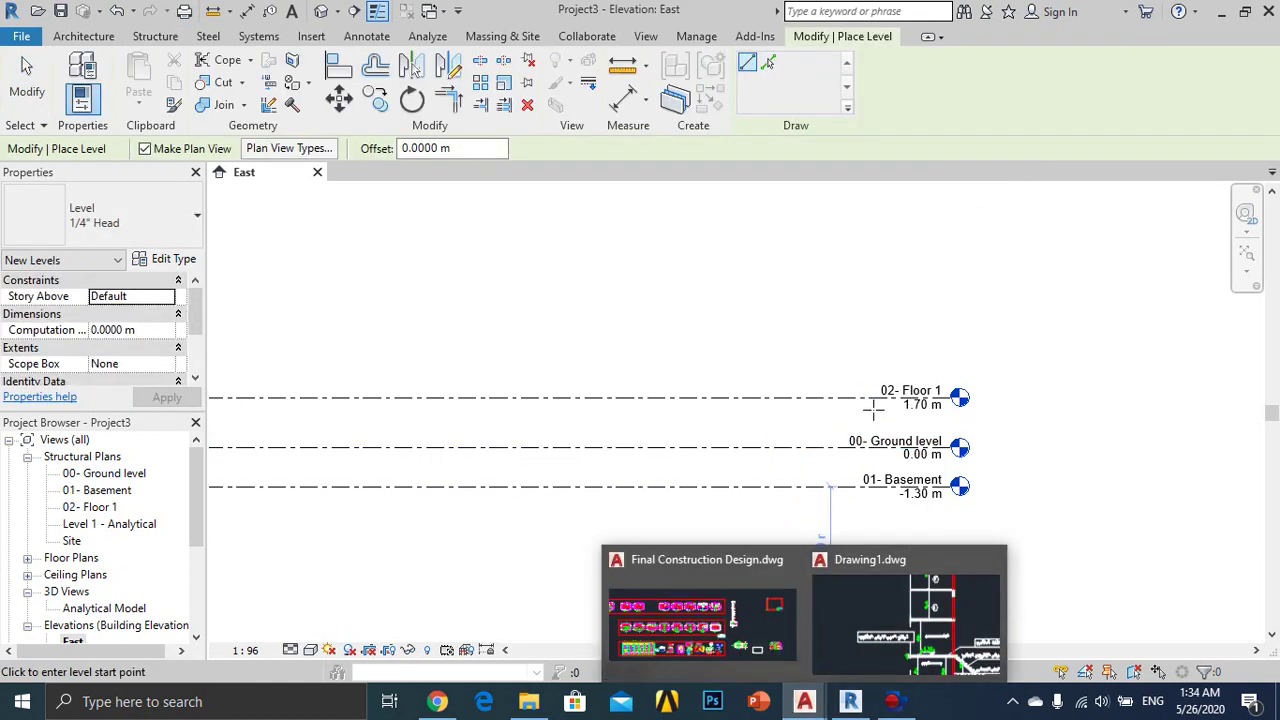
left_click(888, 605)
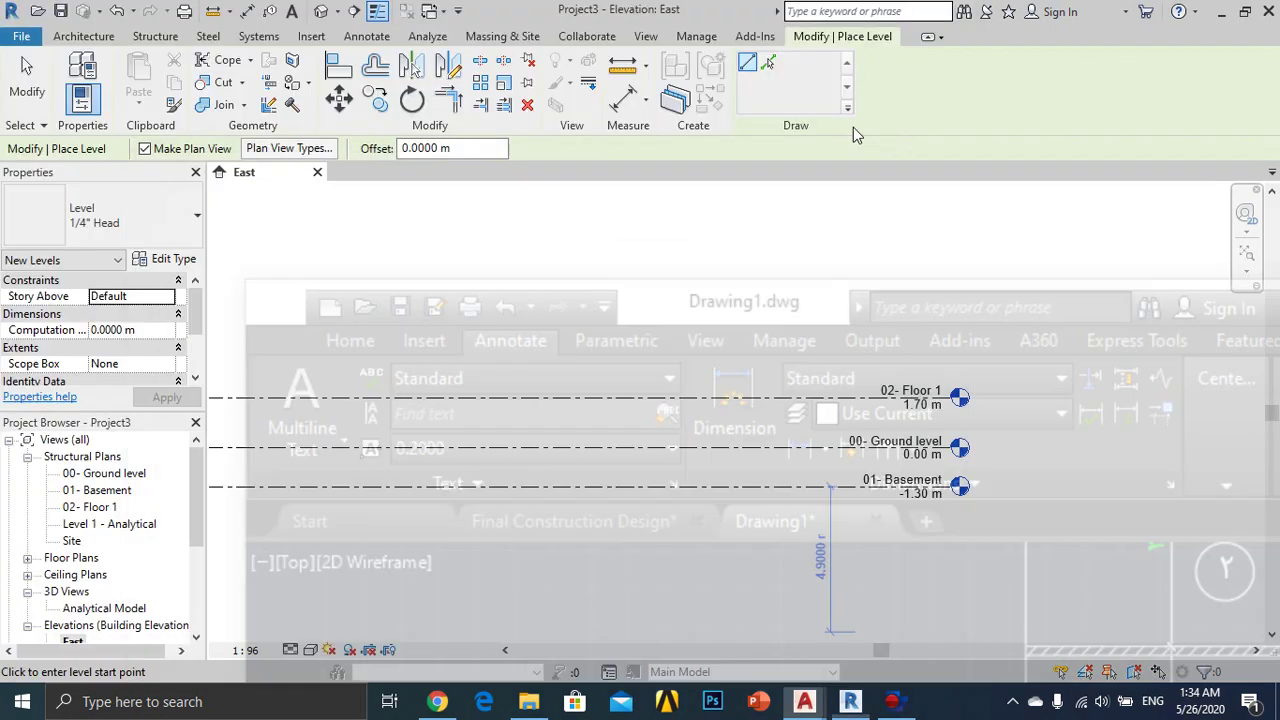
left_click(859, 16)
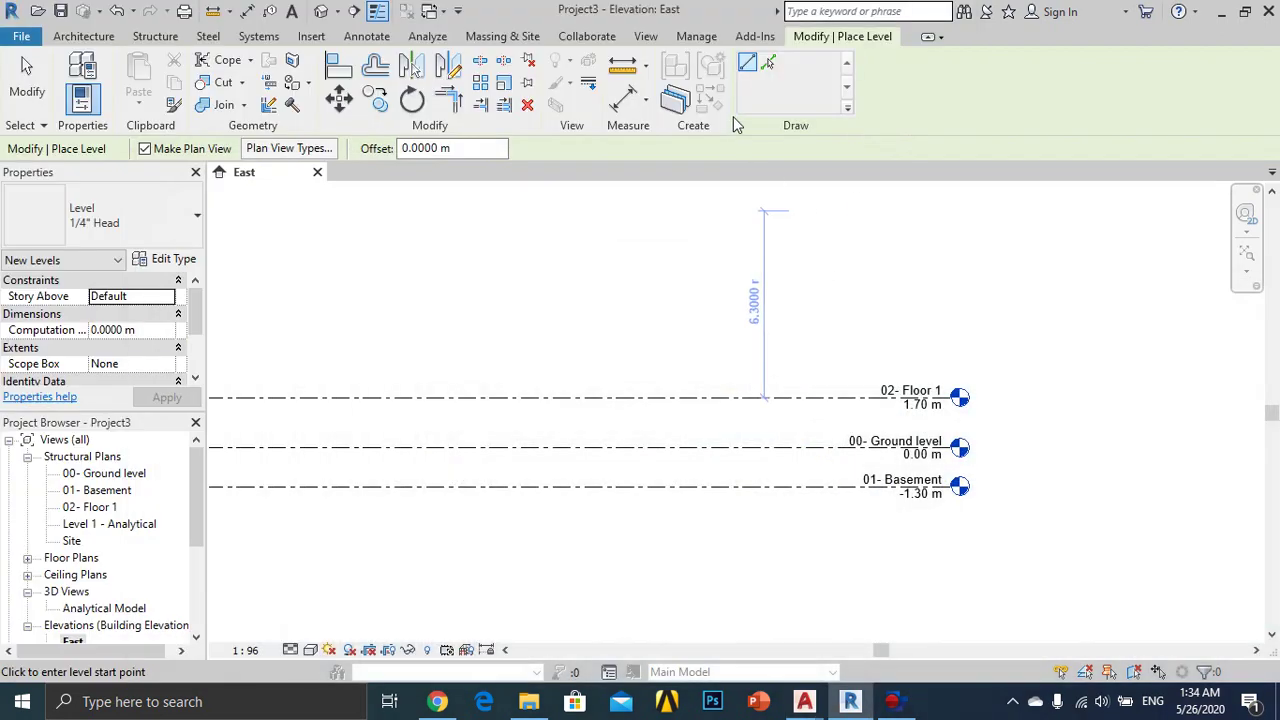
Step: Pick the 02- Floor 1 line with a 3.6 m offset to add a level at 5.30 m
left_click(767, 63)
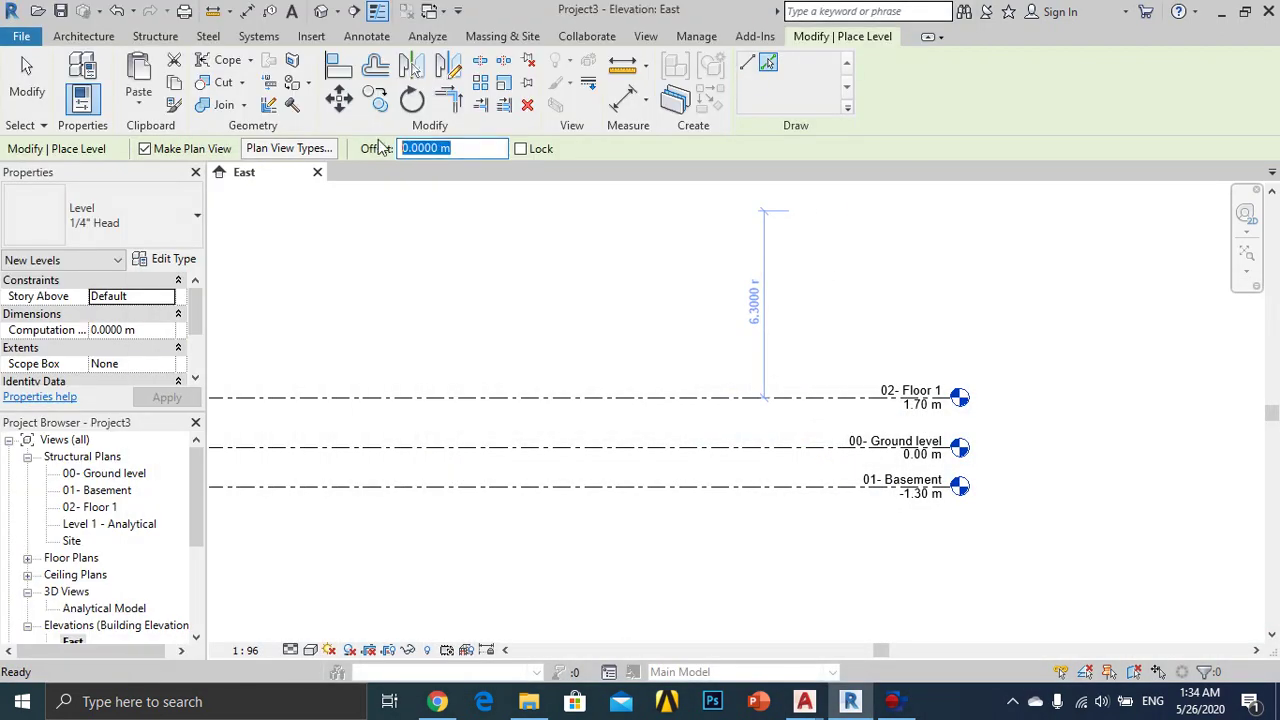
type("3.6")
key("Return")
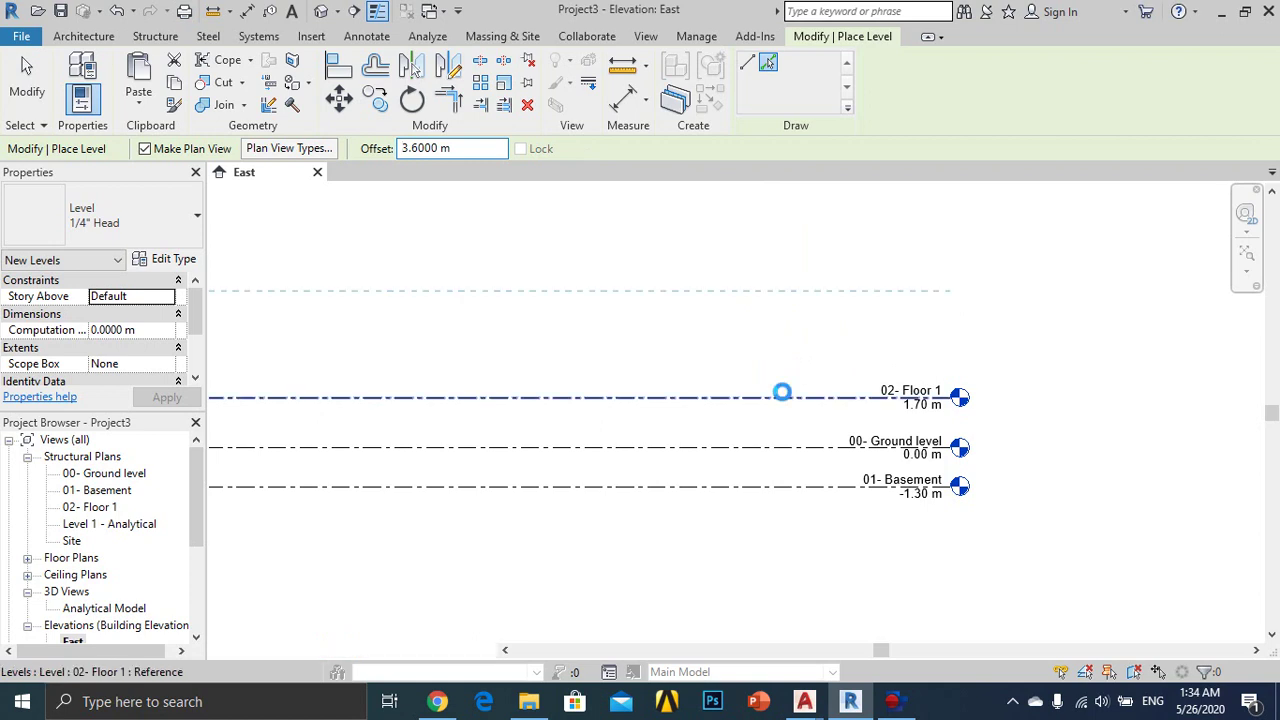
left_click(786, 398)
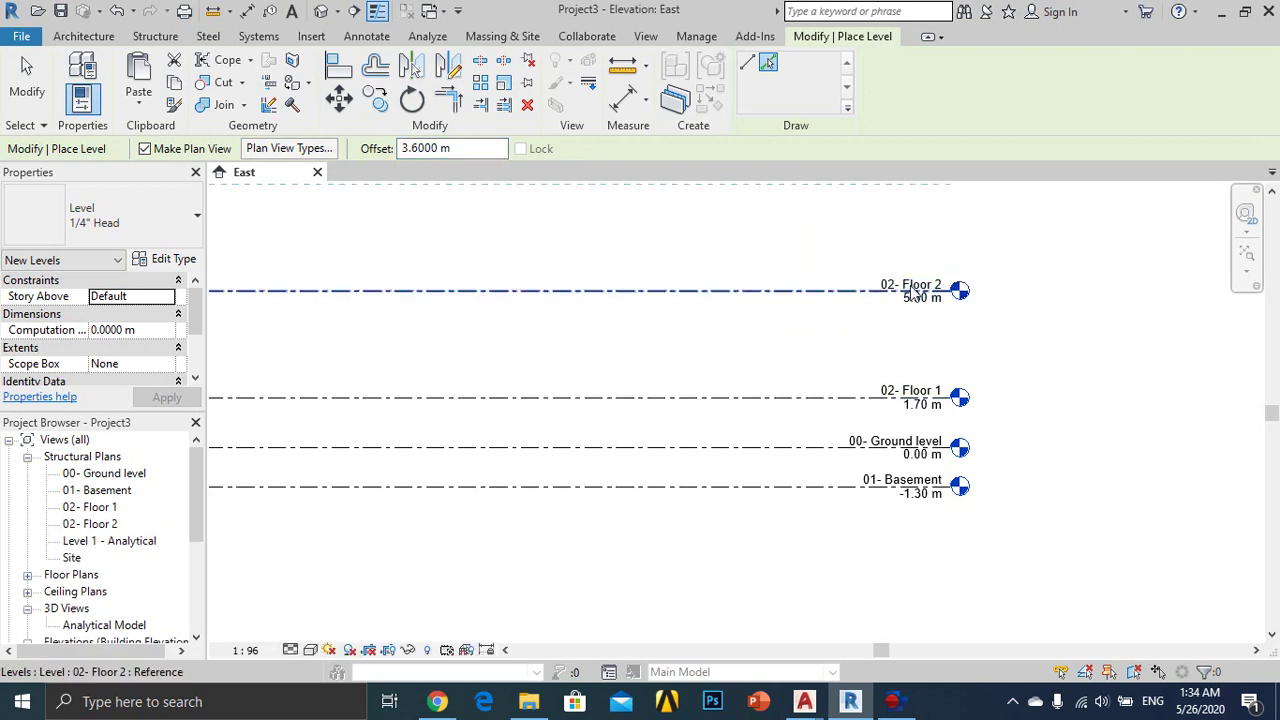
scroll(910, 318, "up", 2)
scroll(940, 328, "up", 3)
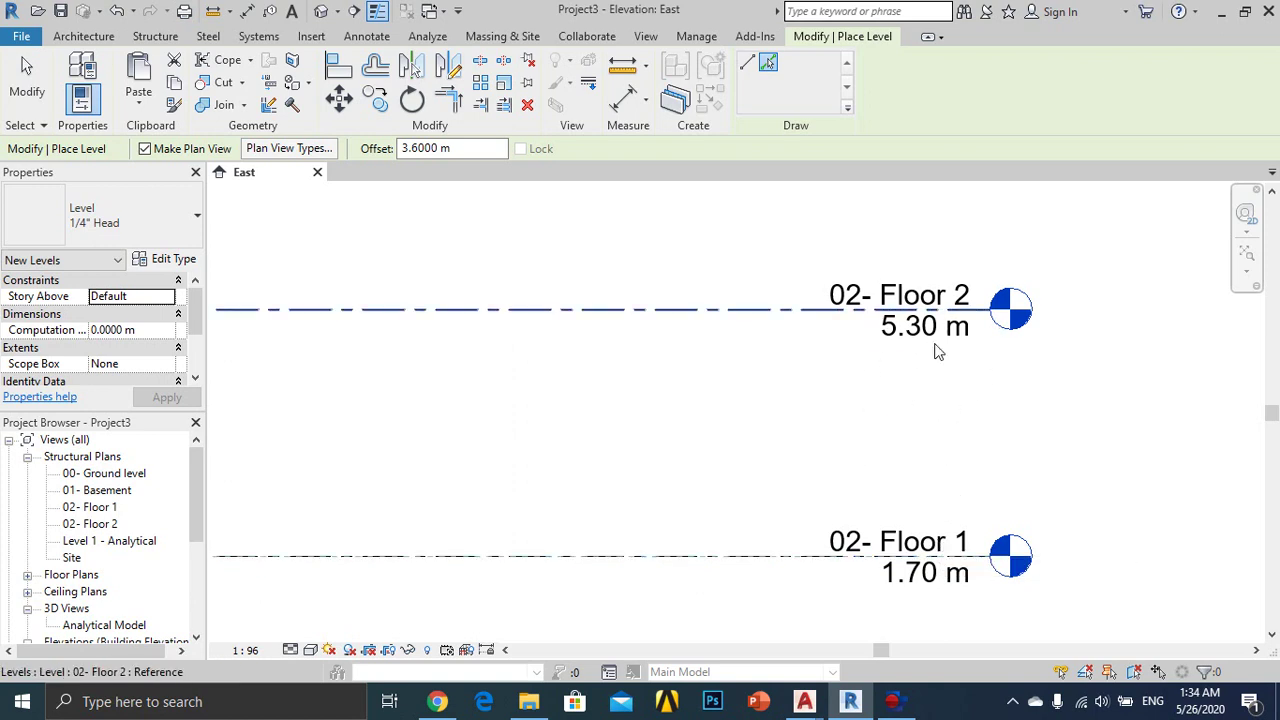
key("Escape")
key("Escape")
Step: Rename the new level to '03- Floor 2'
left_click(855, 299)
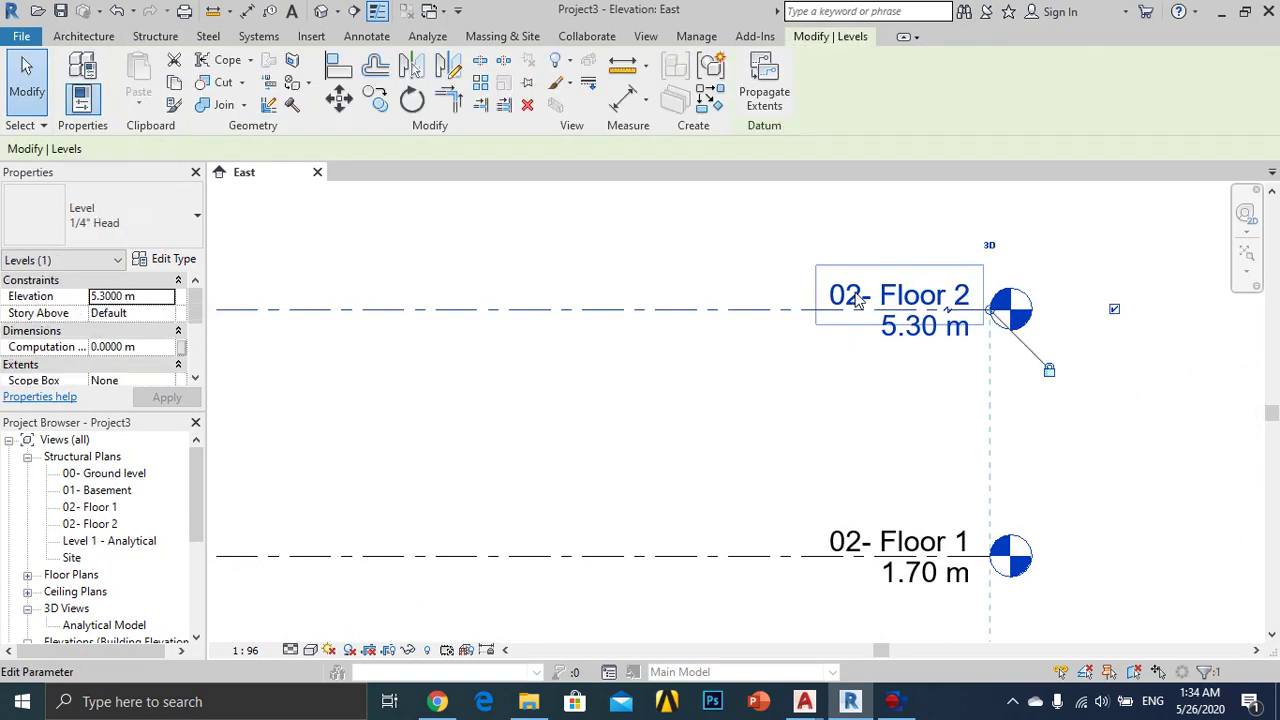
left_click(860, 302)
left_click(904, 299)
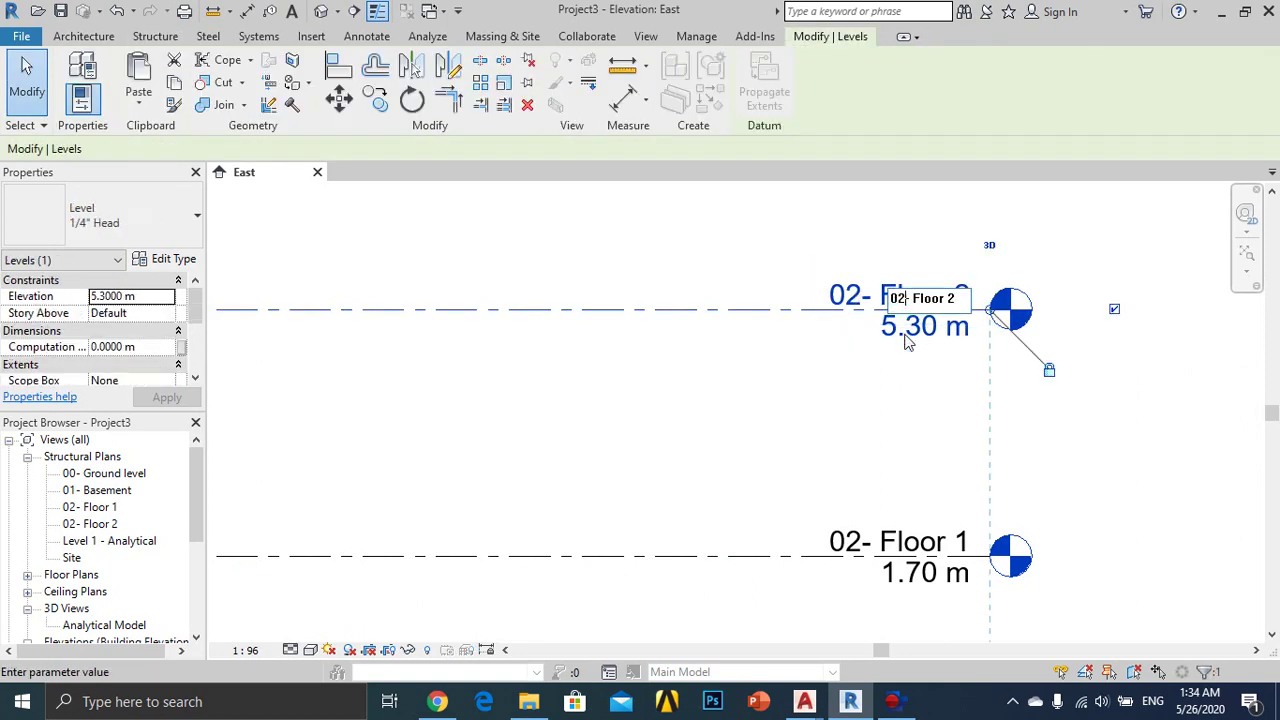
key("BackSpace")
type("3")
key("Return")
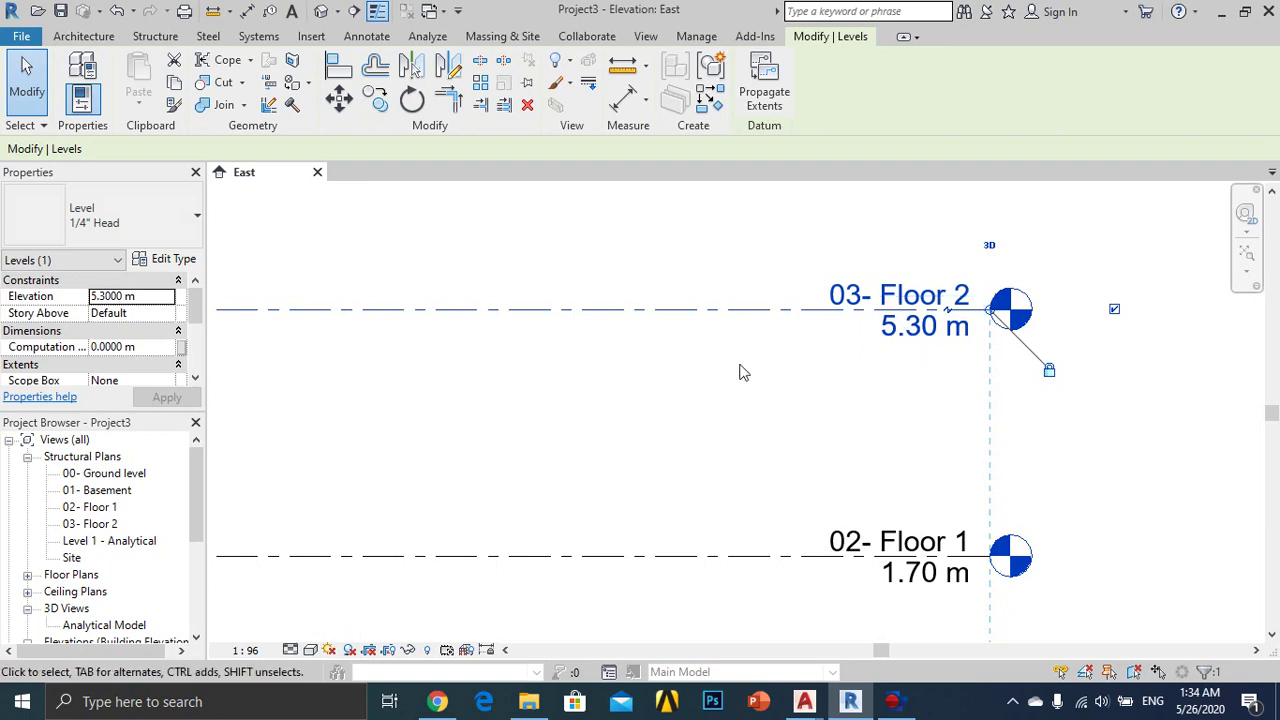
left_click(740, 372)
Step: Zoom out and start the Level tool in Pick Lines mode
scroll(1085, 505, "down", 2)
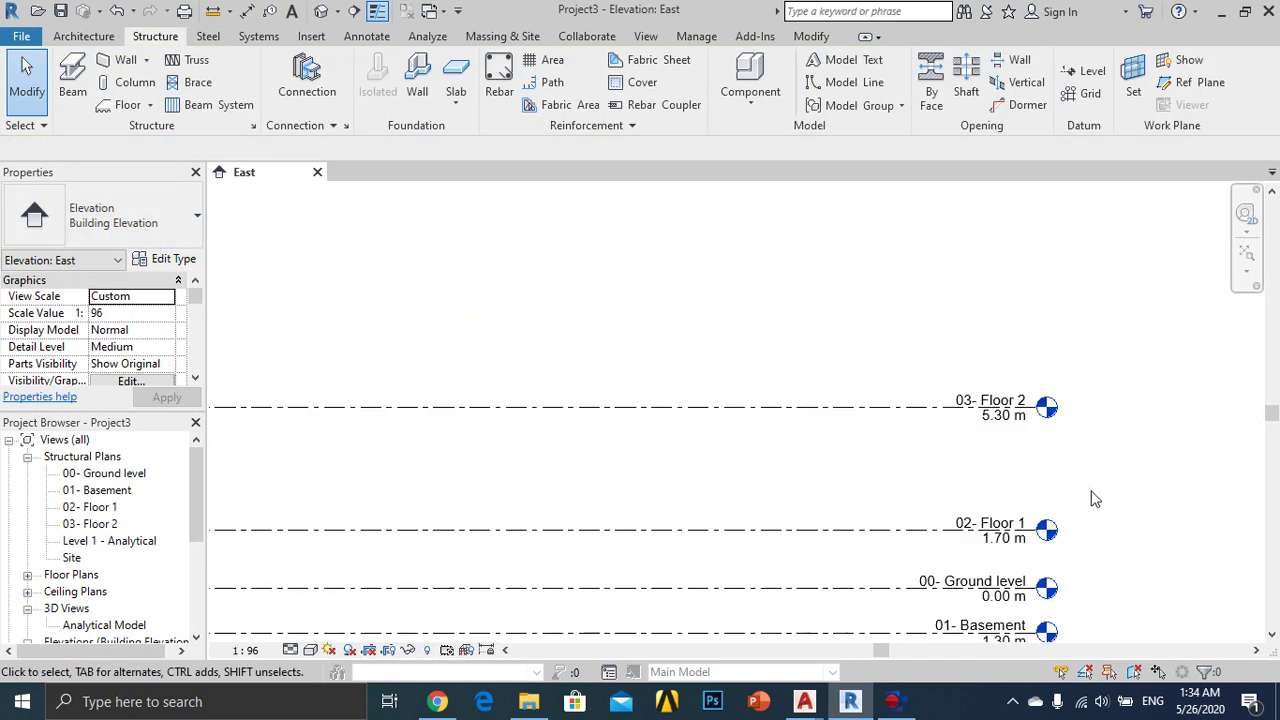
scroll(1095, 499, "down", 2)
left_click(1085, 72)
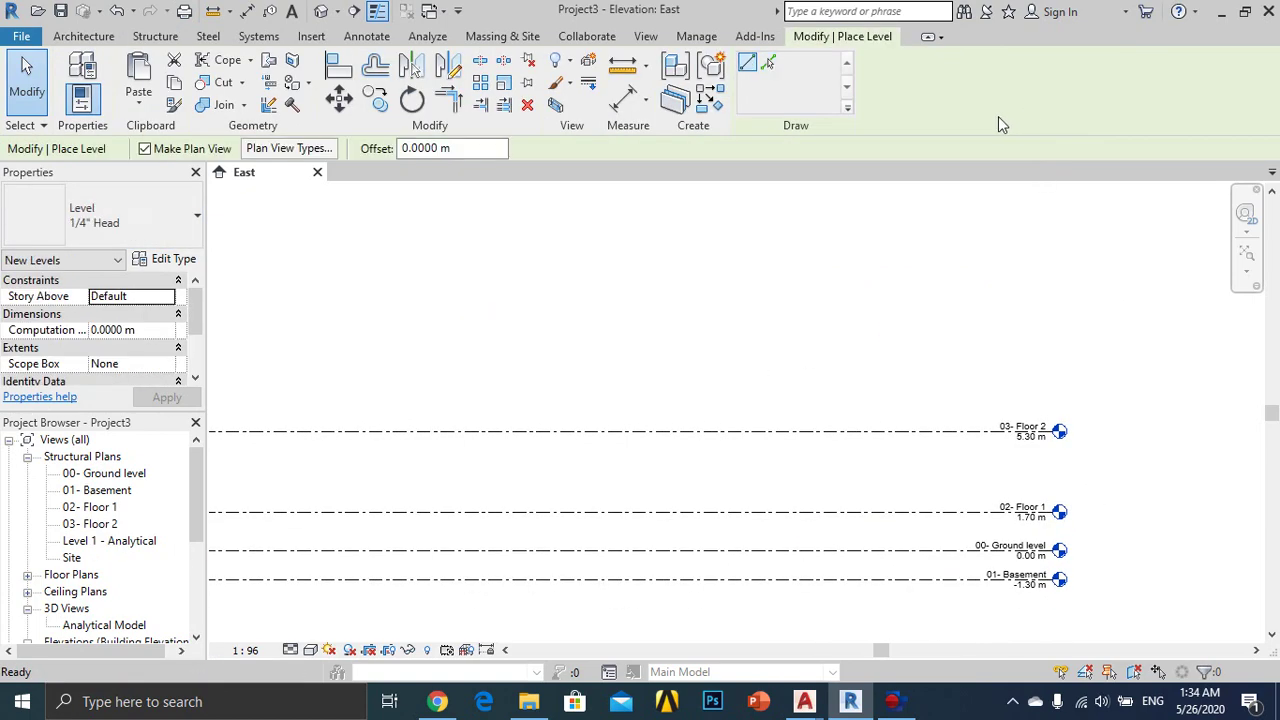
left_click(768, 62)
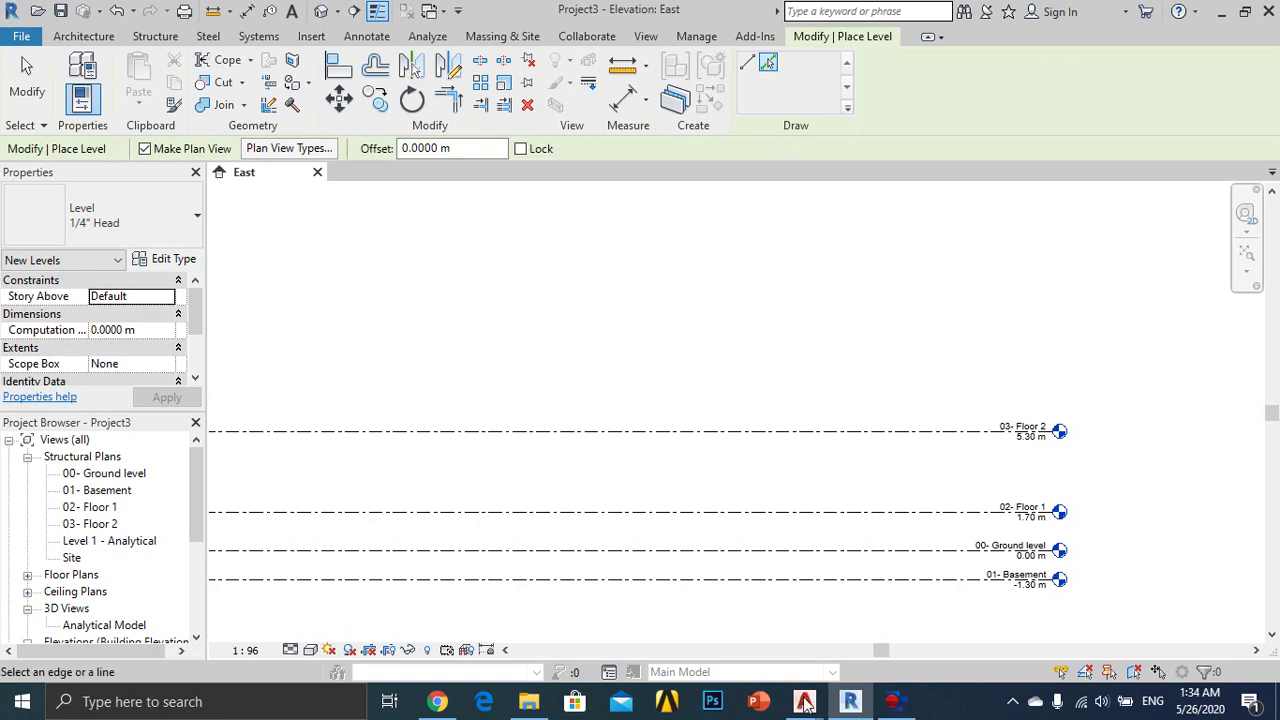
Step: Pan the AutoCAD section up to check floors 1 to 3, then minimize AutoCAD
mouse_move(804, 702)
left_click(870, 638)
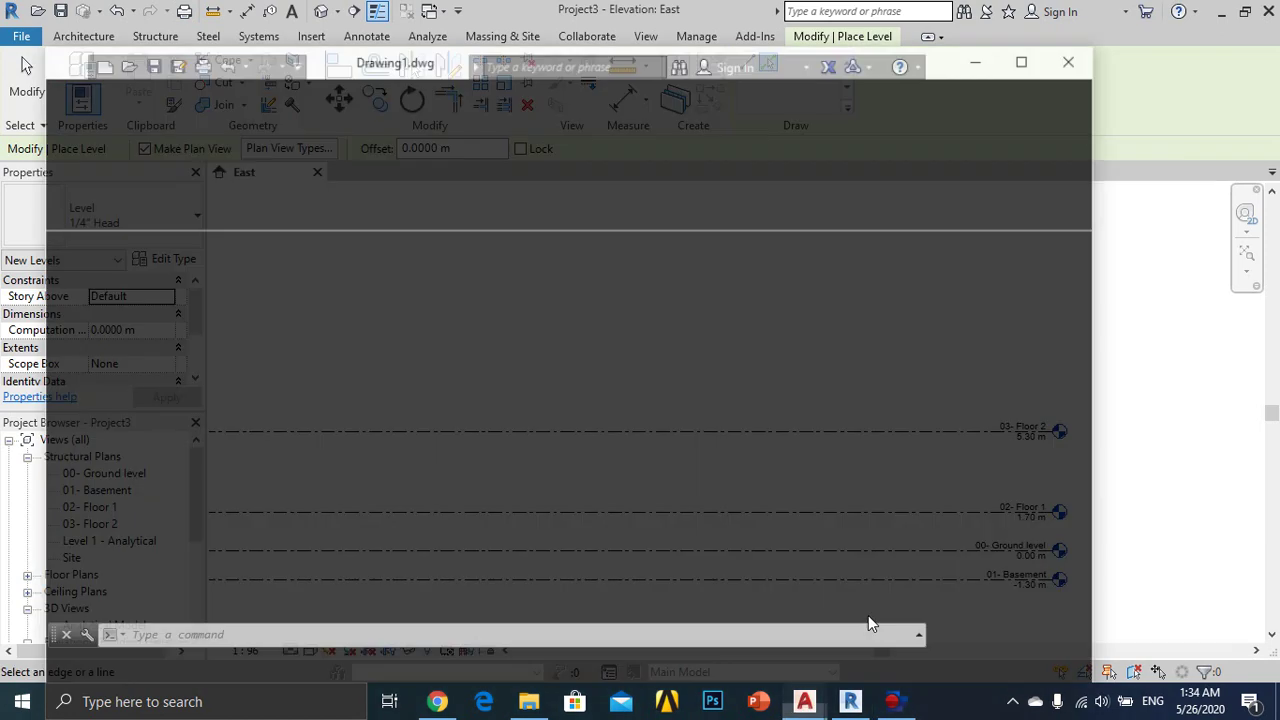
middle_click_drag(624, 394, 630, 438)
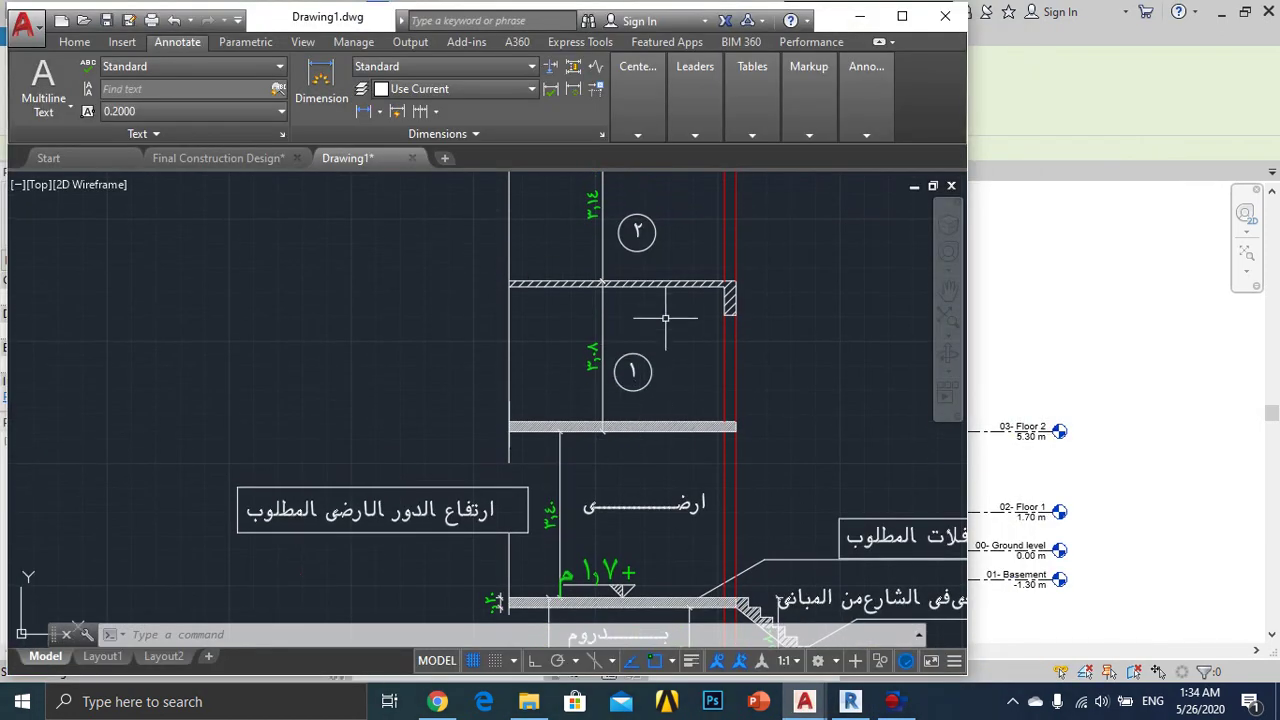
middle_click_drag(609, 361, 629, 540)
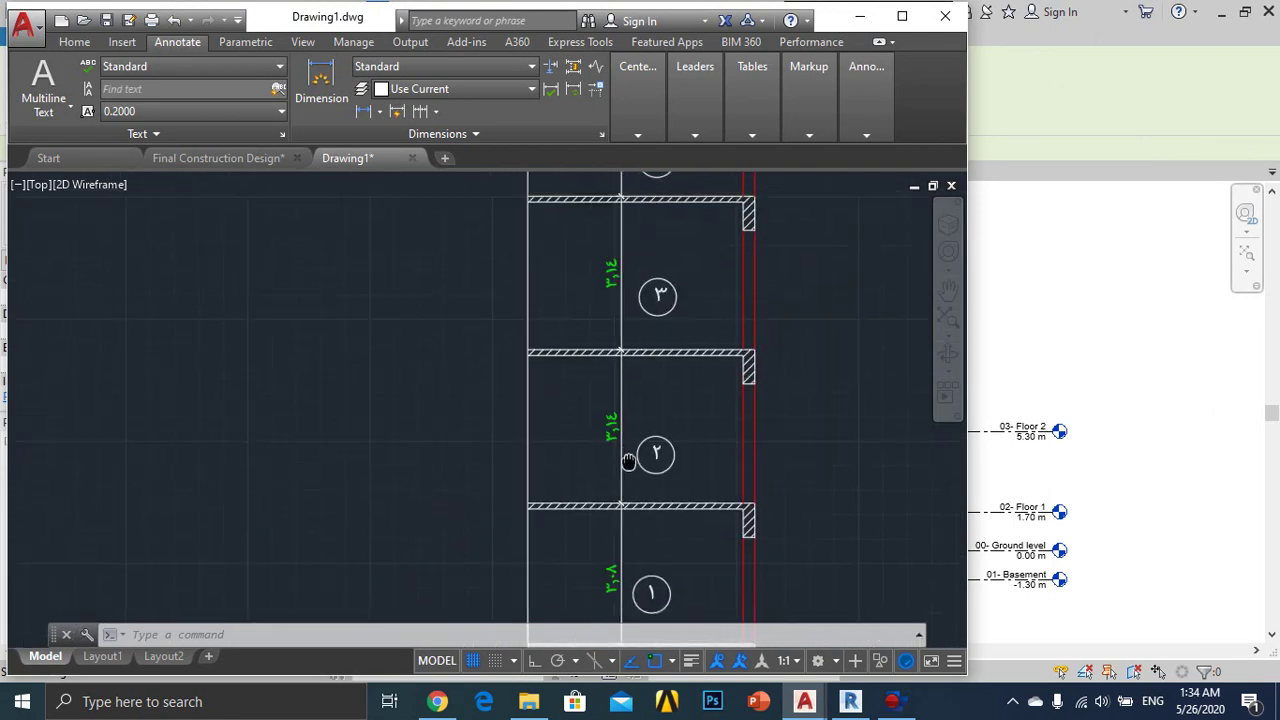
left_click(860, 16)
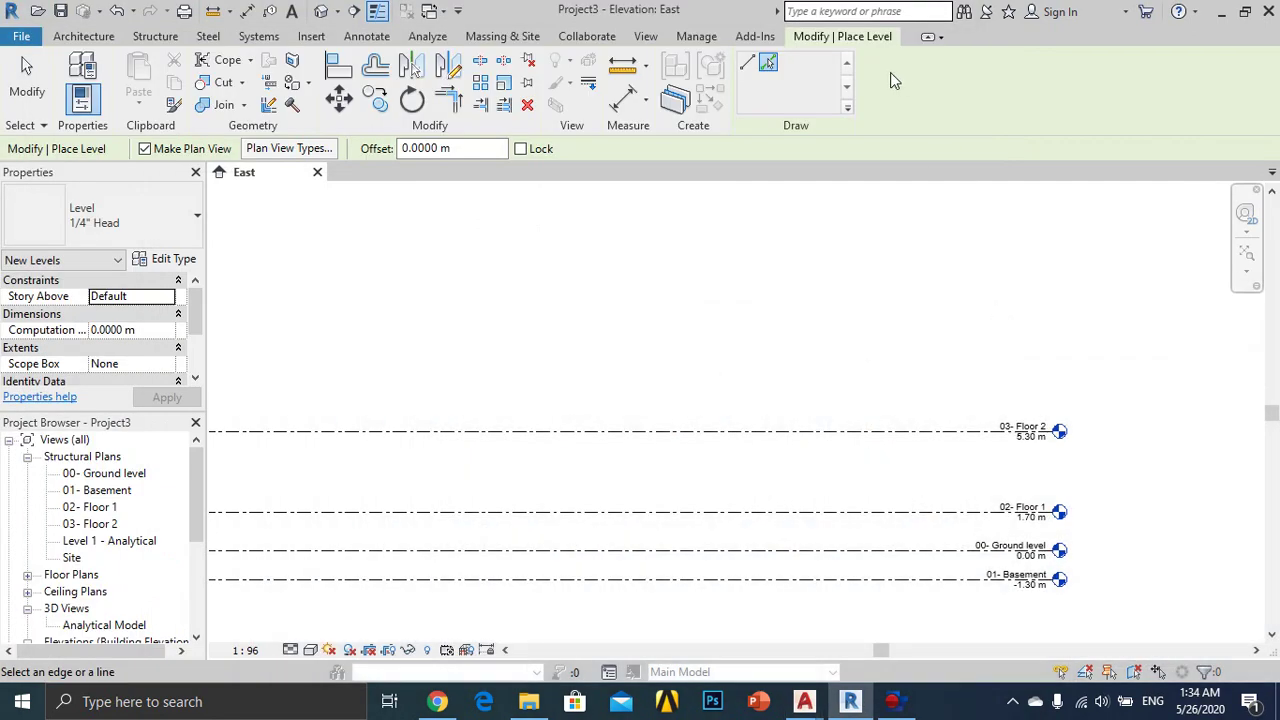
left_click_drag(448, 148, 381, 150)
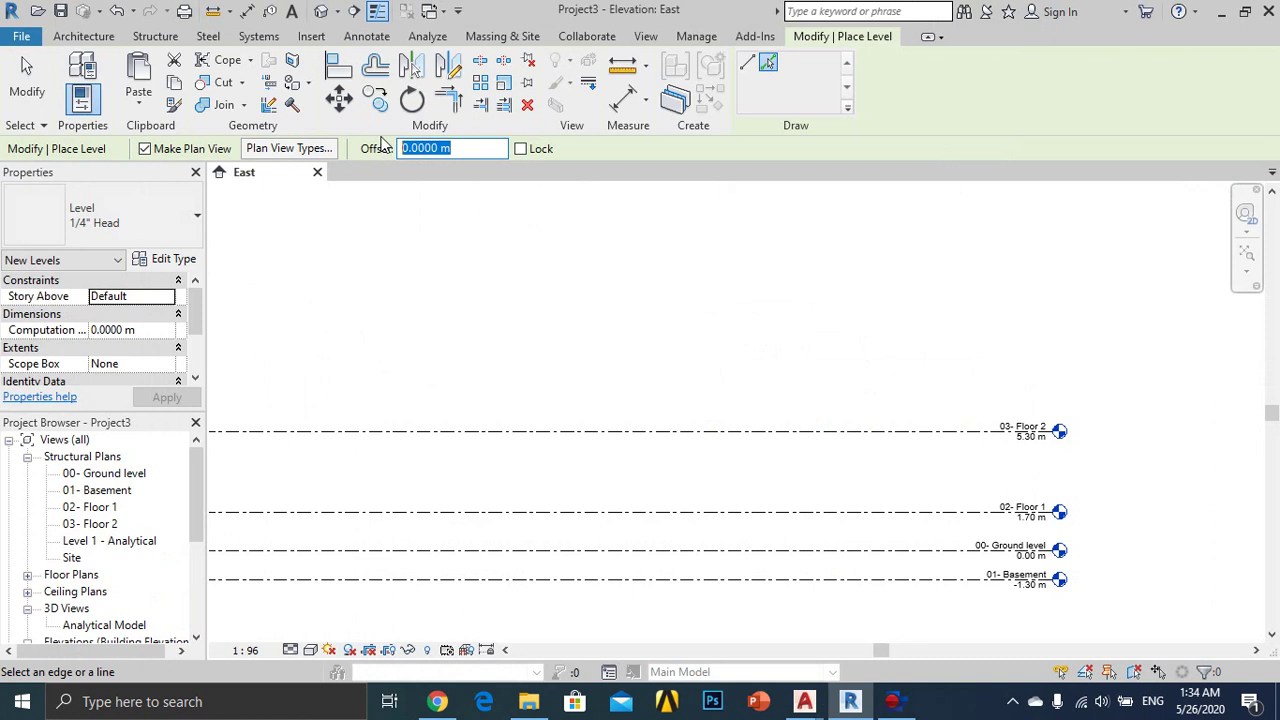
type("3.")
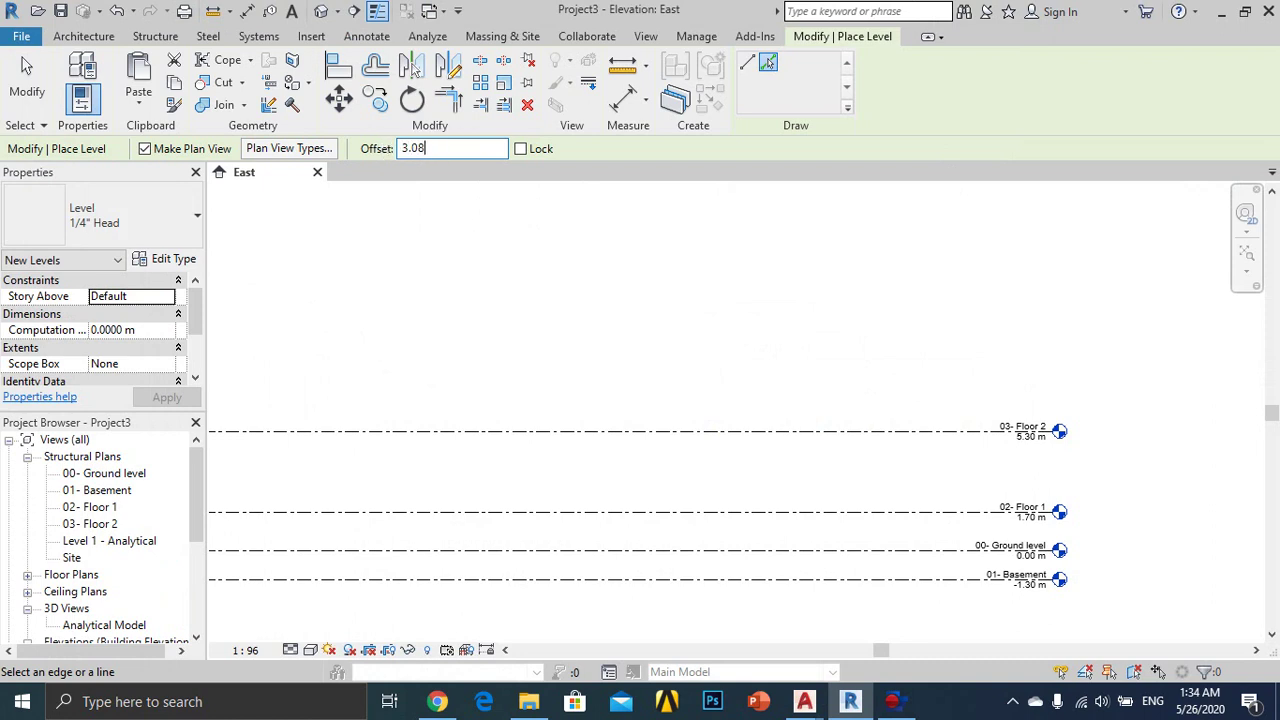
left_click(872, 431)
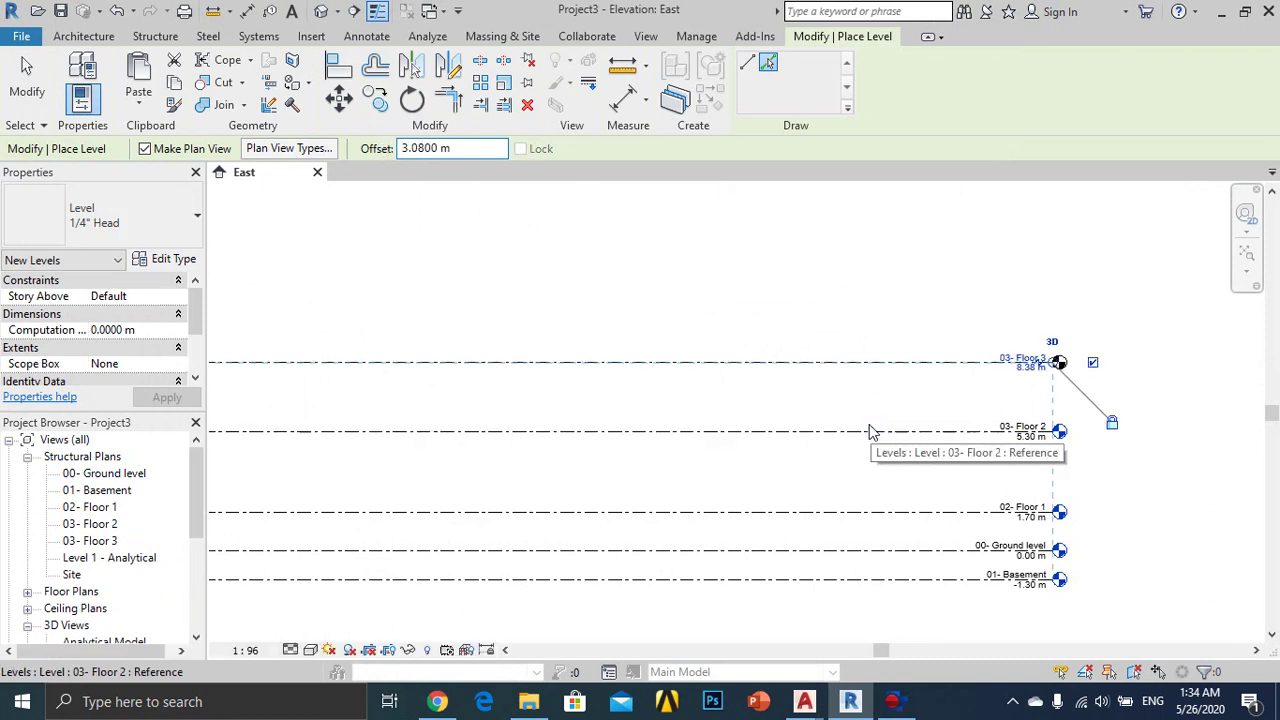
left_click(427, 148)
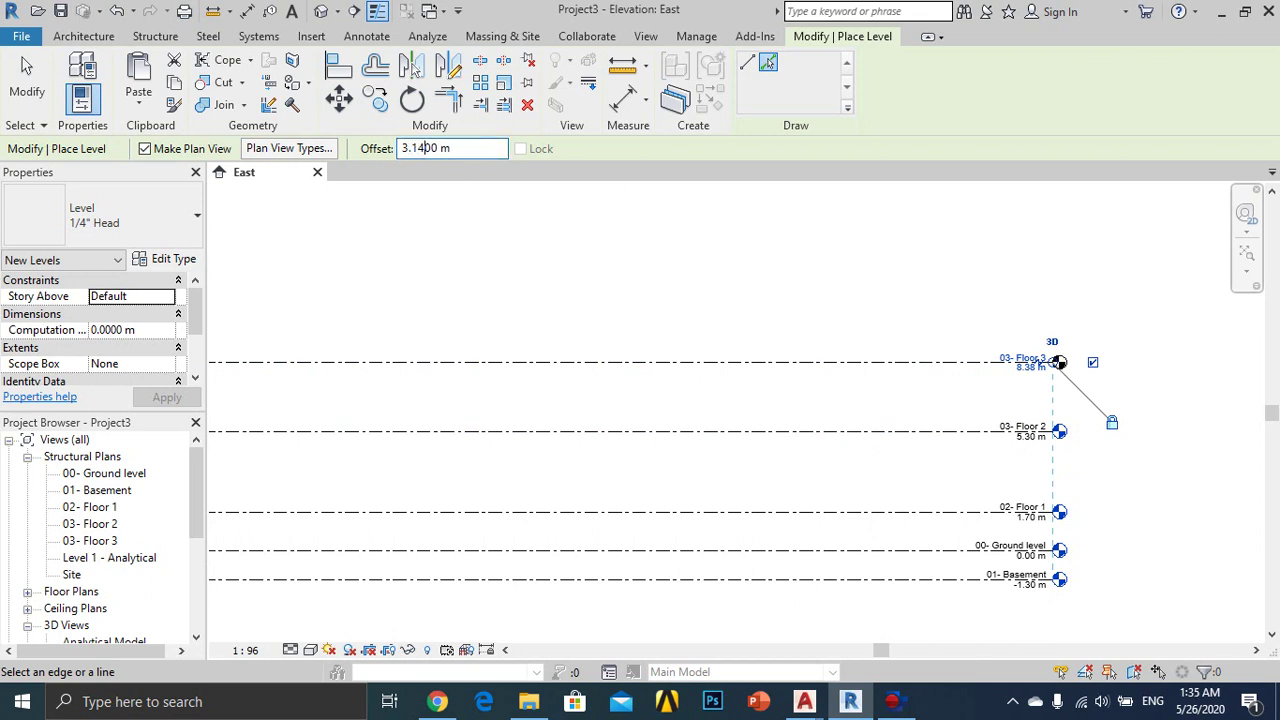
type("14")
left_click(907, 362)
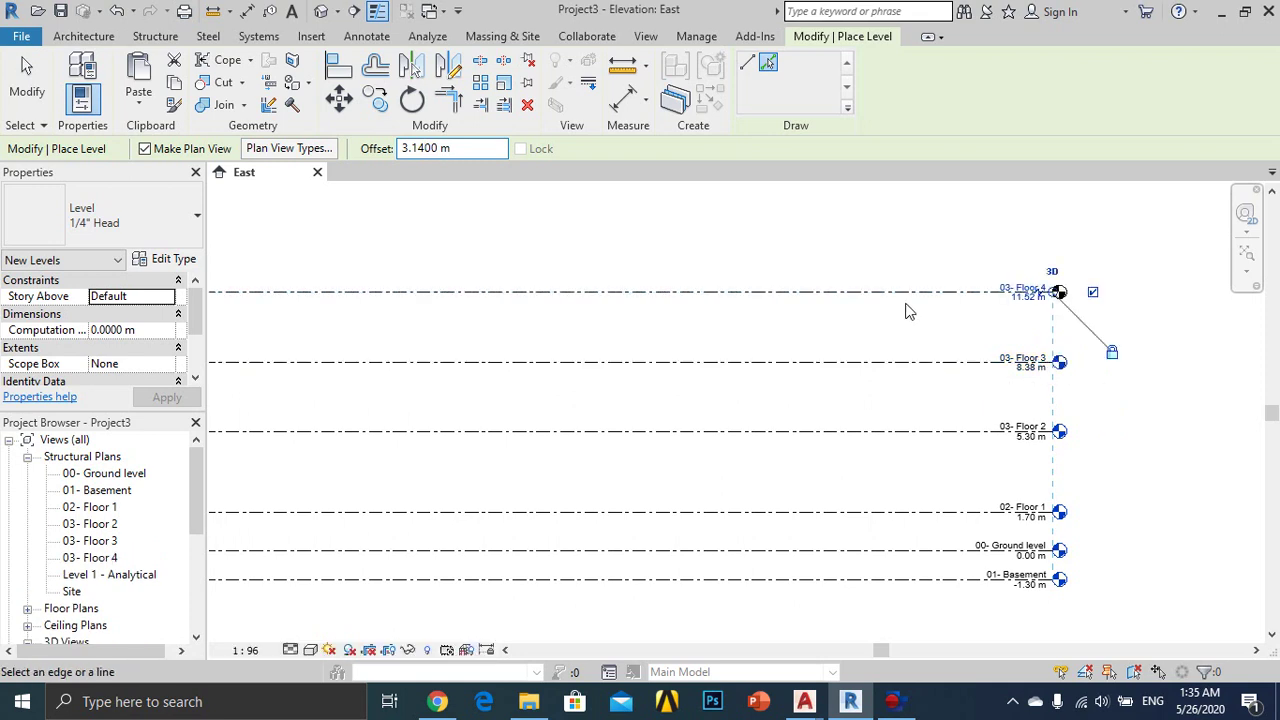
left_click(910, 292)
key("Escape")
key("Escape")
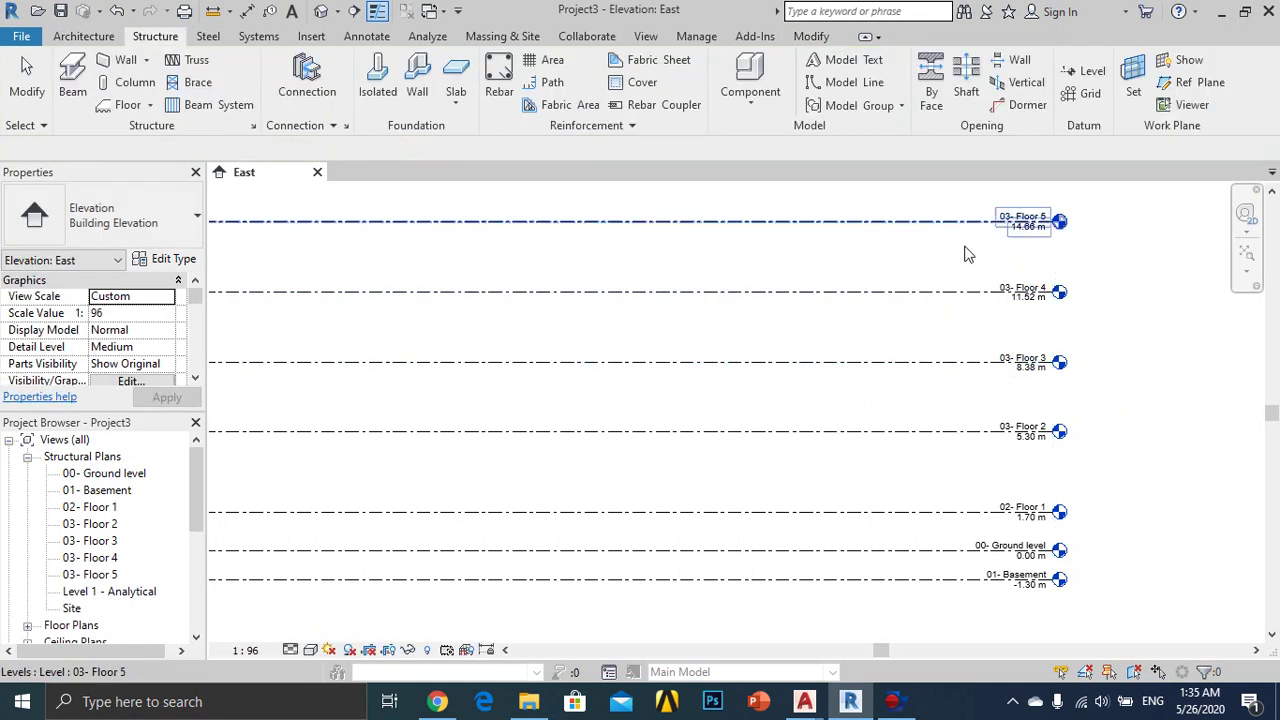
scroll(1030, 225, "up", 1)
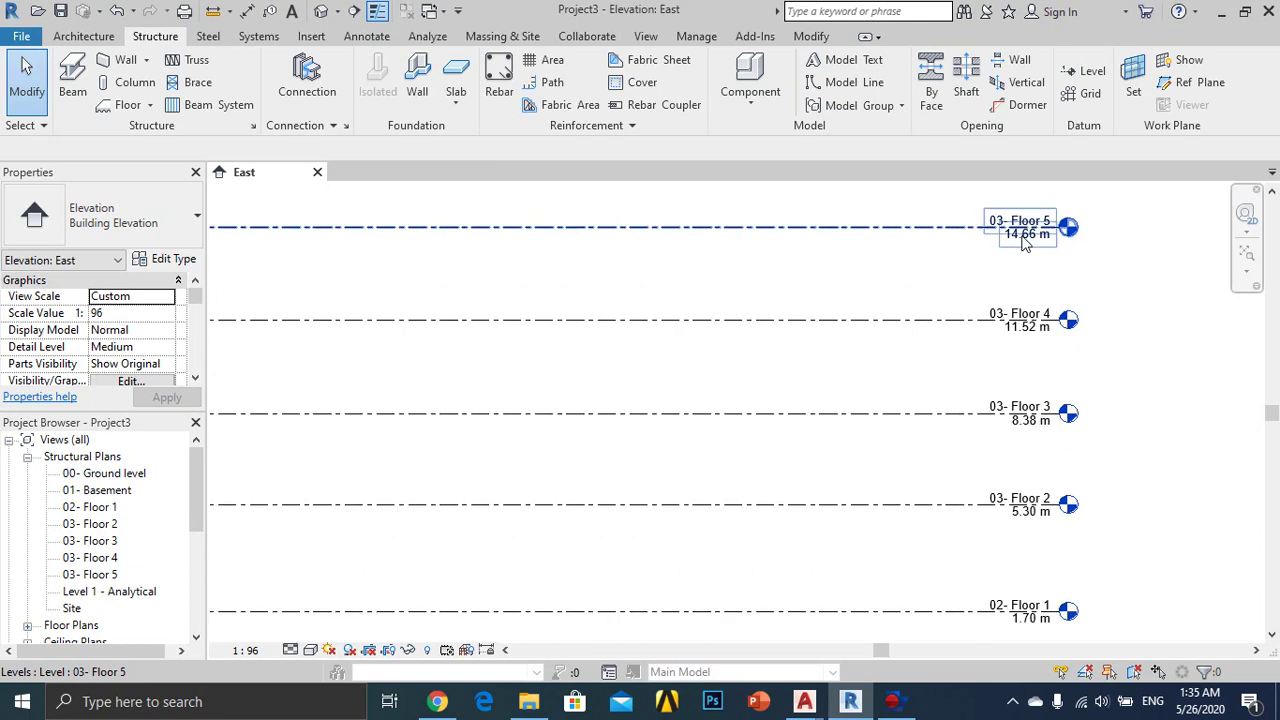
scroll(1040, 305, "down", 1)
scroll(1030, 340, "down", 1)
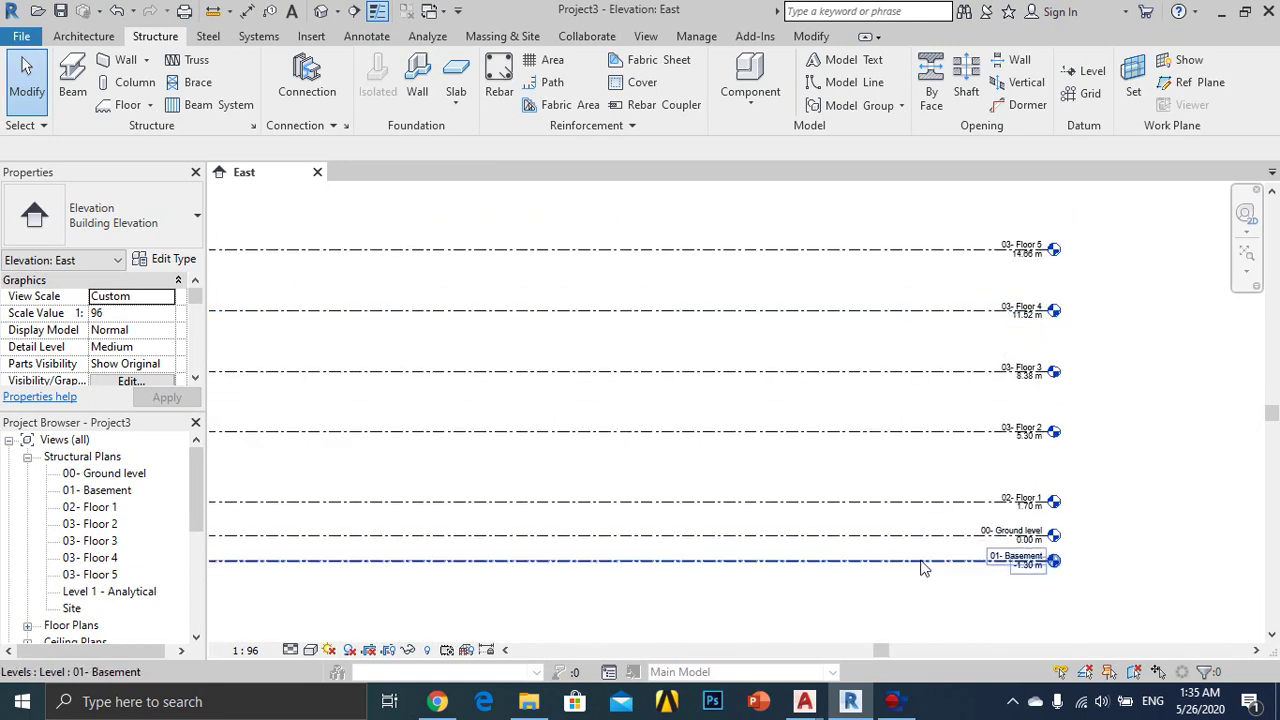
middle_click_drag(925, 566, 965, 533)
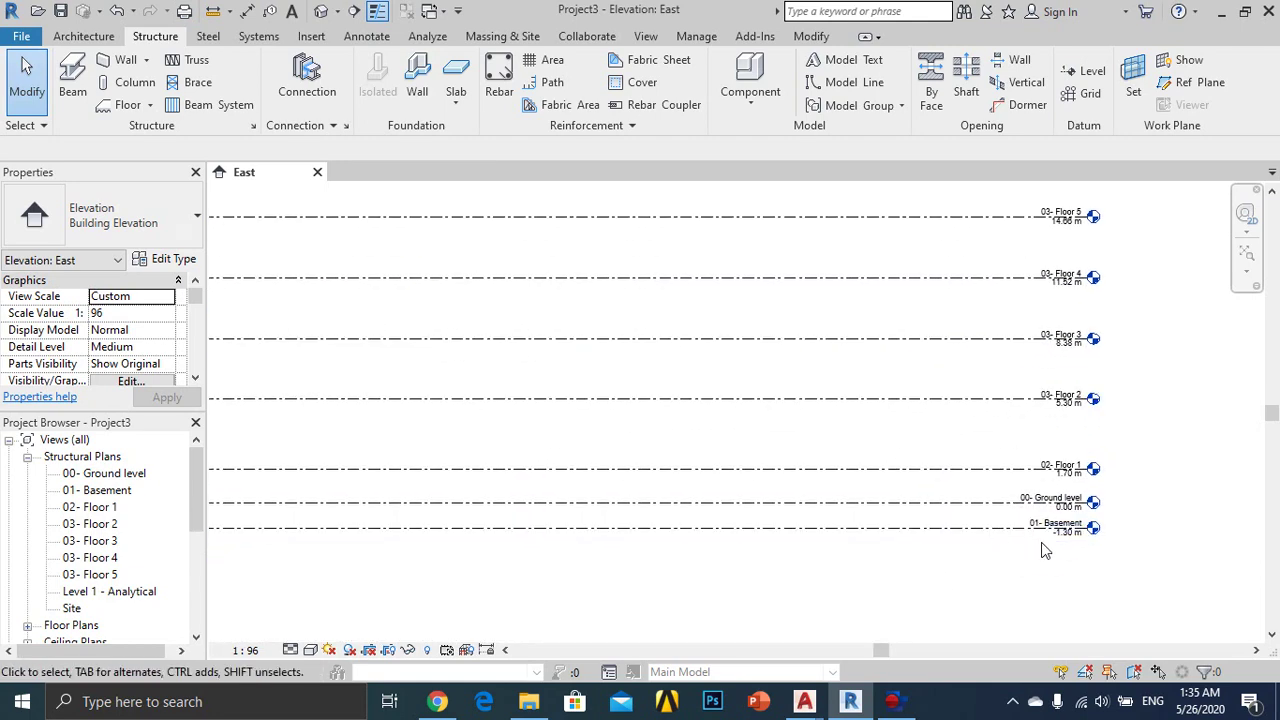
scroll(1043, 550, "up", 1)
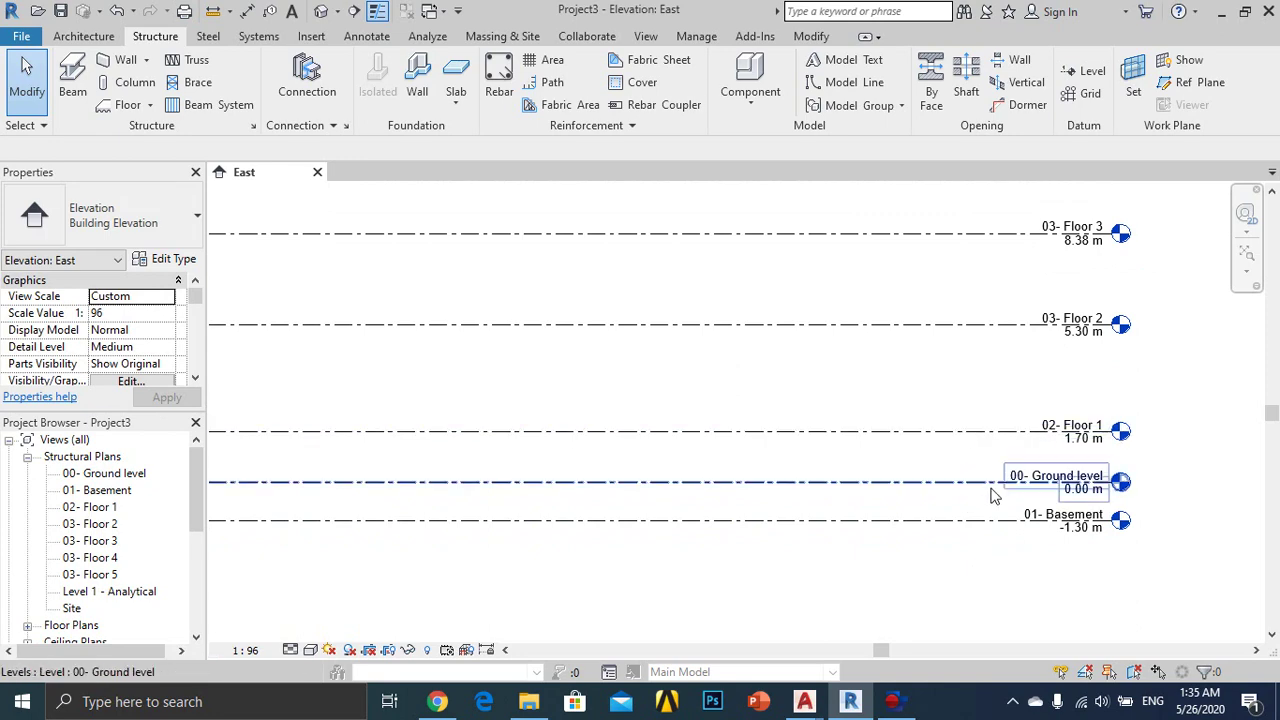
scroll(971, 488, "down", 2)
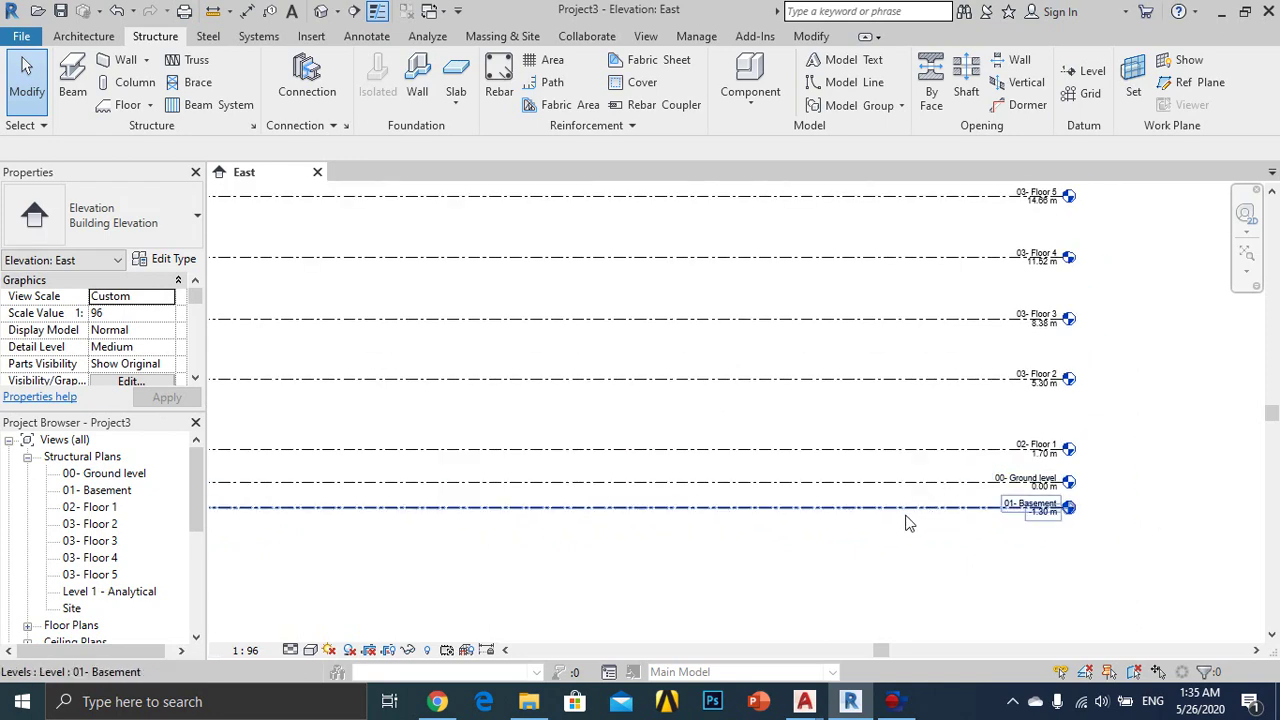
middle_click_drag(906, 520, 973, 499)
scroll(1040, 500, "up", 1)
scroll(1070, 510, "up", 1)
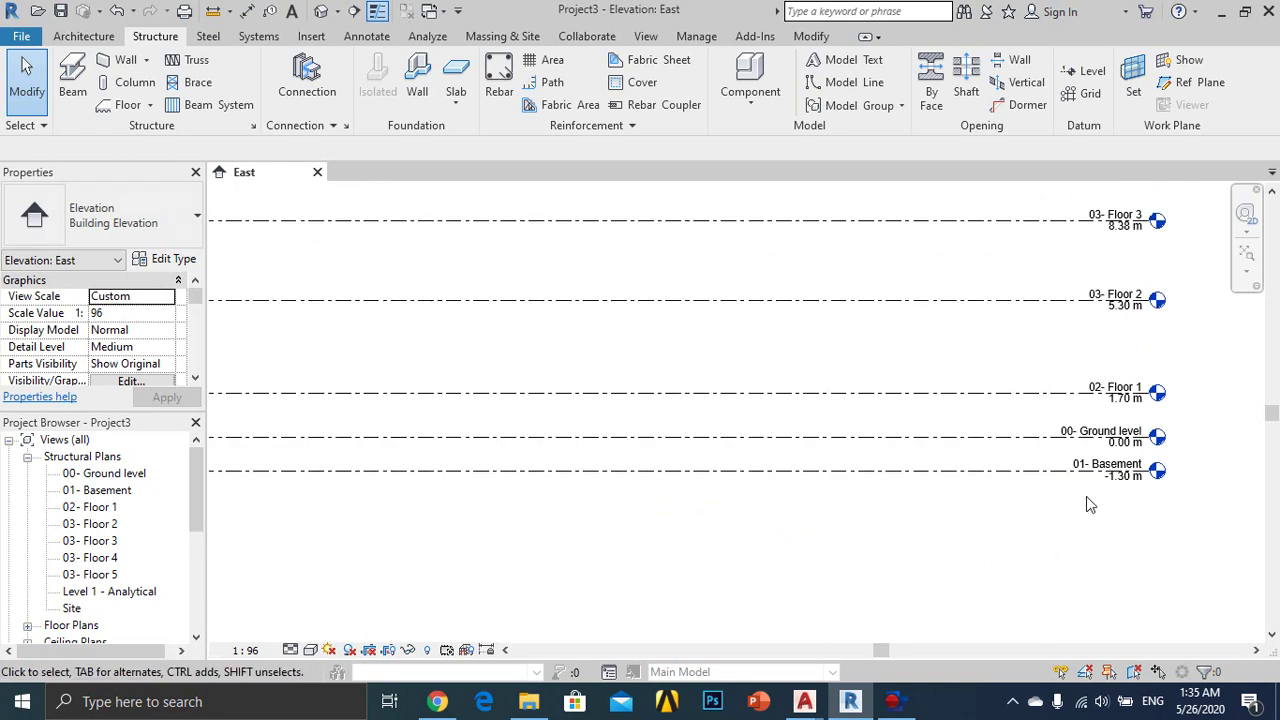
scroll(1095, 496, "up", 1)
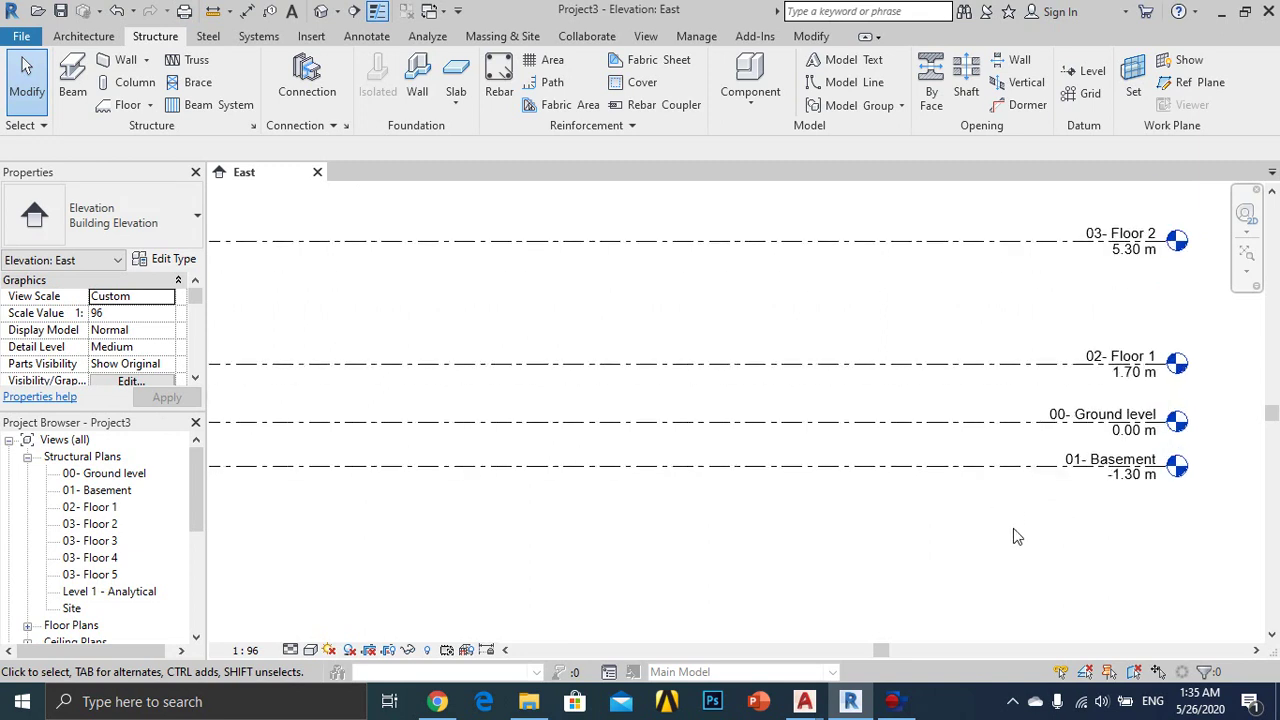
Step: Add a level 0.6 m below 01- Basement using Pick Lines
left_click(1072, 76)
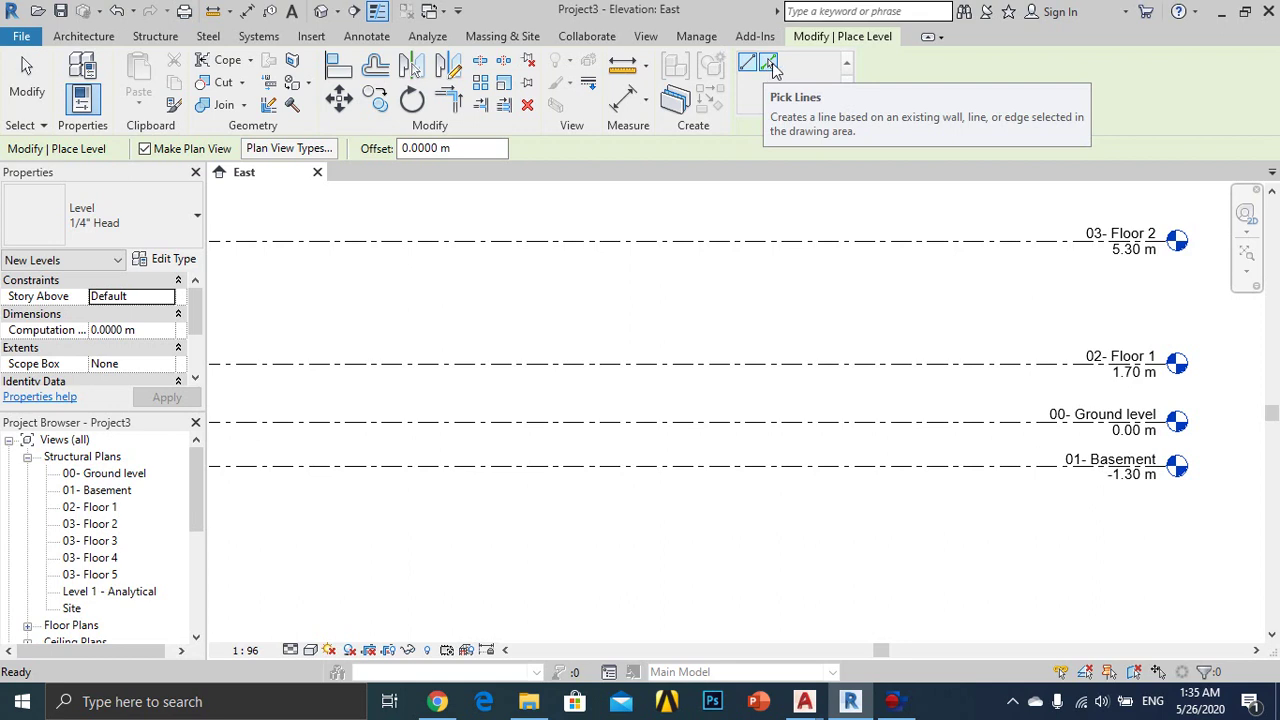
left_click(772, 63)
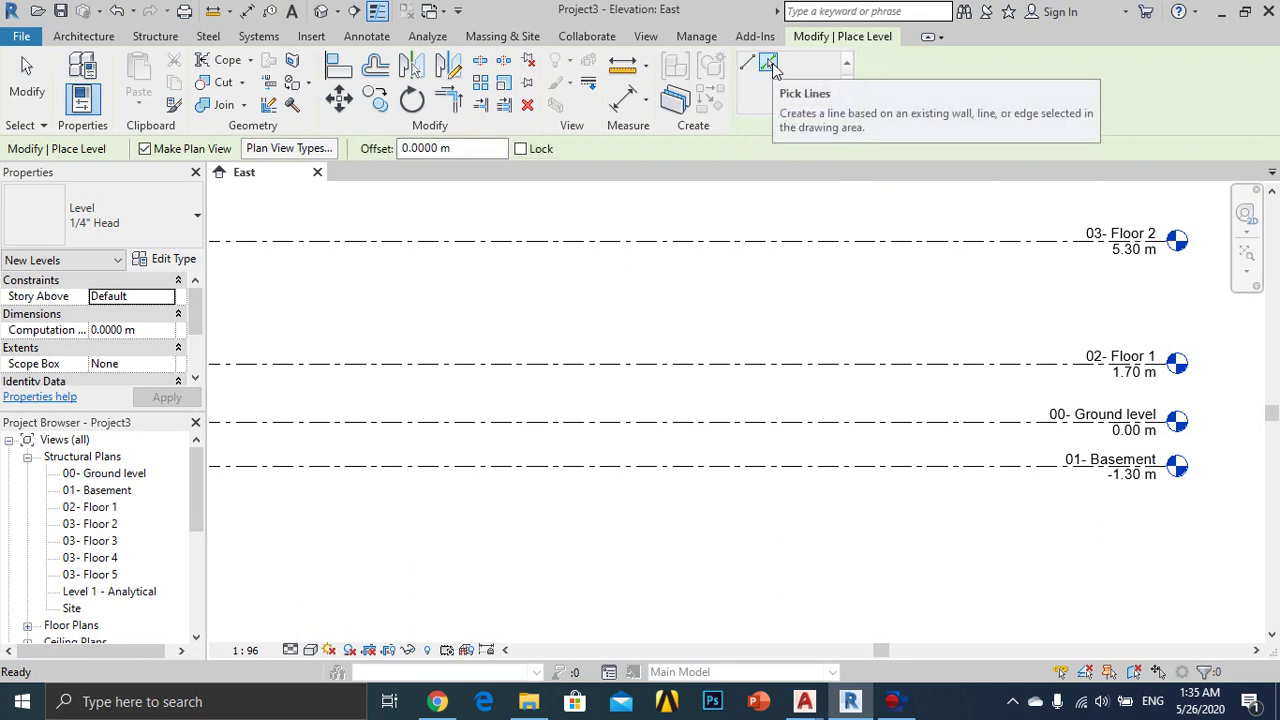
left_click_drag(486, 150, 398, 158)
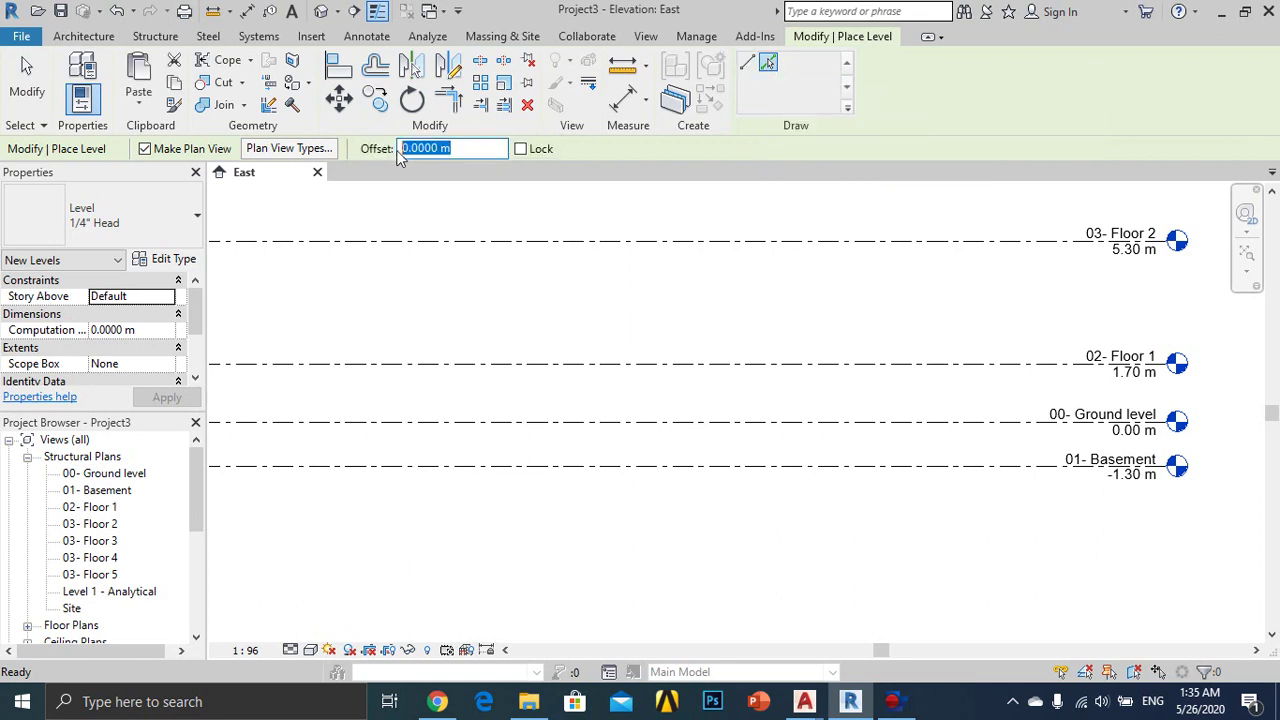
type("0.6")
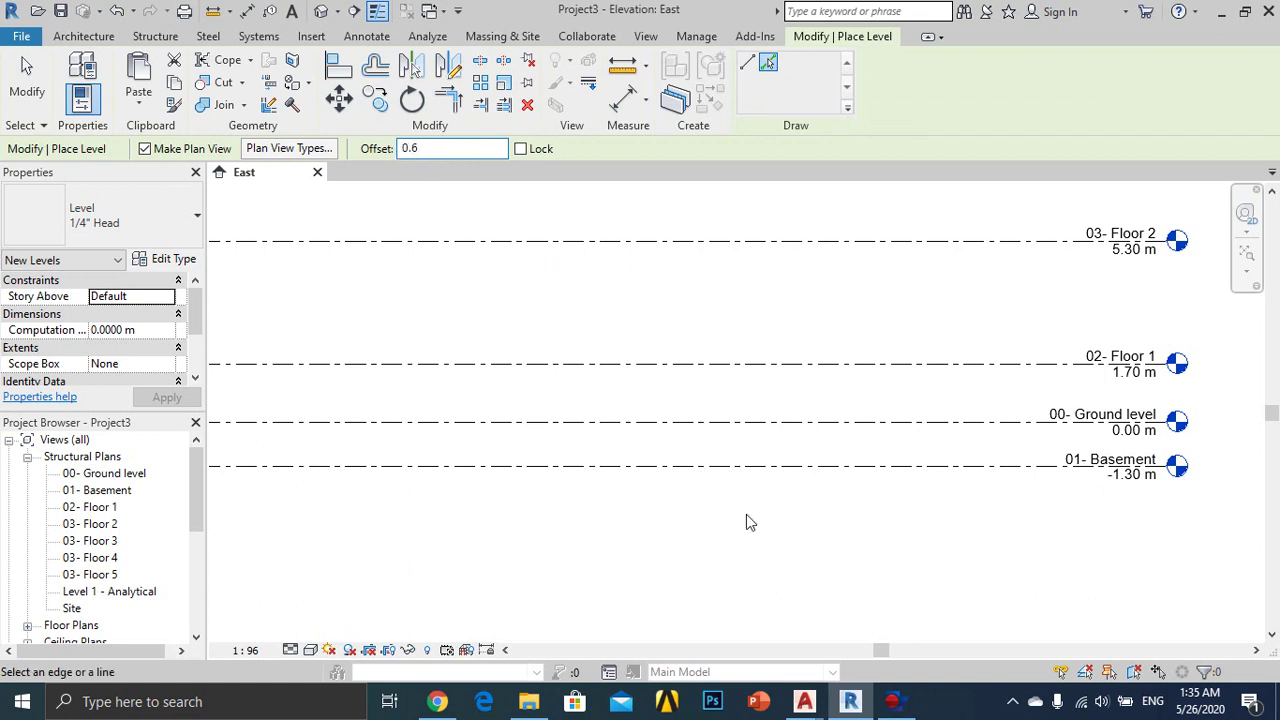
key("Return")
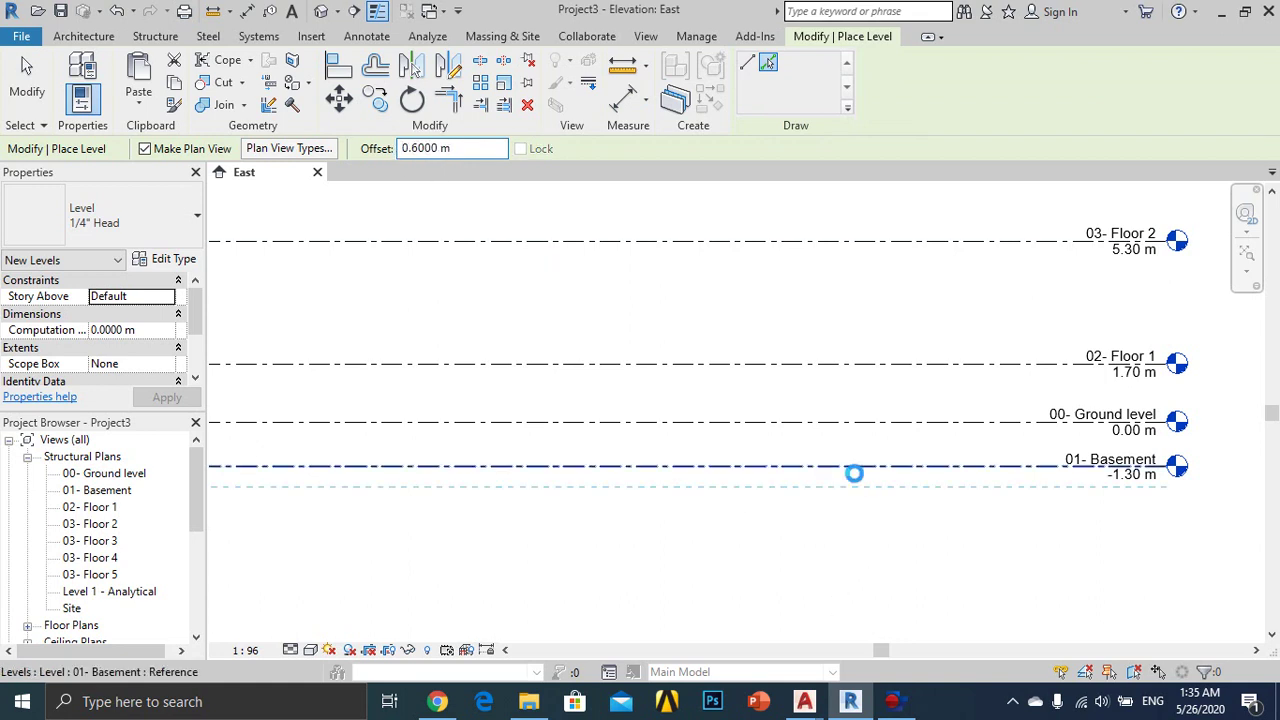
left_click(854, 466)
Step: Add another level 0.3 m below 03- Floor 6 and finish placing levels
double_click(430, 148)
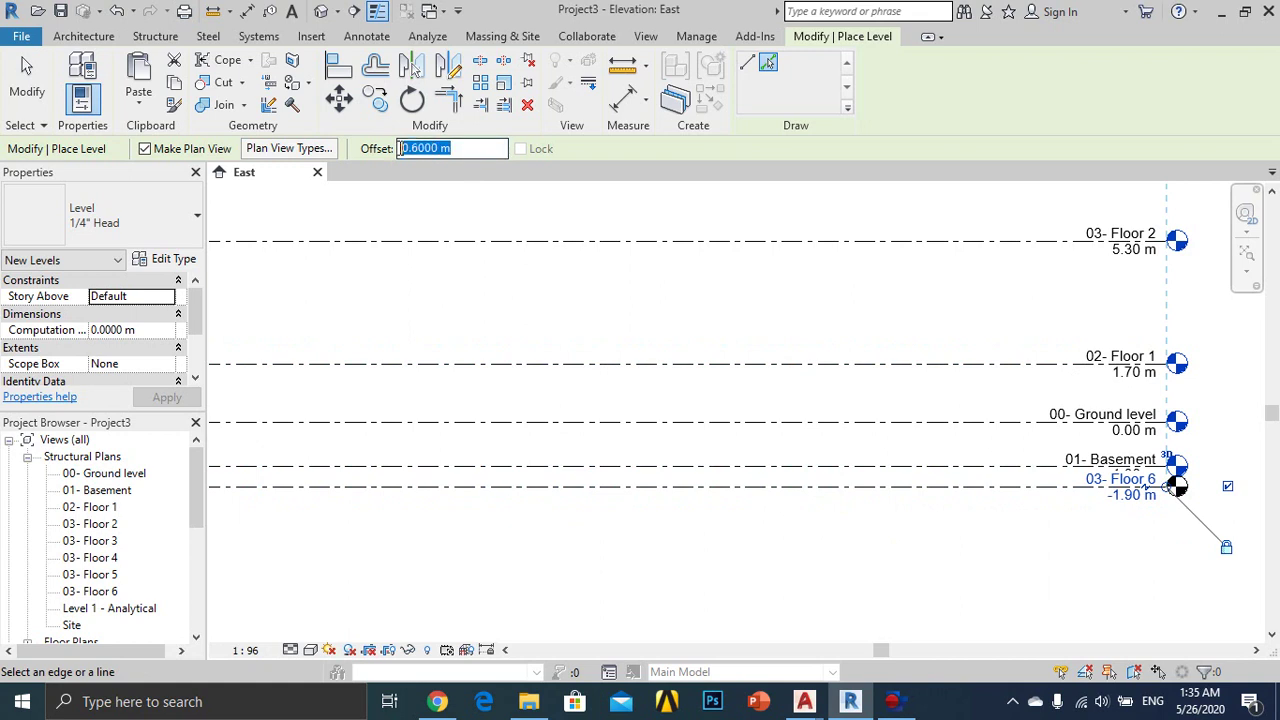
type("0.3")
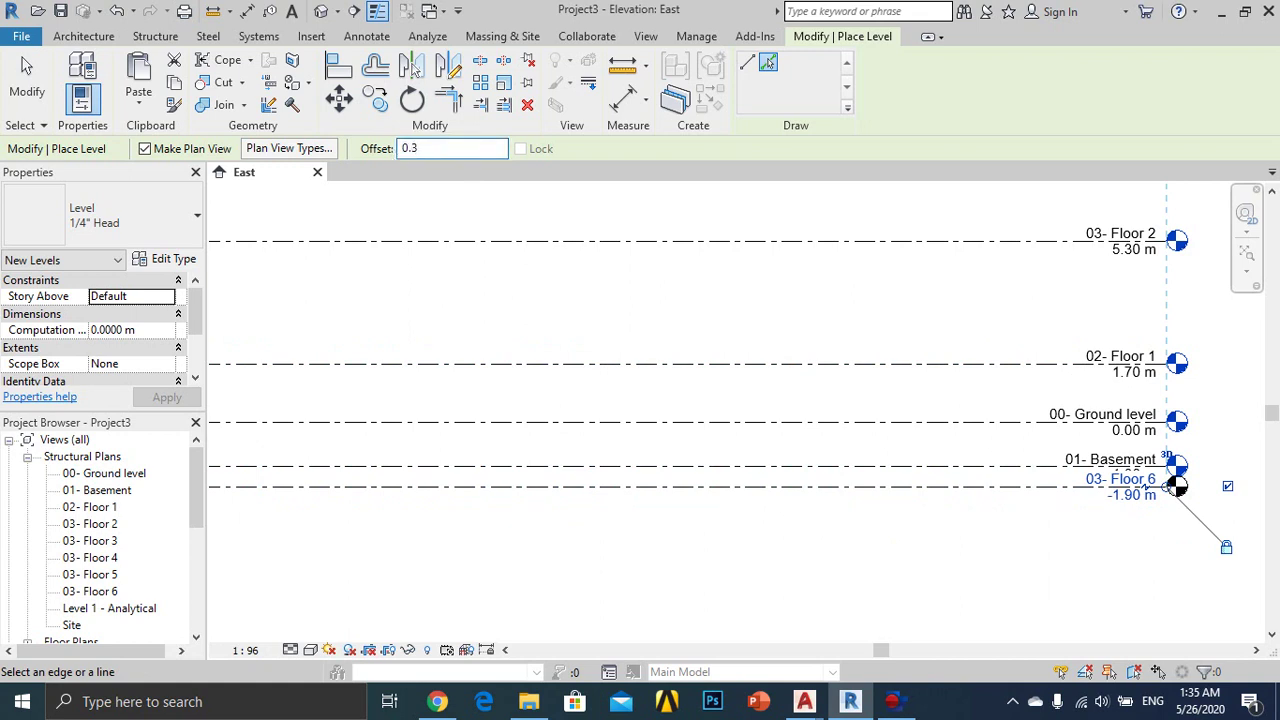
key("Return")
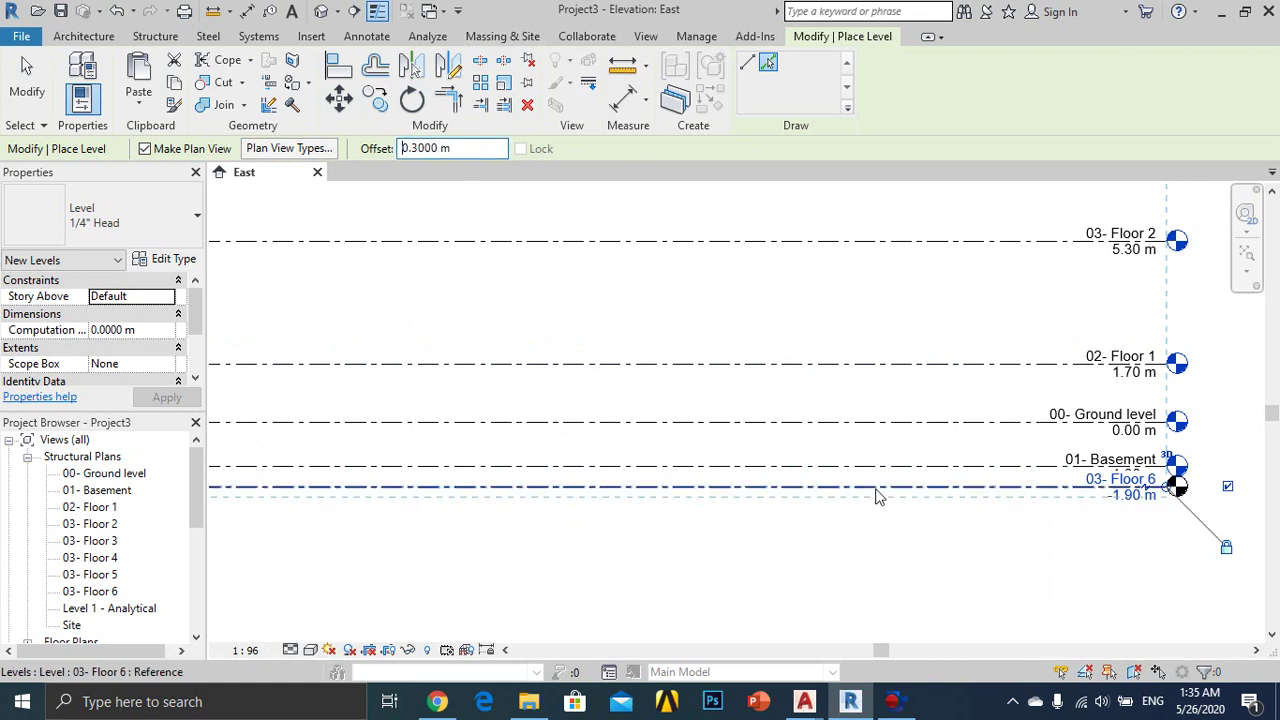
left_click(877, 495)
key("Escape")
key("Escape")
scroll(949, 525, "down", 1)
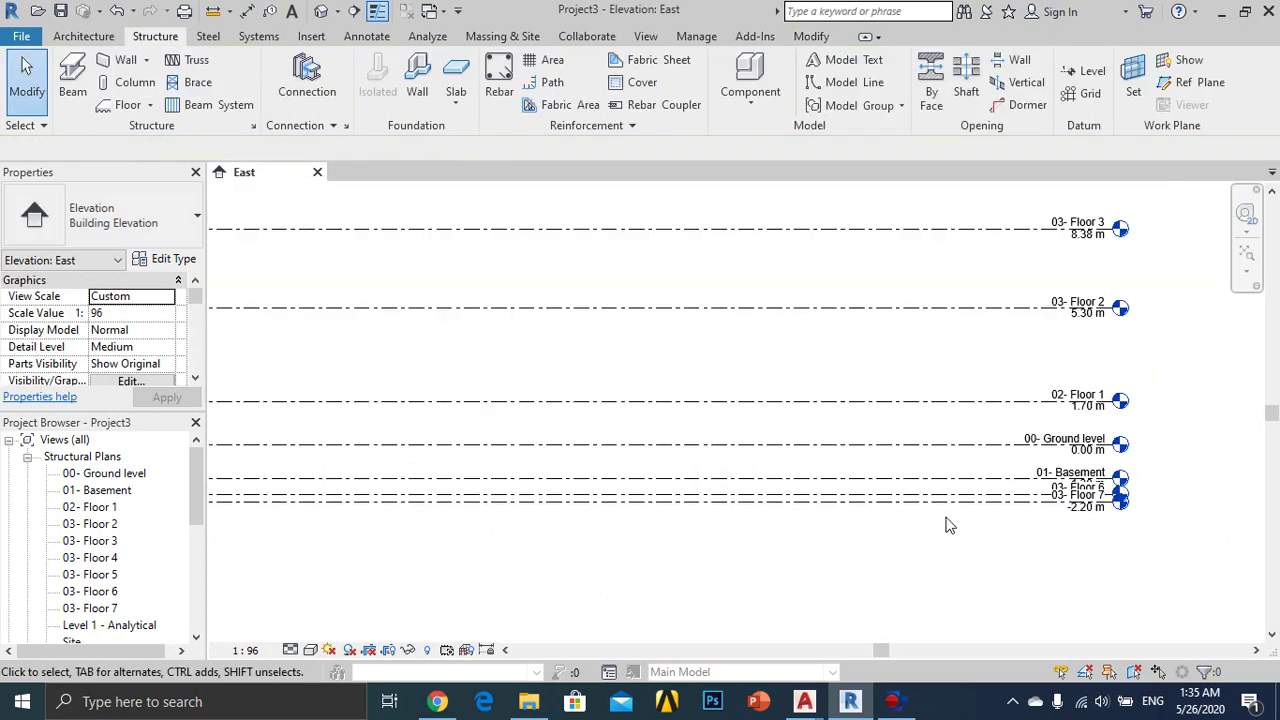
scroll(949, 525, "down", 1)
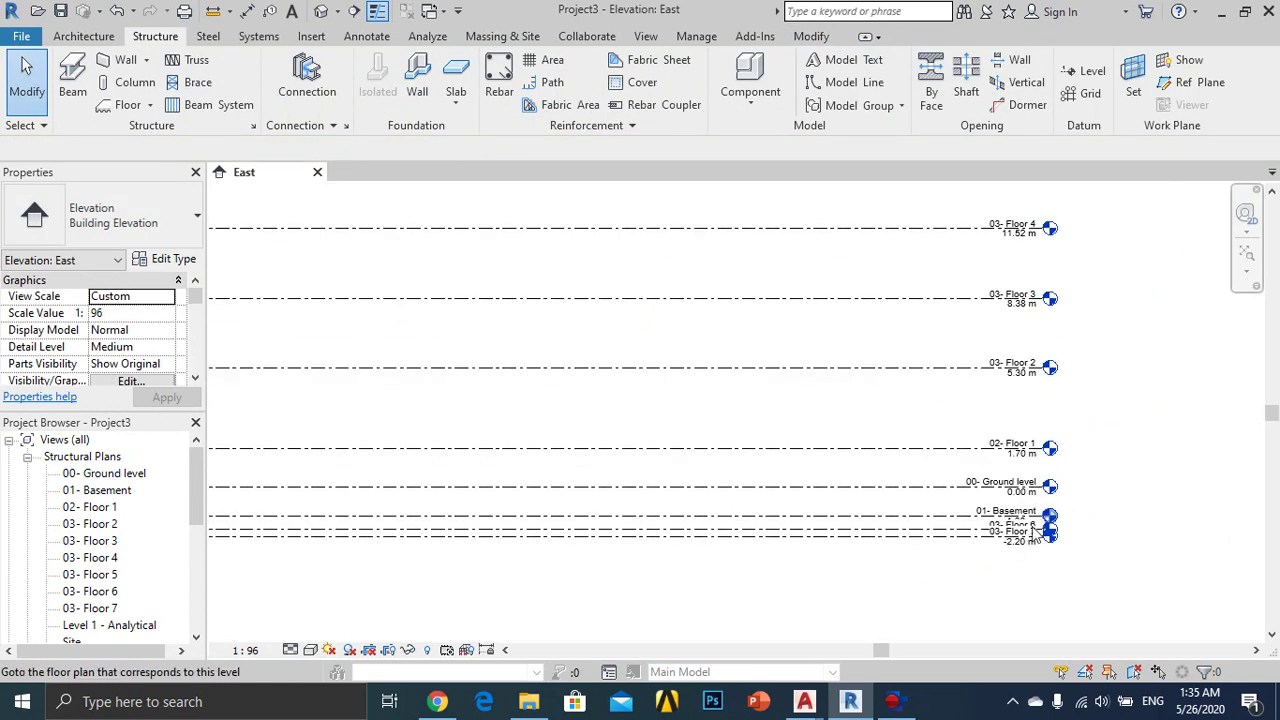
scroll(1037, 573, "up", 2)
scroll(977, 548, "up", 2)
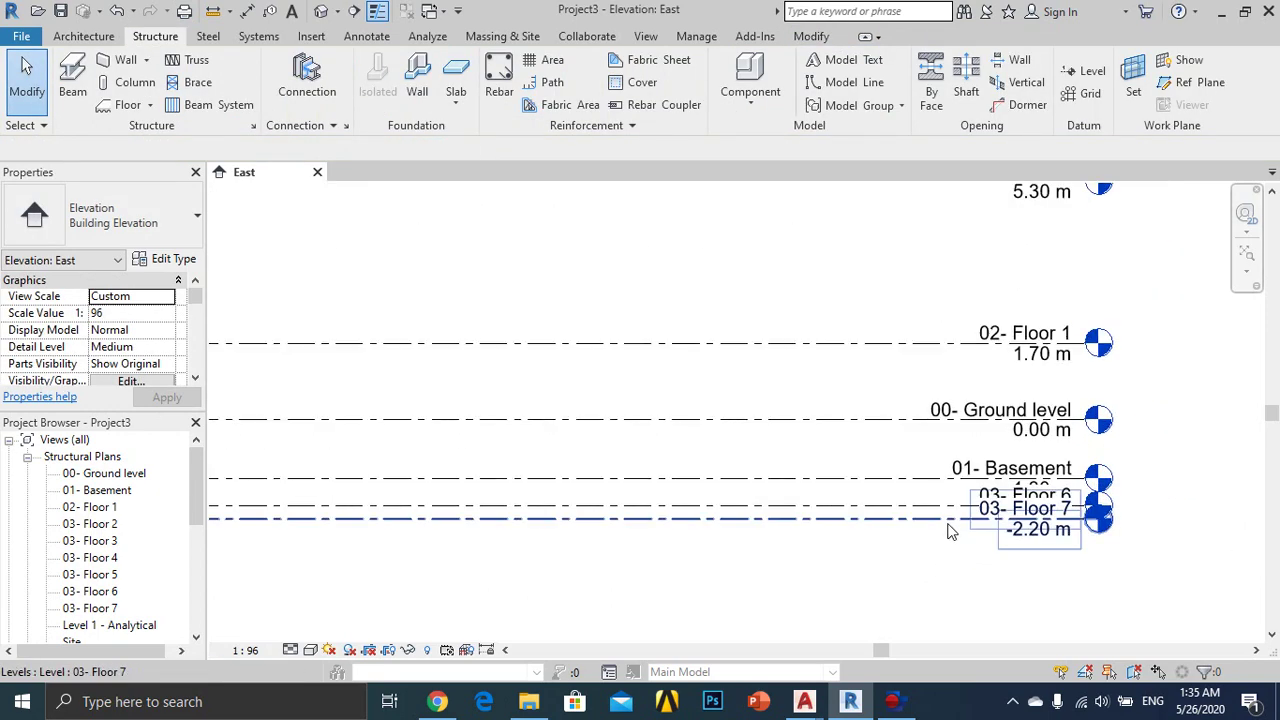
scroll(969, 527, "up", 1)
scroll(1000, 510, "up", 1)
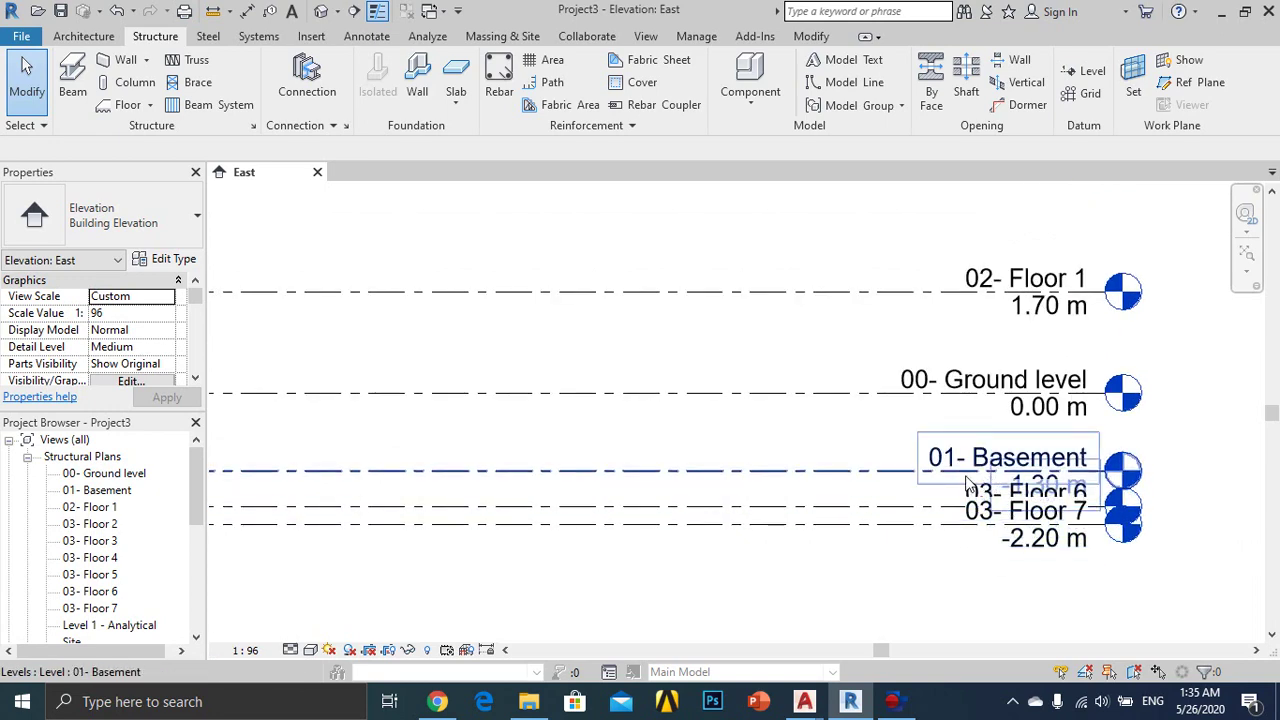
scroll(940, 470, "down", 2)
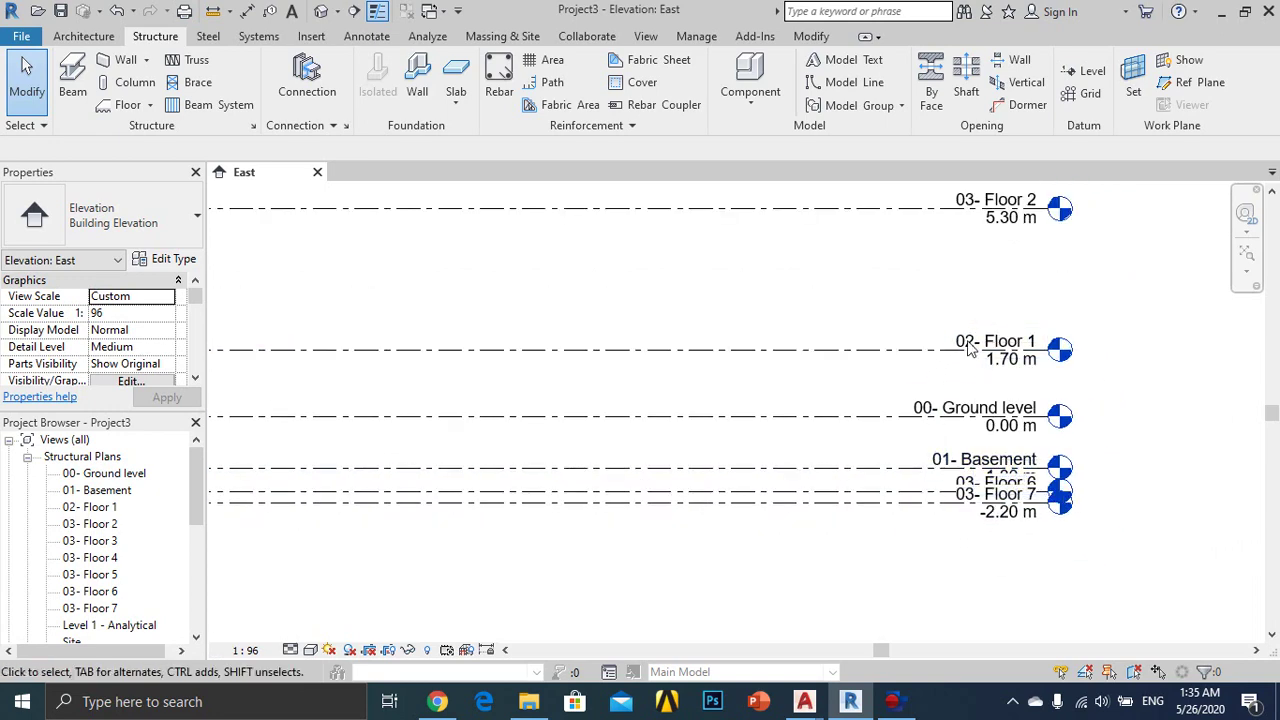
scroll(943, 465, "down", 1)
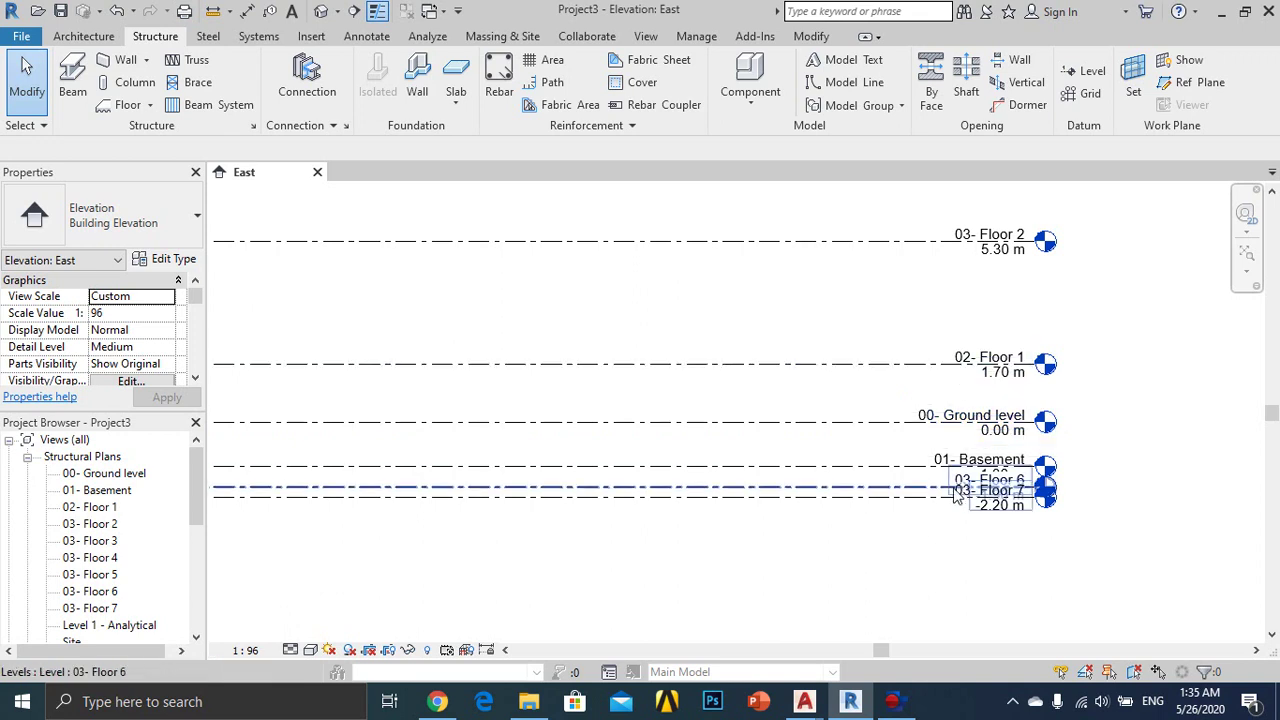
scroll(928, 483, "up", 2)
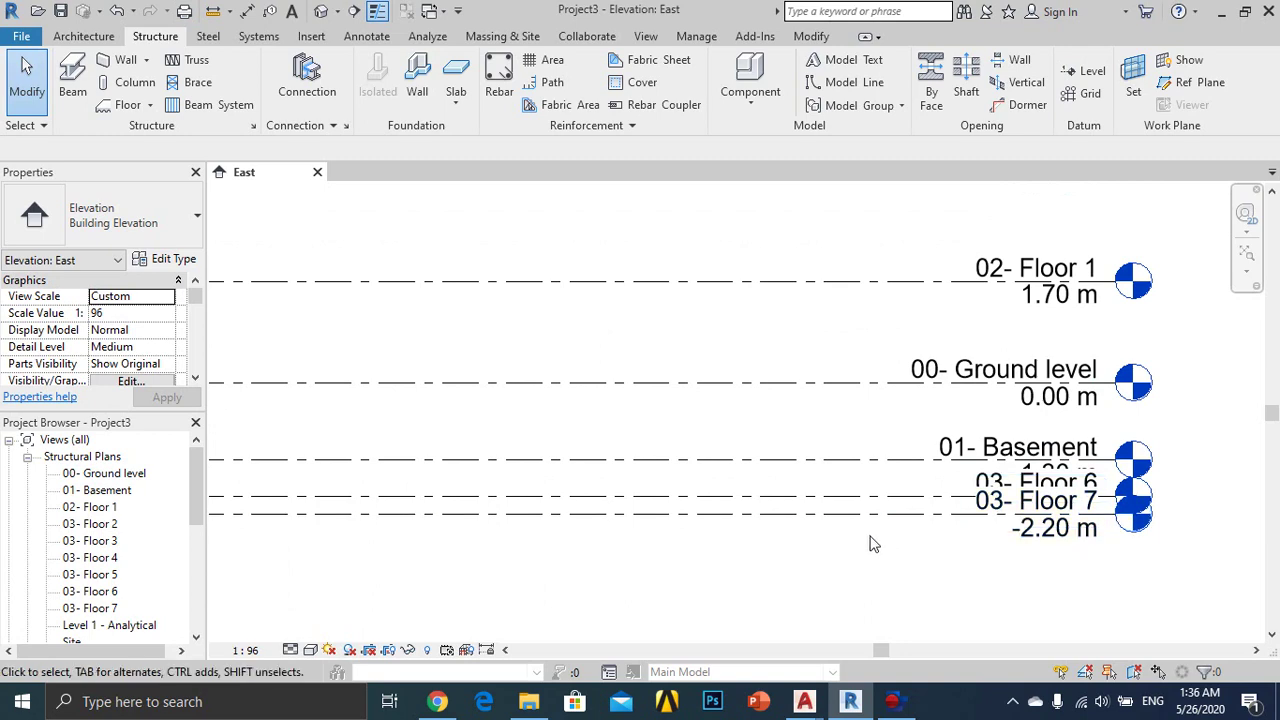
scroll(884, 523, "down", 2)
scroll(884, 523, "down", 1)
scroll(881, 453, "down", 1)
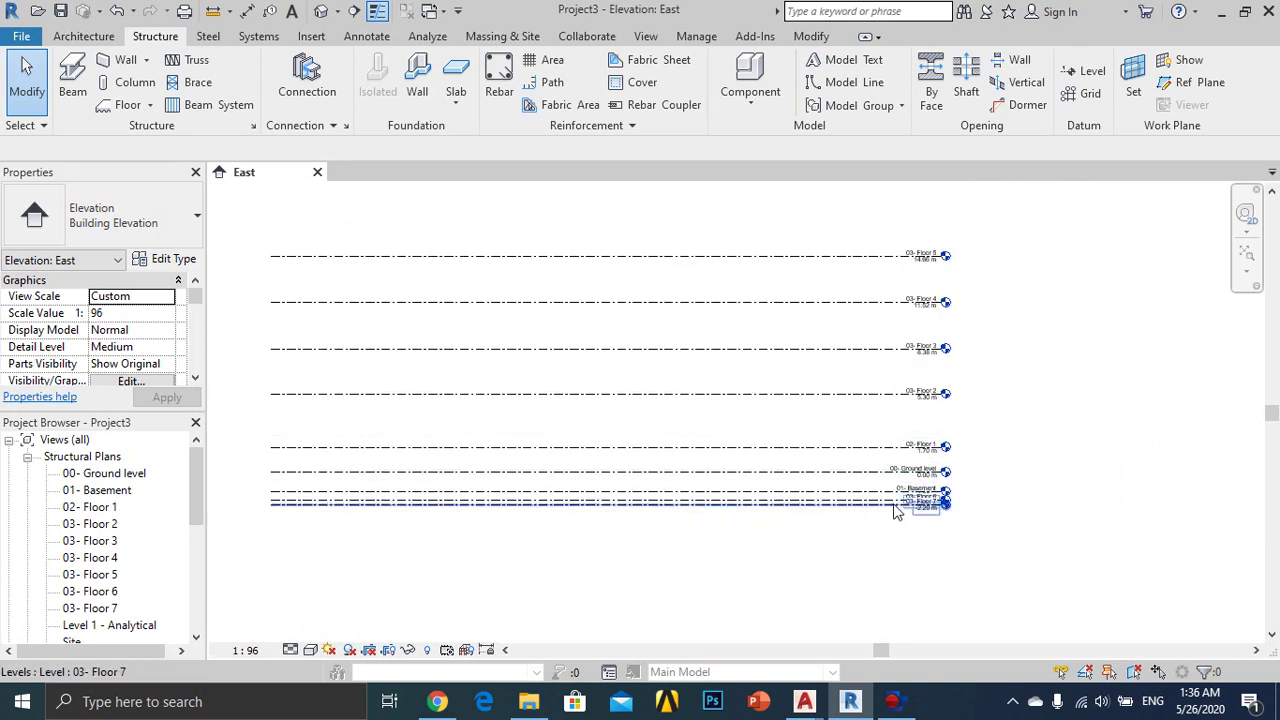
scroll(880, 500, "up", 1)
scroll(893, 553, "up", 1)
scroll(893, 553, "up", 1)
middle_click_drag(846, 557, 783, 483)
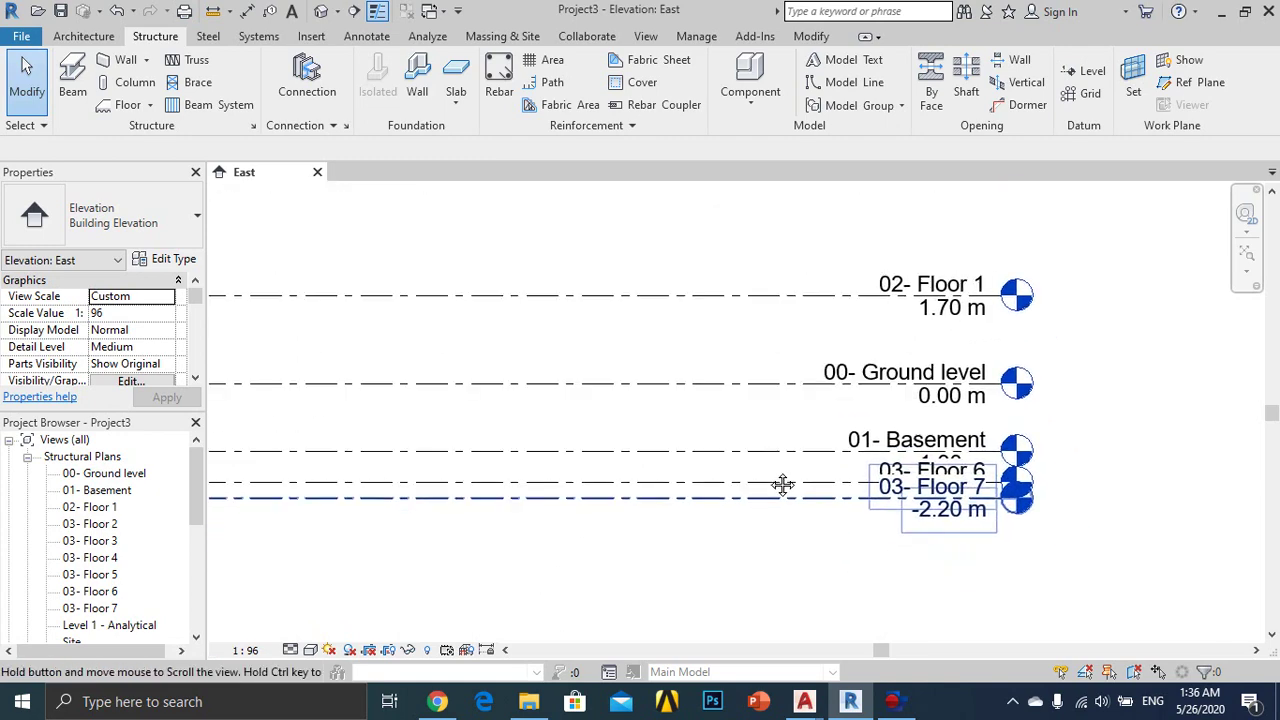
scroll(811, 443, "up", 1)
scroll(694, 443, "up", 1)
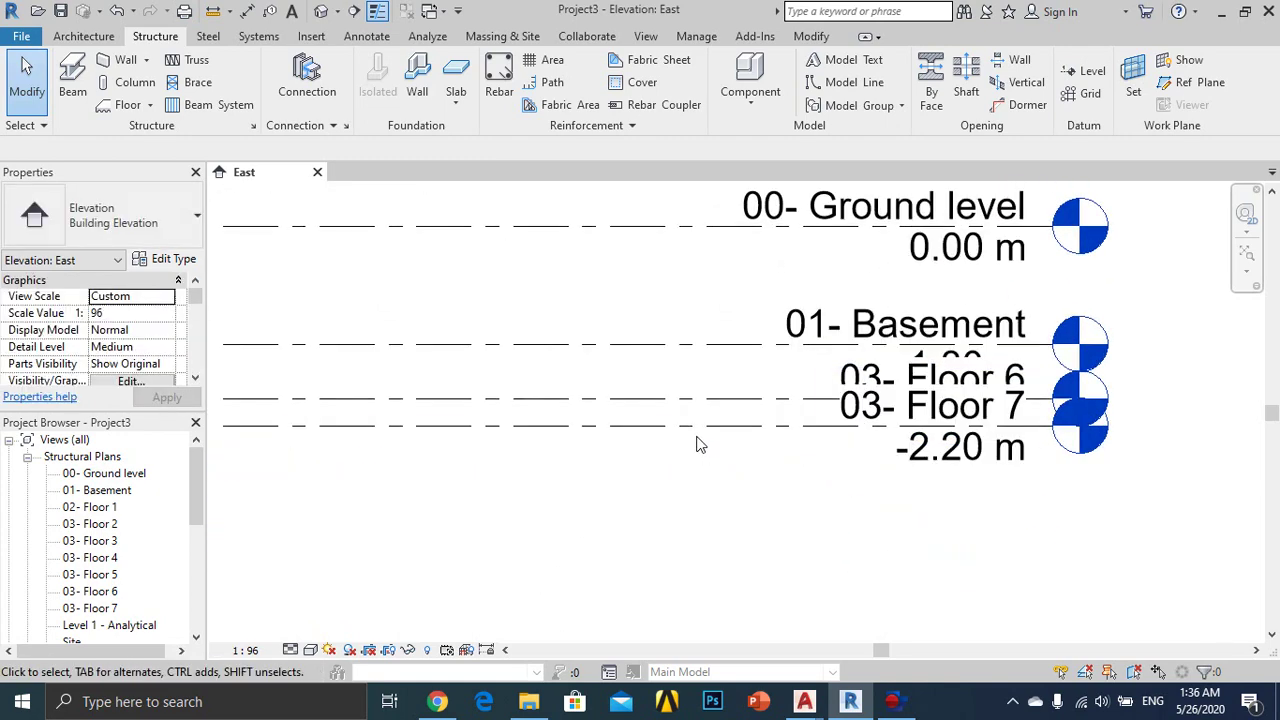
left_click(700, 432)
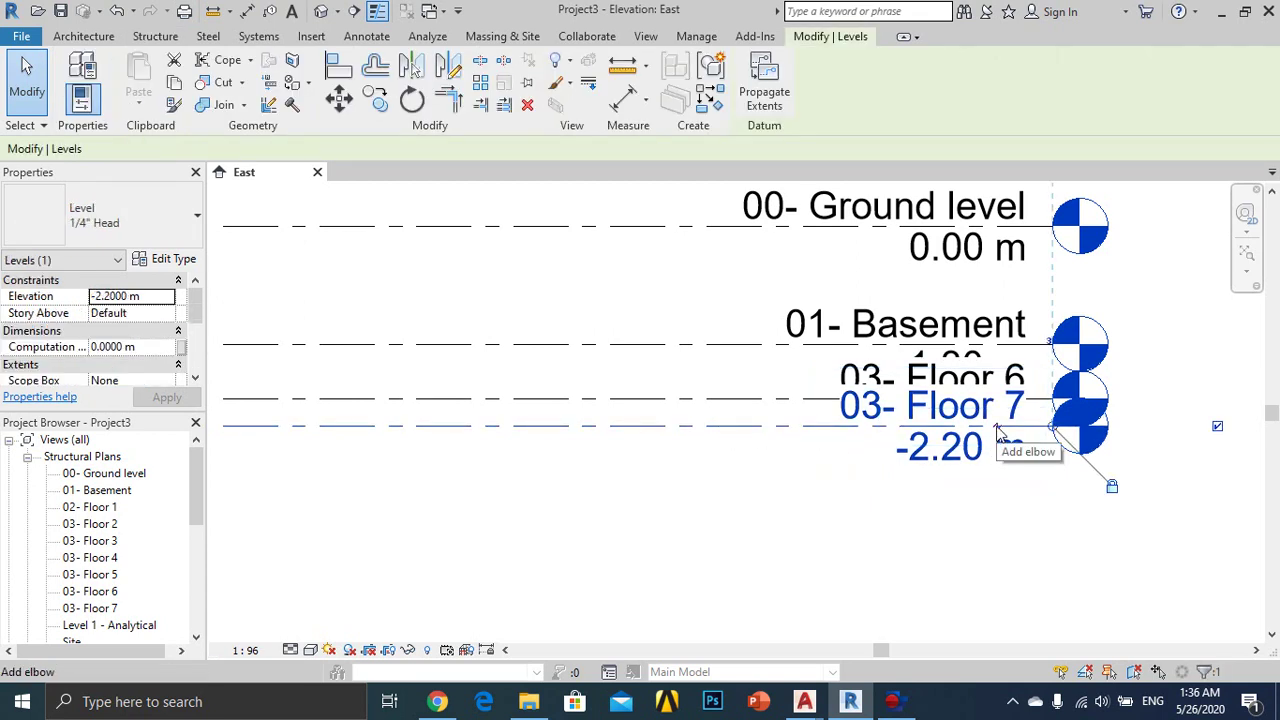
Step: Add an elbow to the Floor 7 level line and move its head below Floor 6
left_click(998, 430)
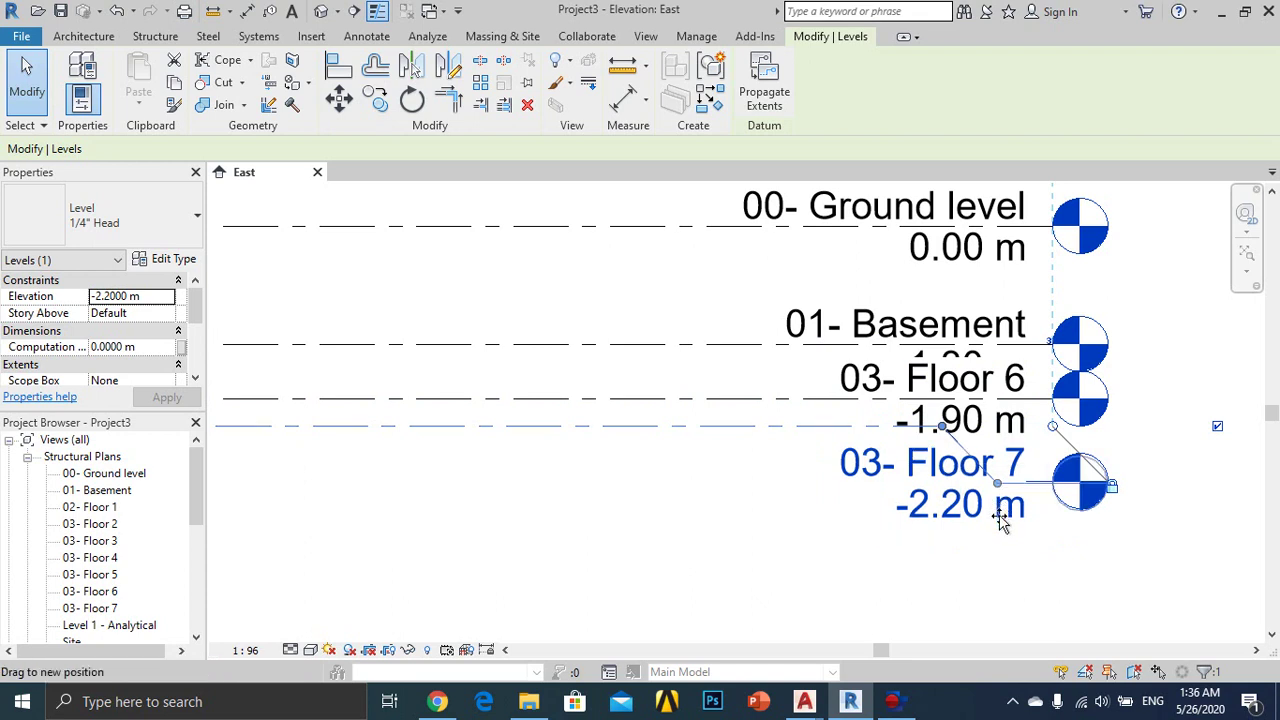
left_click_drag(1002, 522, 1000, 532)
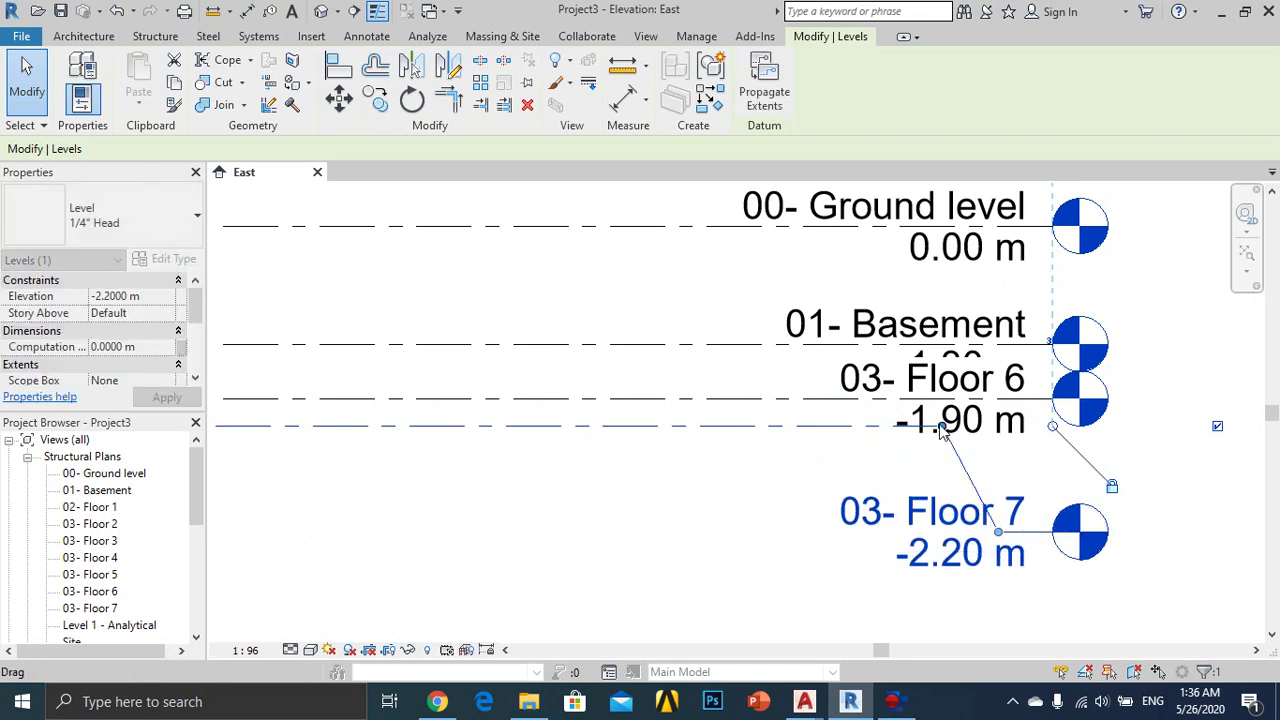
left_click_drag(941, 428, 843, 427)
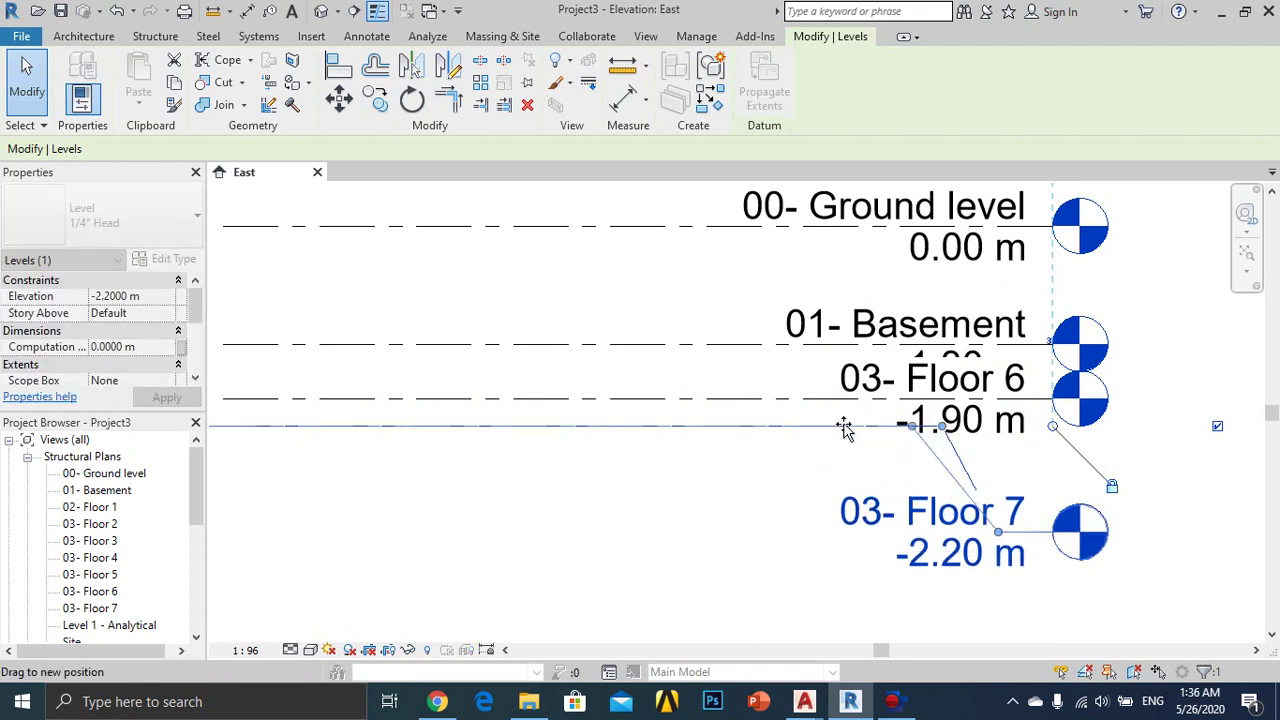
key("Escape")
Step: Rename the Floor 7 level to '01- PC'
left_click(903, 512)
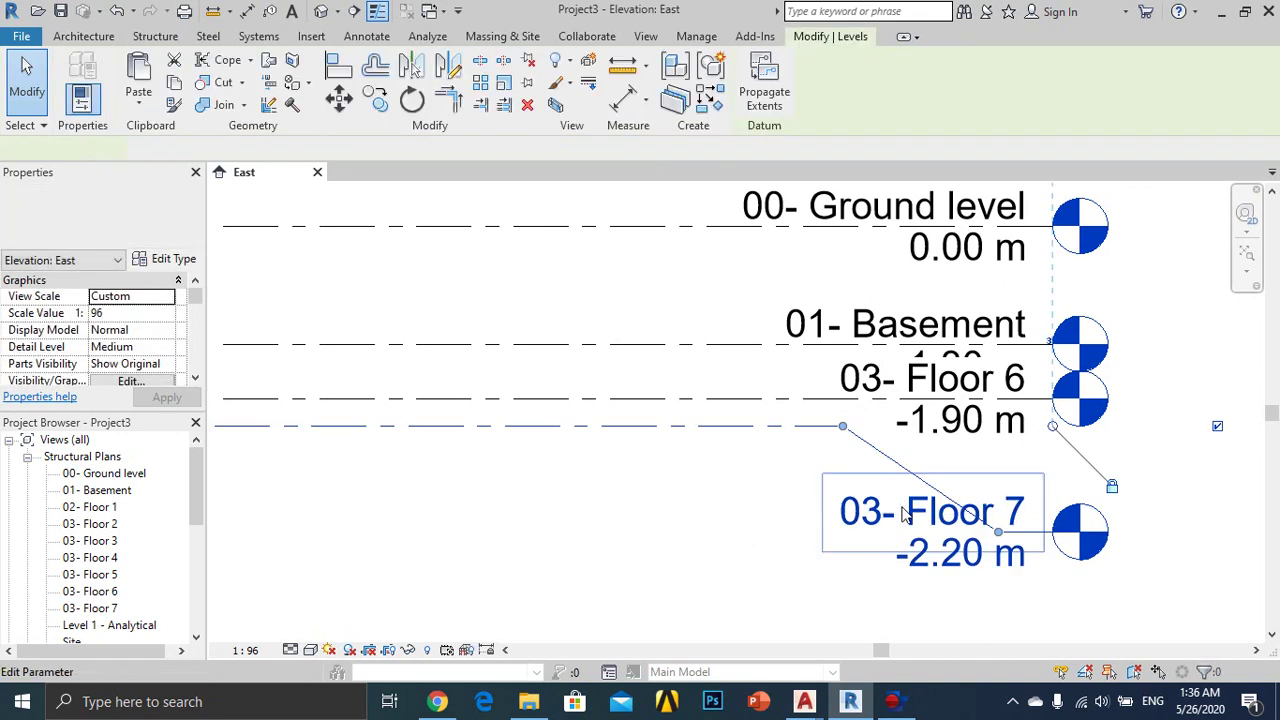
left_click(887, 516)
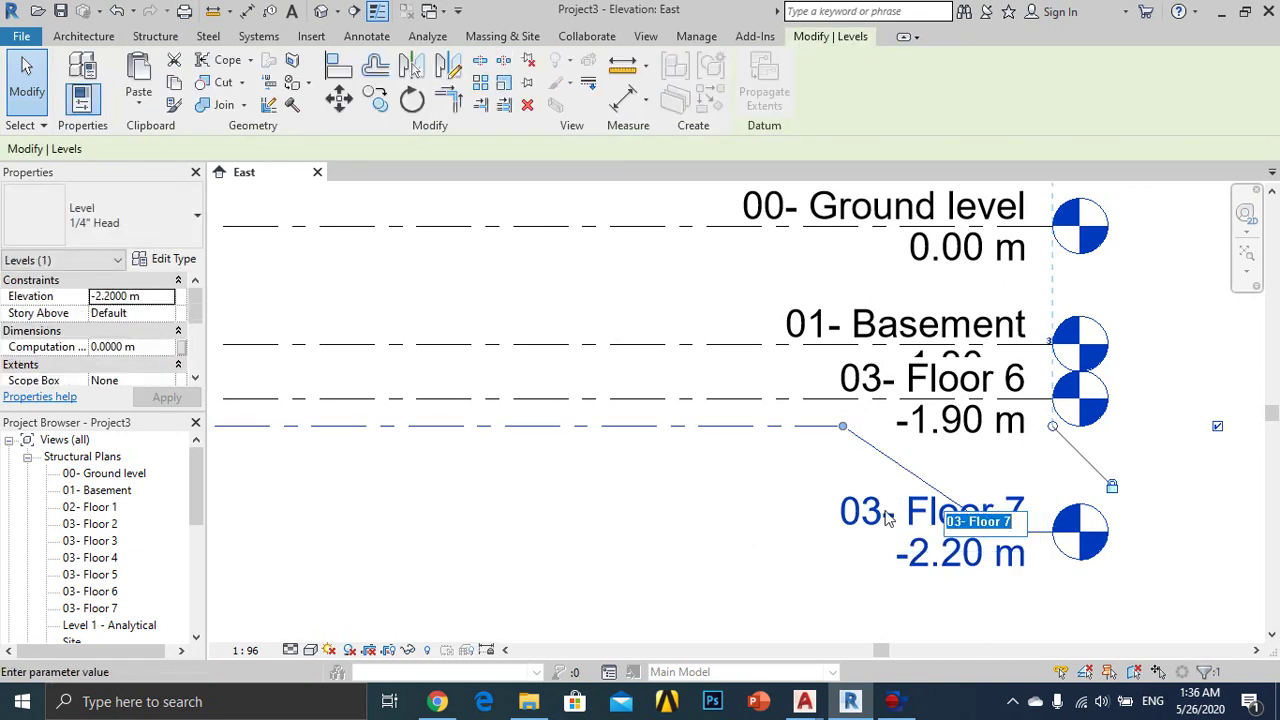
type("01- PC")
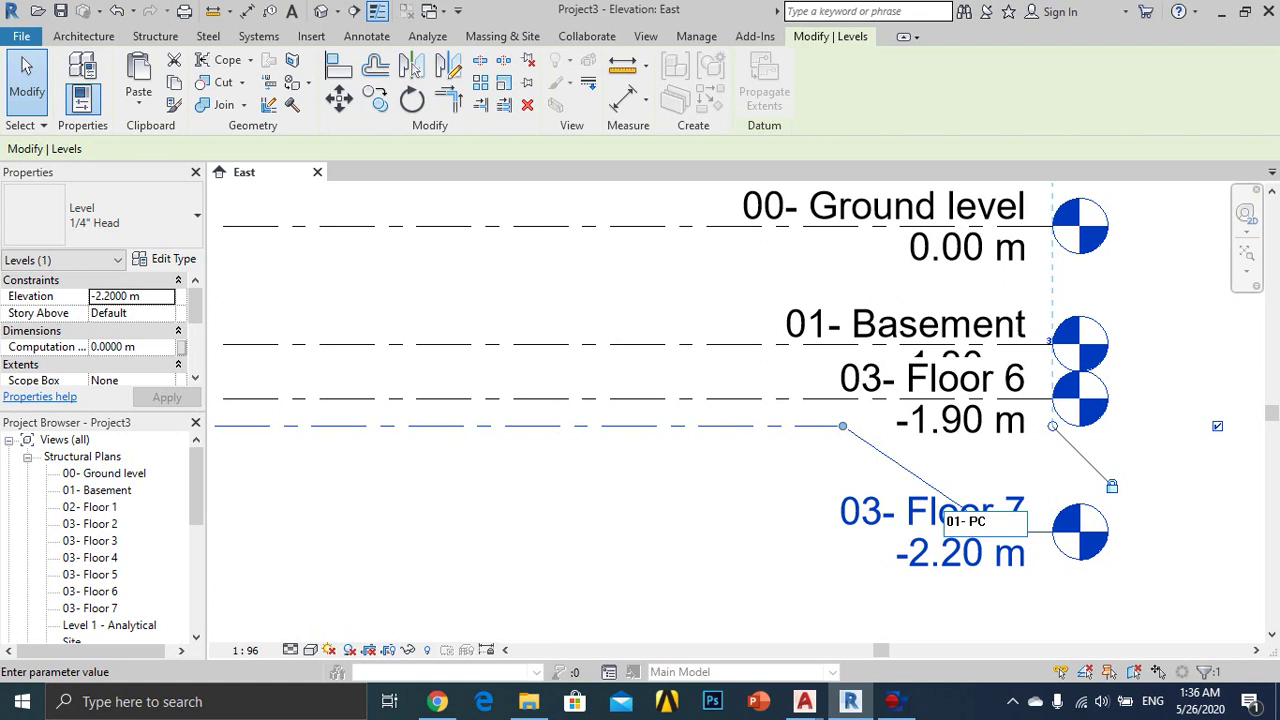
key("Return")
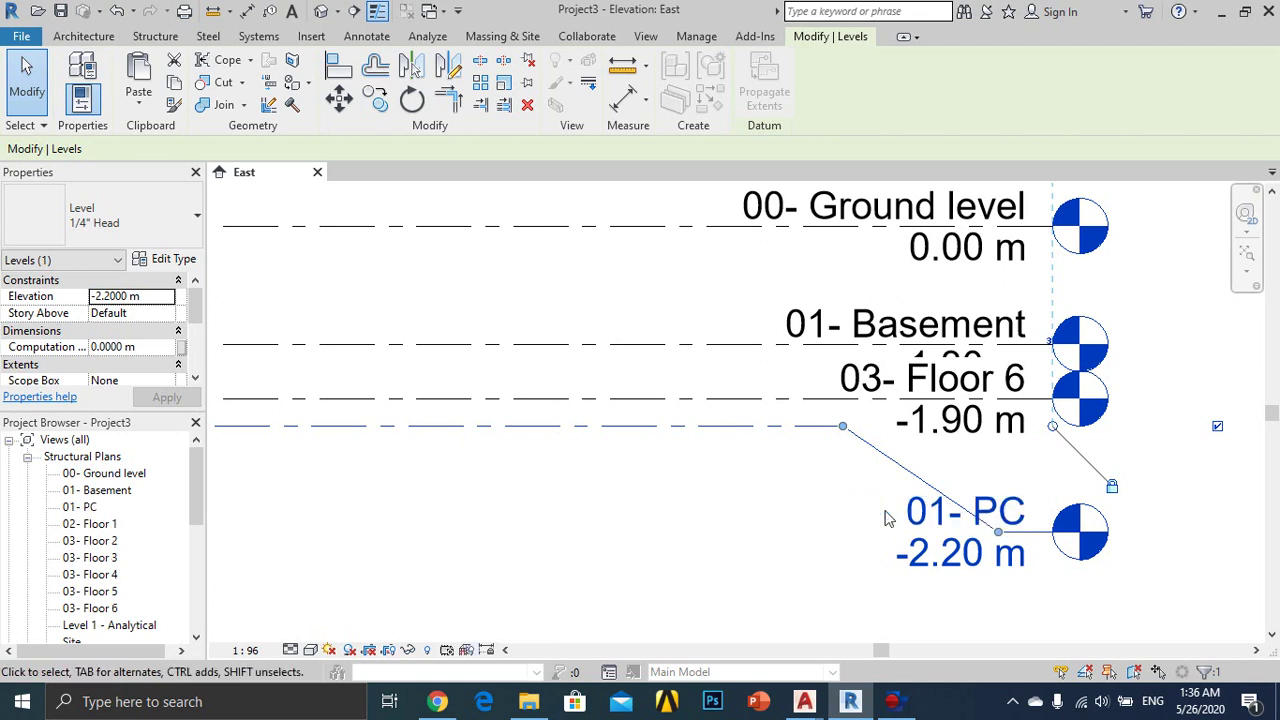
Step: Rename the Floor 6 level to '02- RC'
left_click(880, 389)
left_click(922, 390)
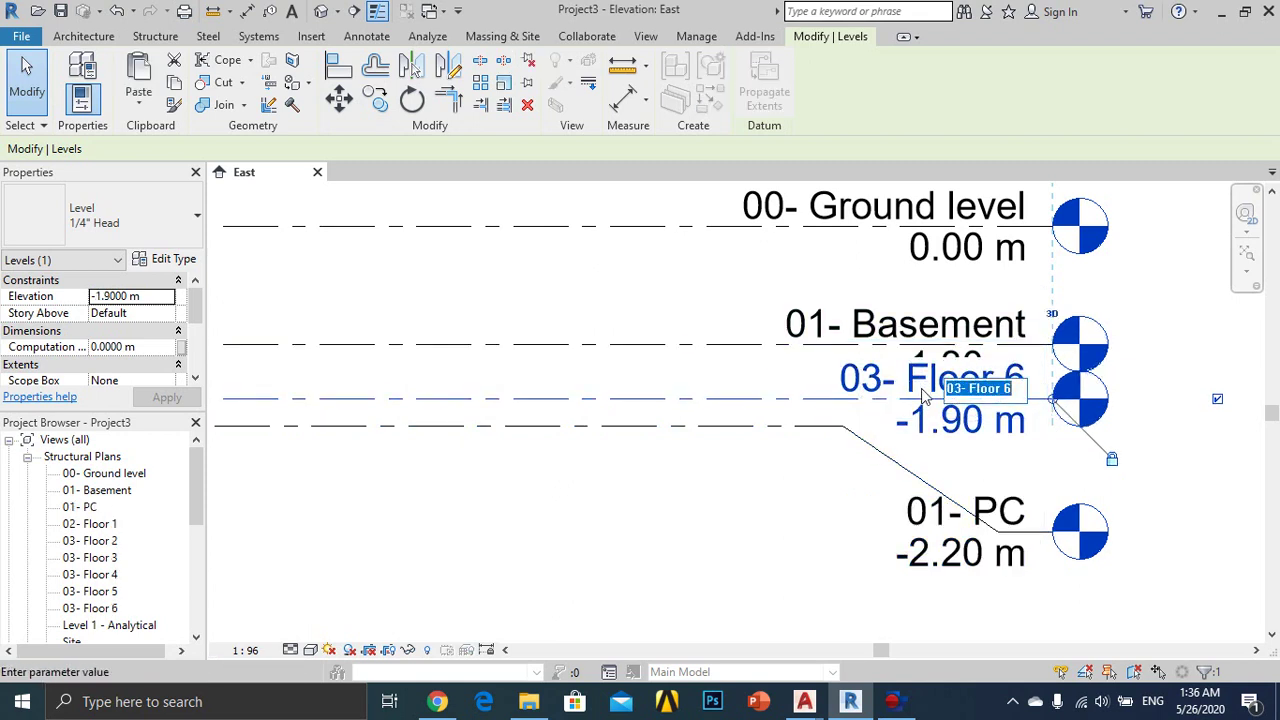
type("02- RC")
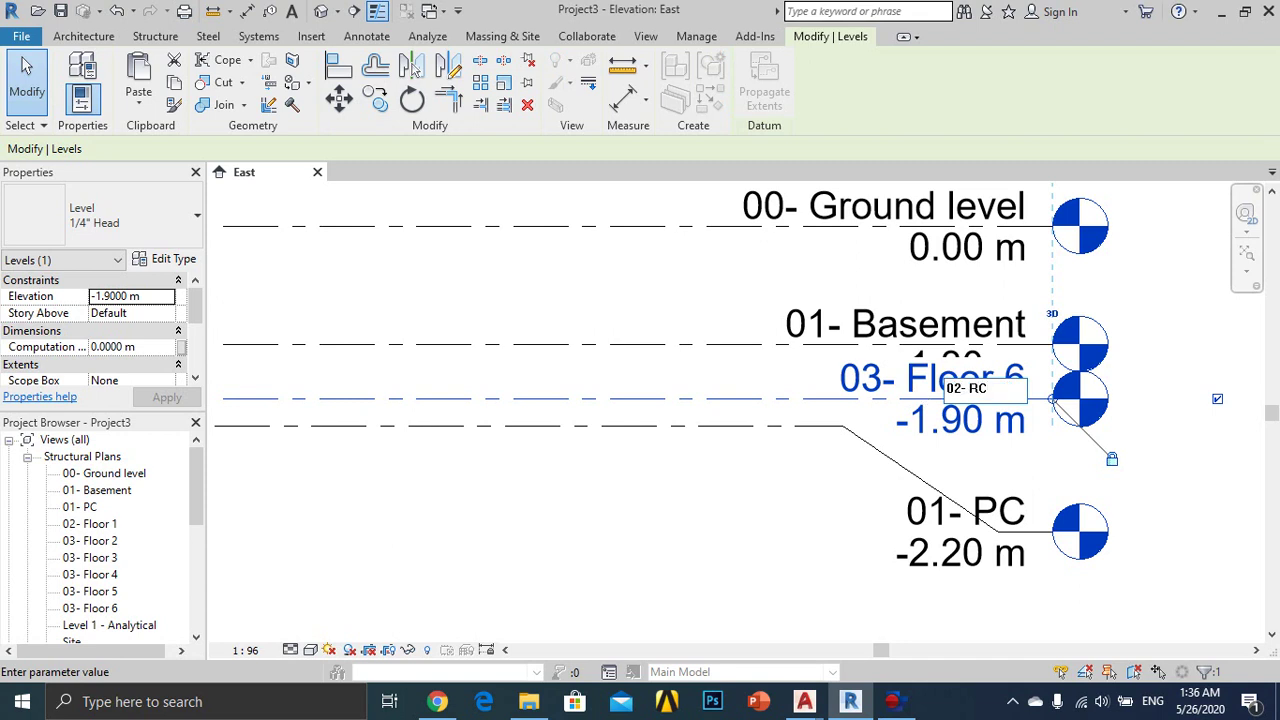
key("Return")
Step: Rename 01- Basement to '03- Basement'
left_click(858, 330)
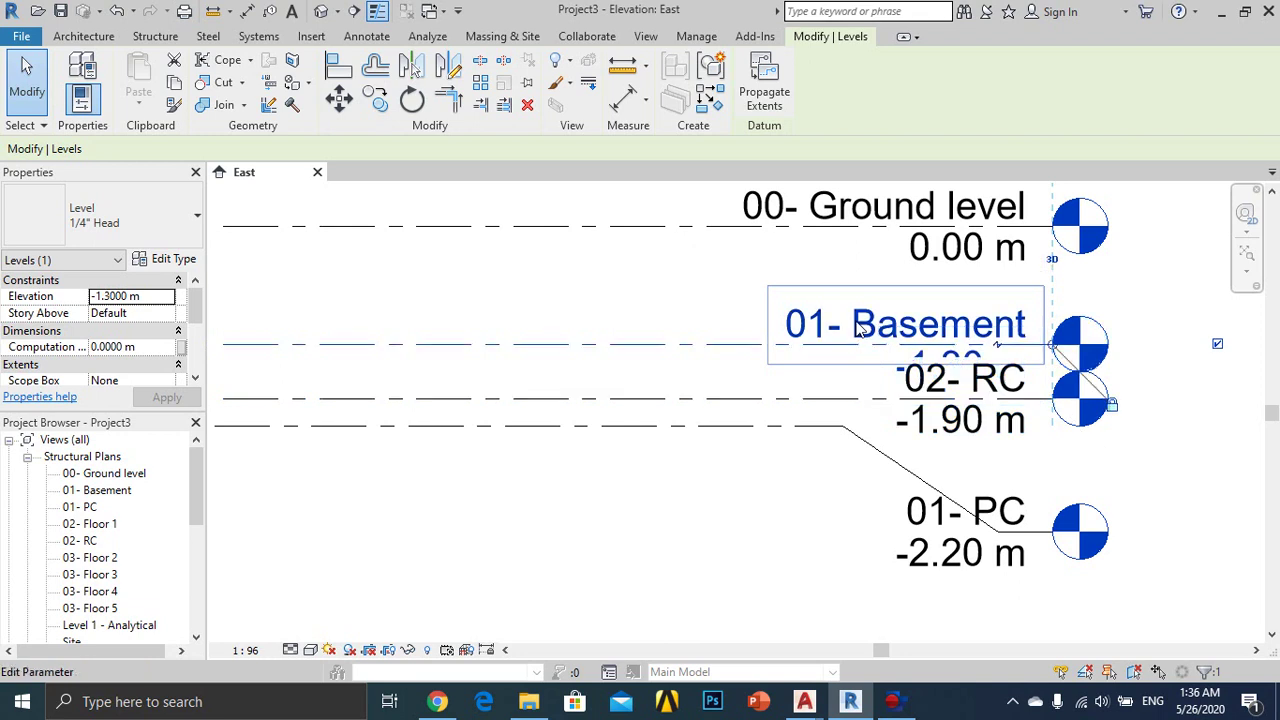
left_click(849, 333)
left_click(943, 334)
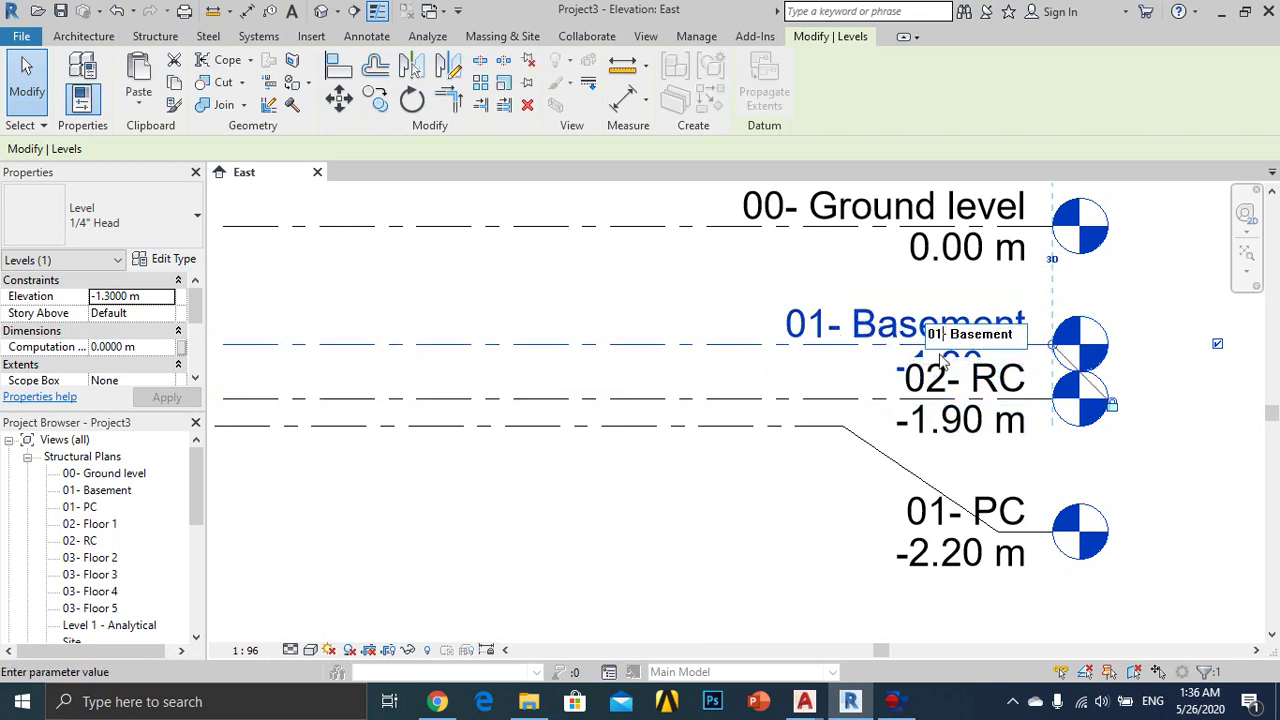
key("BackSpace")
type("3")
key("BackSpace")
key("BackSpace")
type("03")
key("Return")
Step: Rename 00- Ground level to '04- Ground level'
scroll(840, 330, "down", 2)
scroll(840, 330, "down", 2)
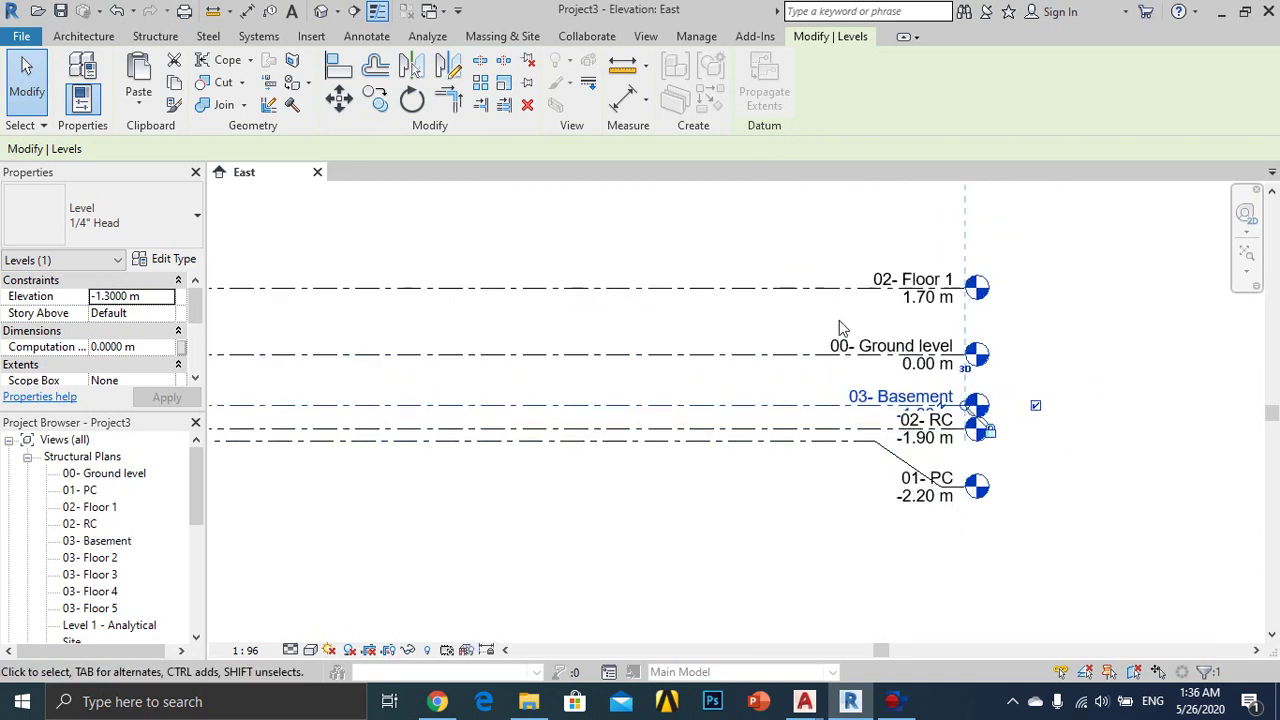
scroll(840, 328, "up", 2)
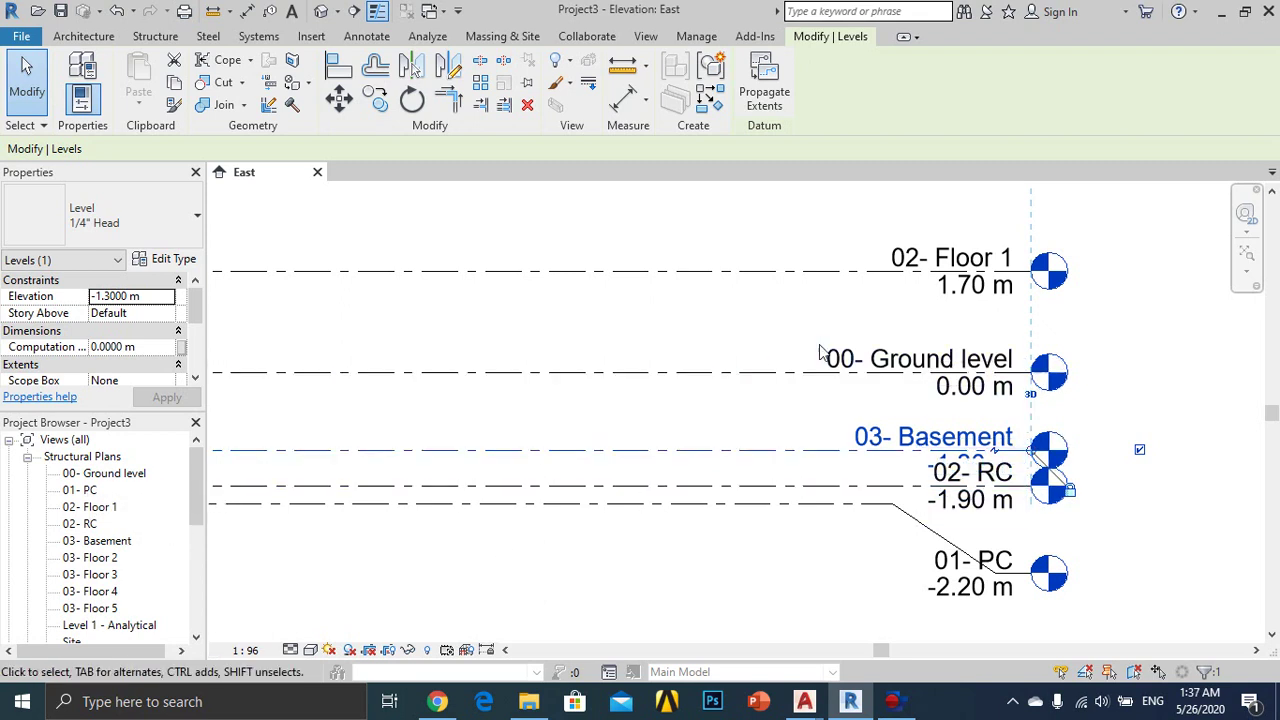
left_click(848, 366)
left_click(848, 366)
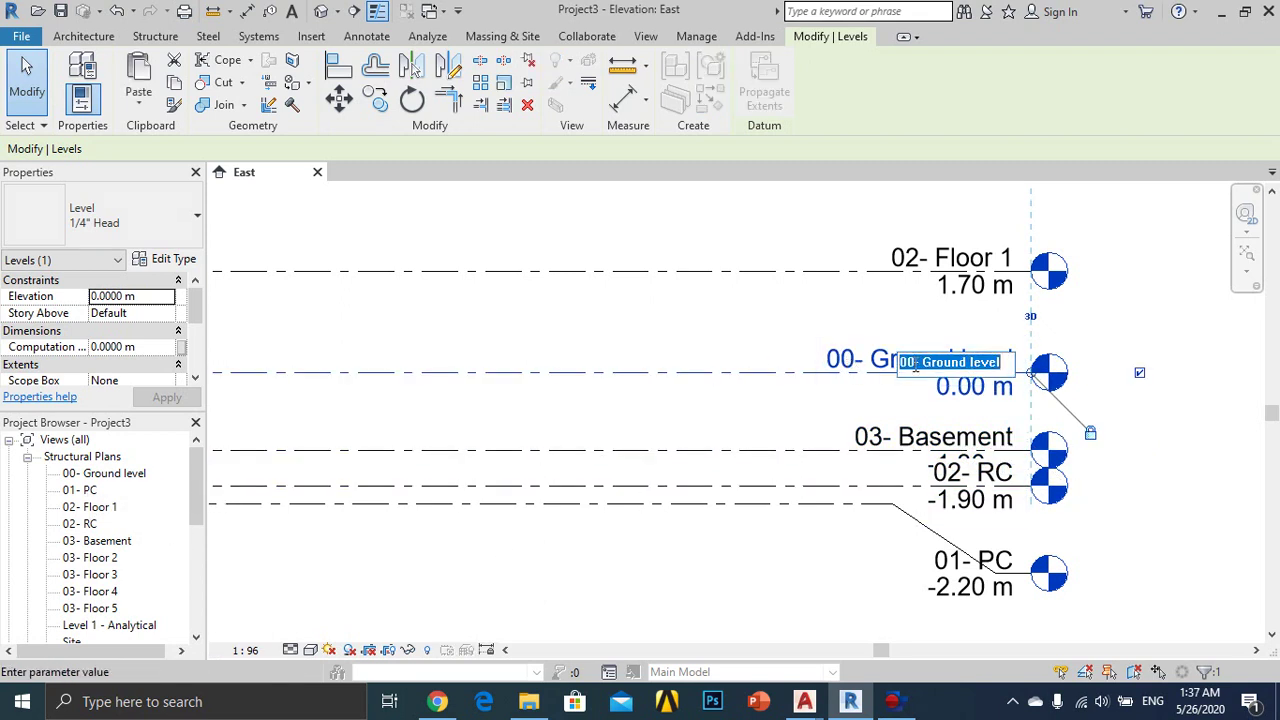
left_click(913, 363)
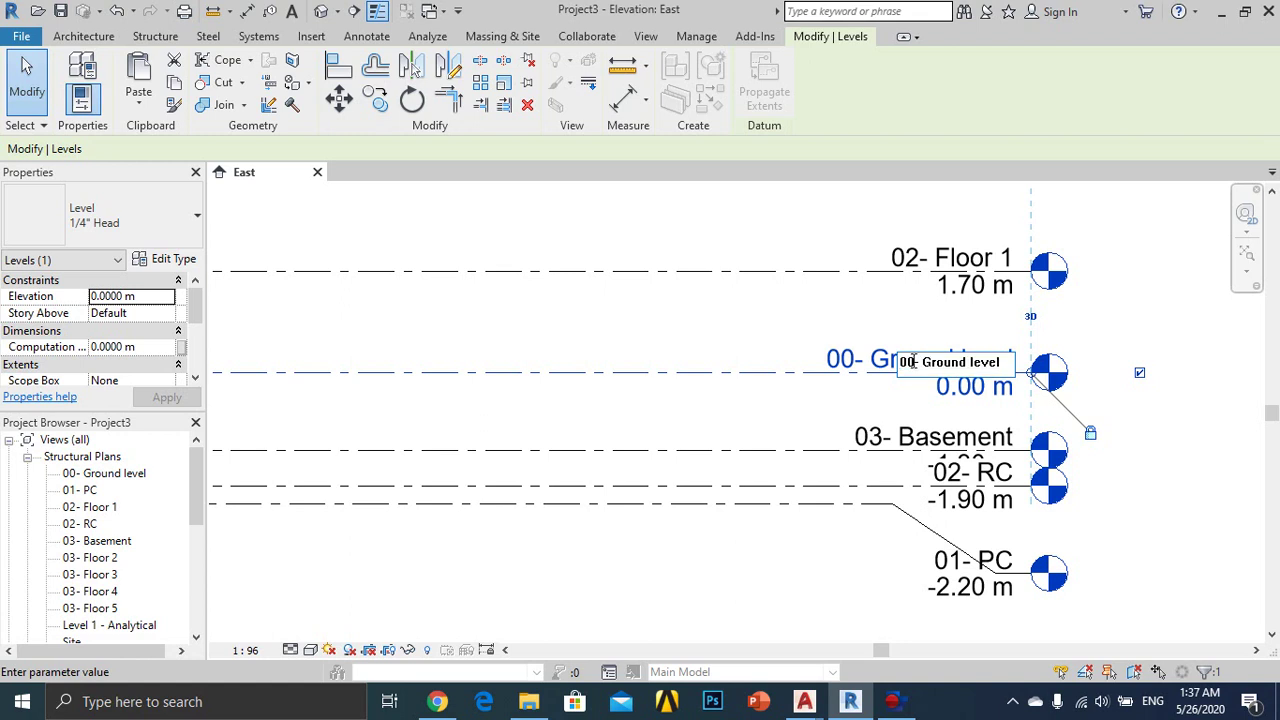
key("BackSpace")
type("4")
key("Return")
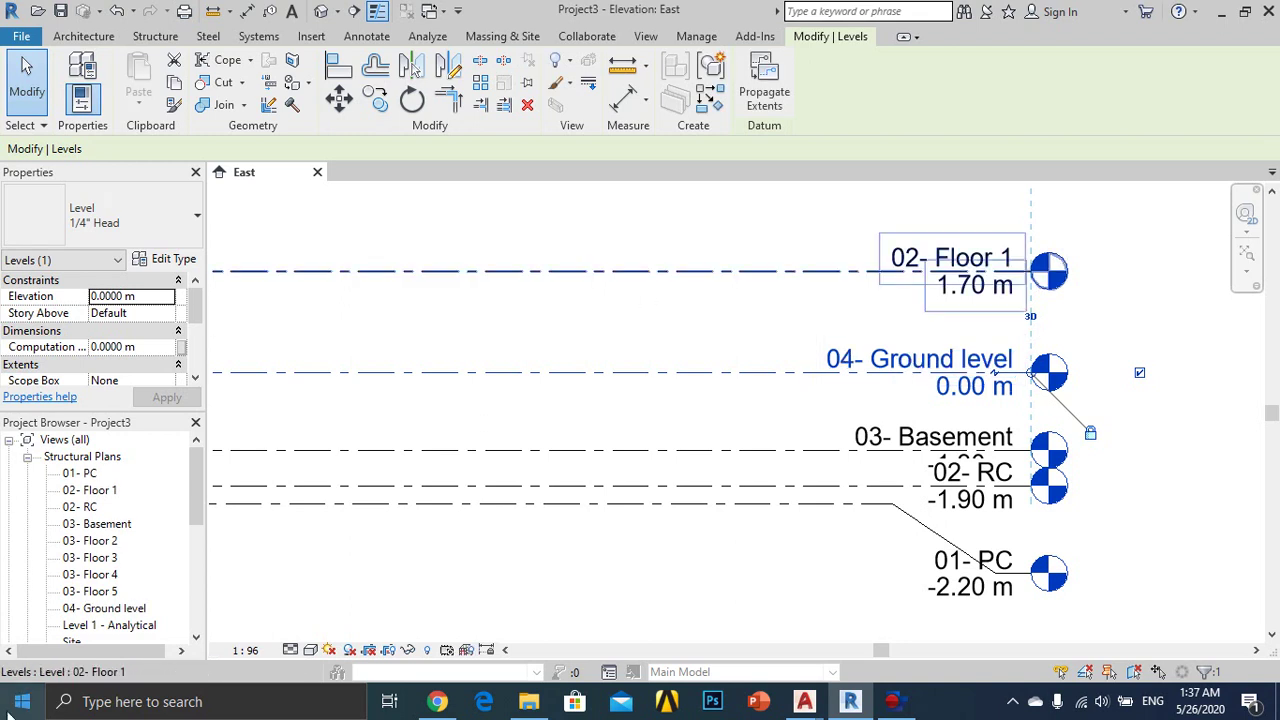
Step: Add an elbow to the 03- Basement level head and move it clear of 02- RC
scroll(720, 395, "down", 3)
scroll(805, 400, "down", 1)
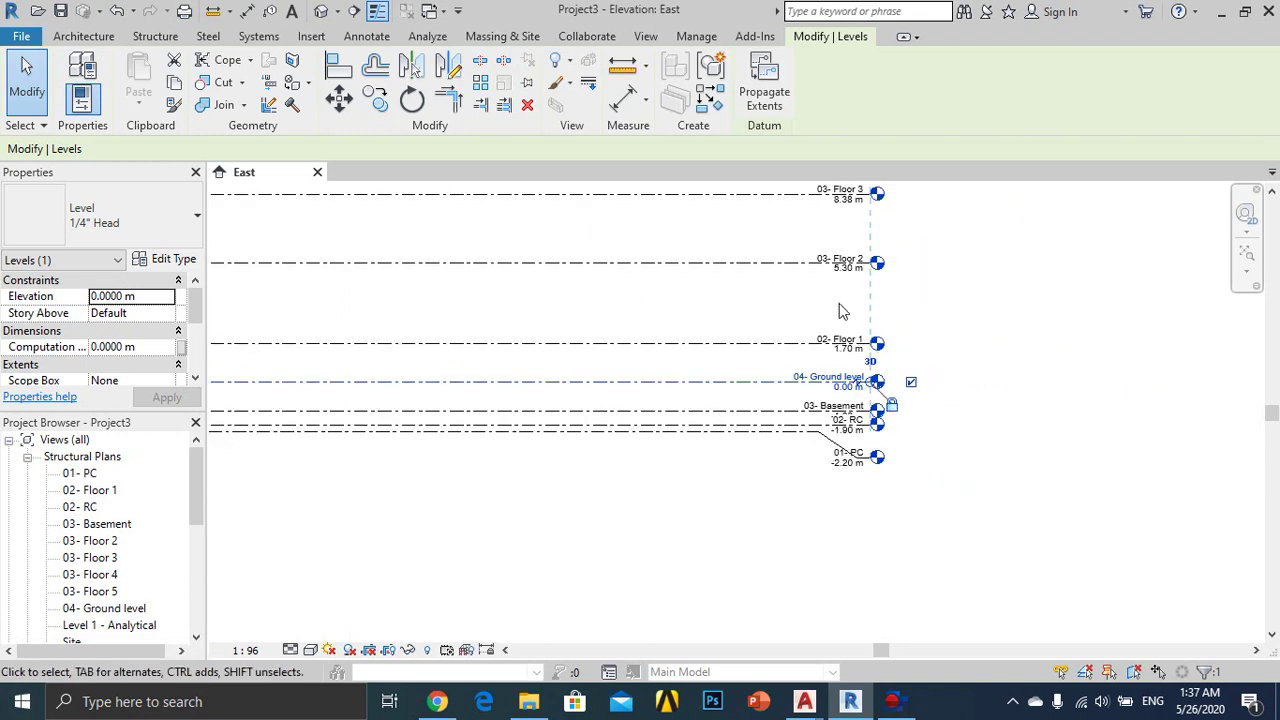
key("Escape")
scroll(820, 350, "up", 2)
scroll(820, 348, "up", 1)
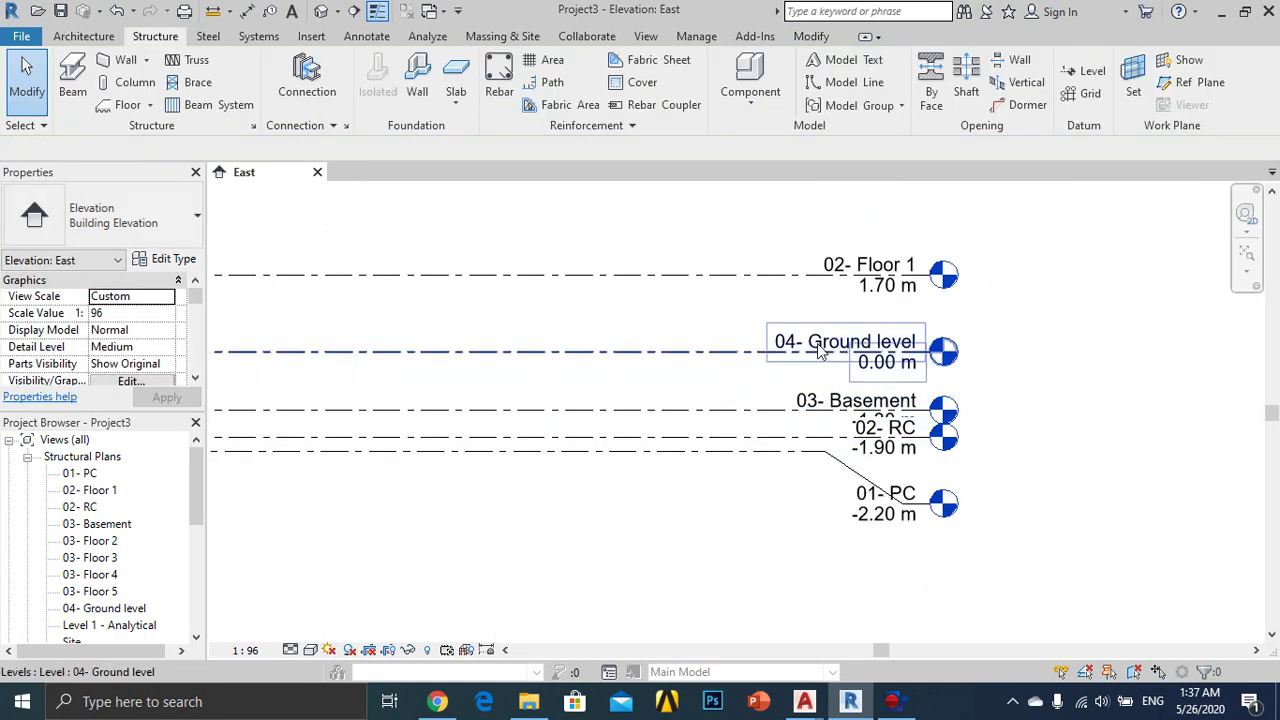
scroll(750, 422, "up", 2)
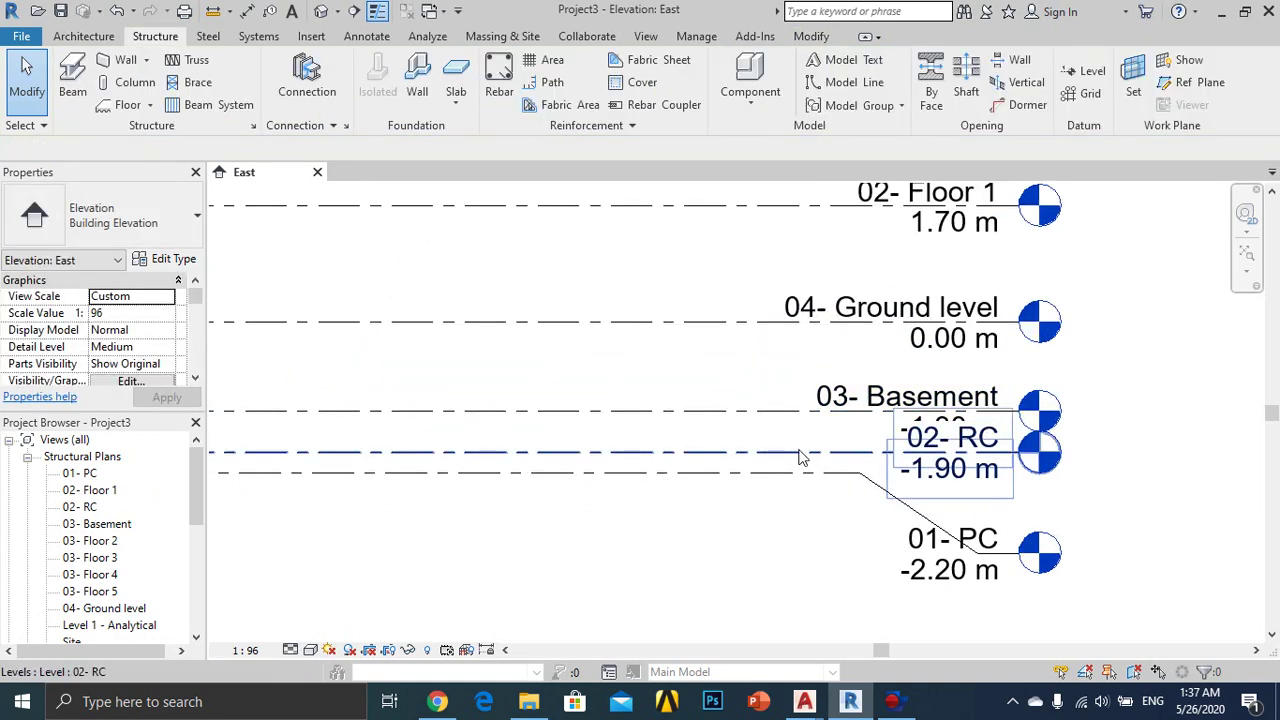
left_click(790, 412)
left_click(980, 420)
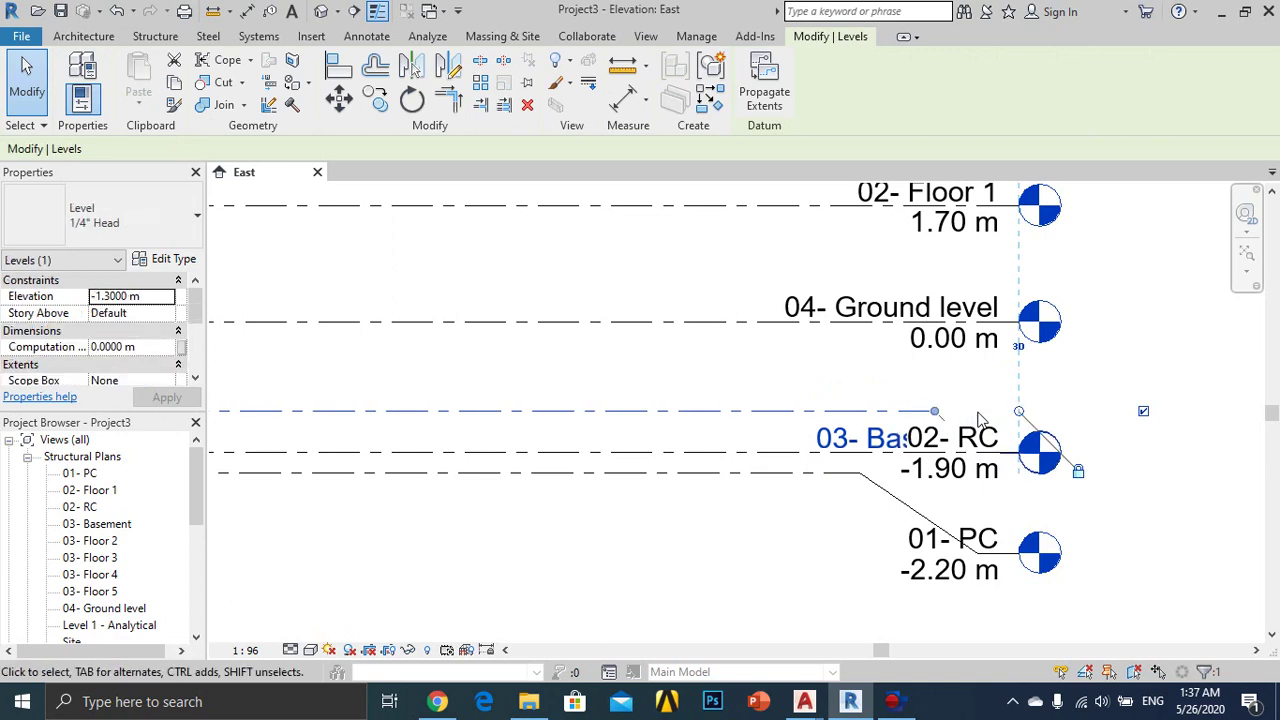
mouse_move(980, 420)
left_mouse_down()
mouse_move(977, 465)
mouse_move(977, 390)
left_mouse_up()
left_click(1131, 486)
Step: Shift the 02- RC level head down so the labels no longer overlap
scroll(1135, 486, "down", 2)
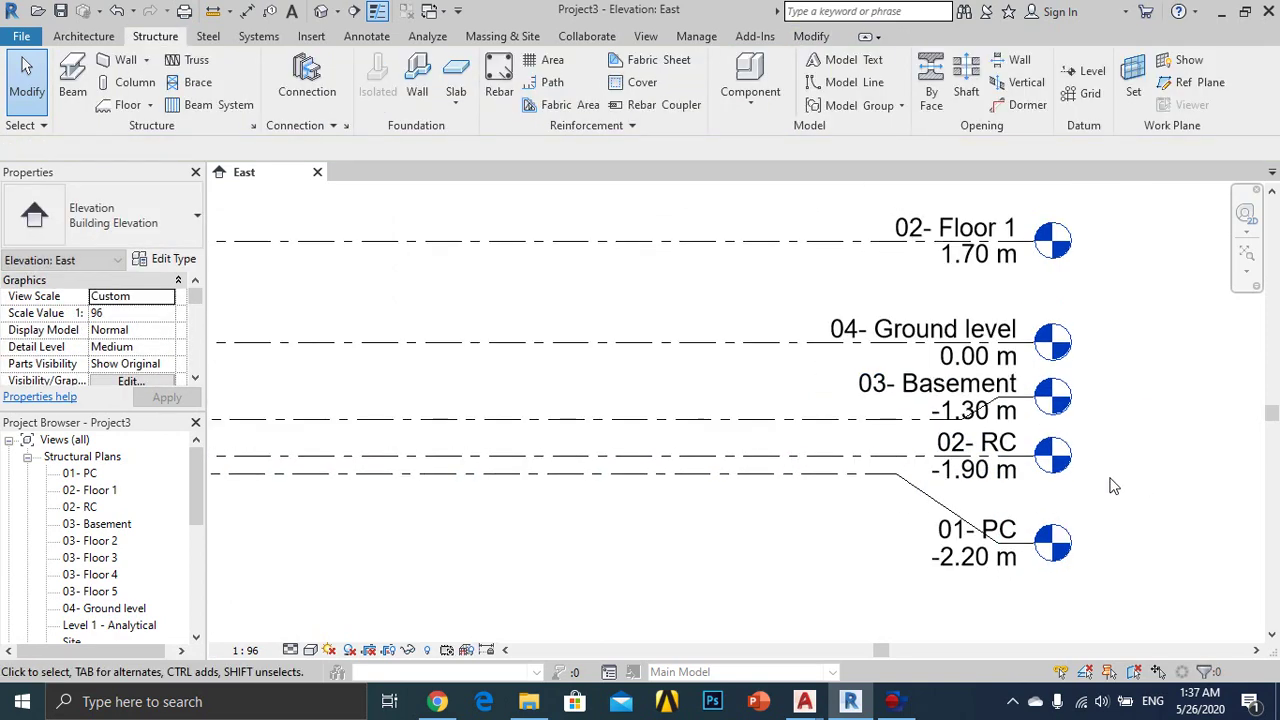
left_click(957, 465)
scroll(1000, 450, "up", 2)
scroll(1030, 445, "up", 2)
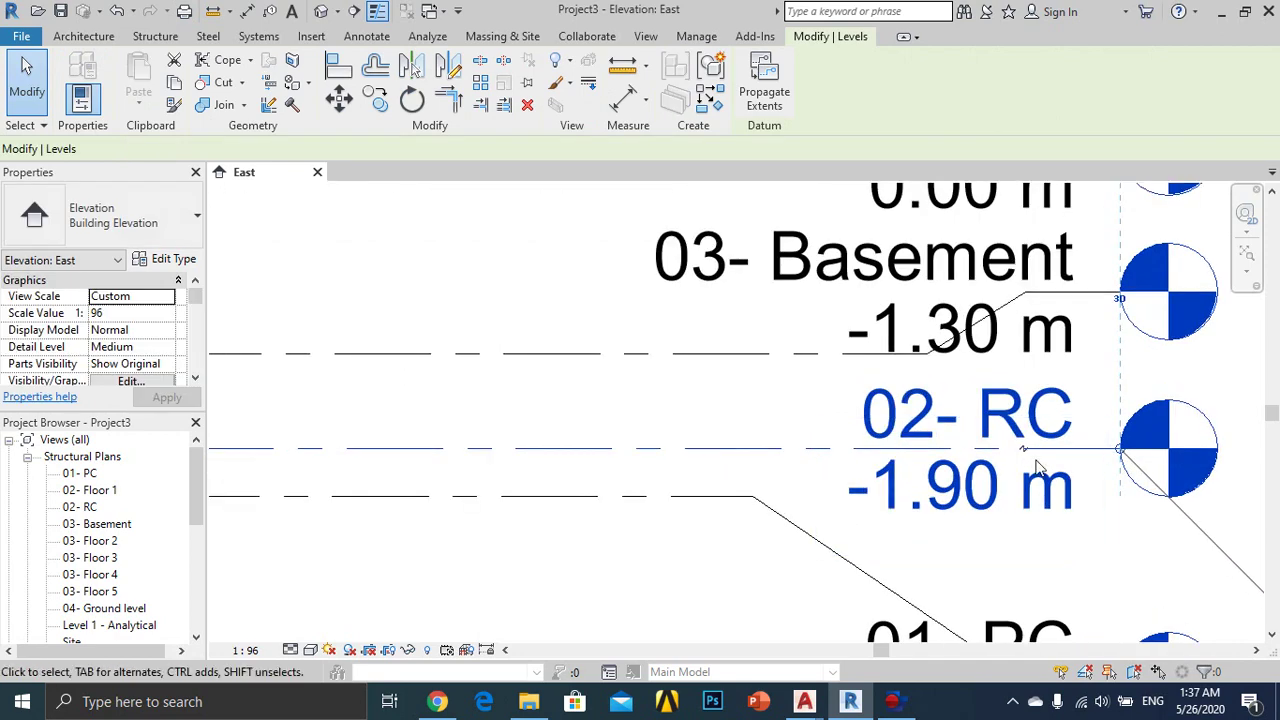
mouse_move(1037, 446)
left_mouse_down()
mouse_move(1030, 538)
mouse_move(1026, 498)
left_mouse_up()
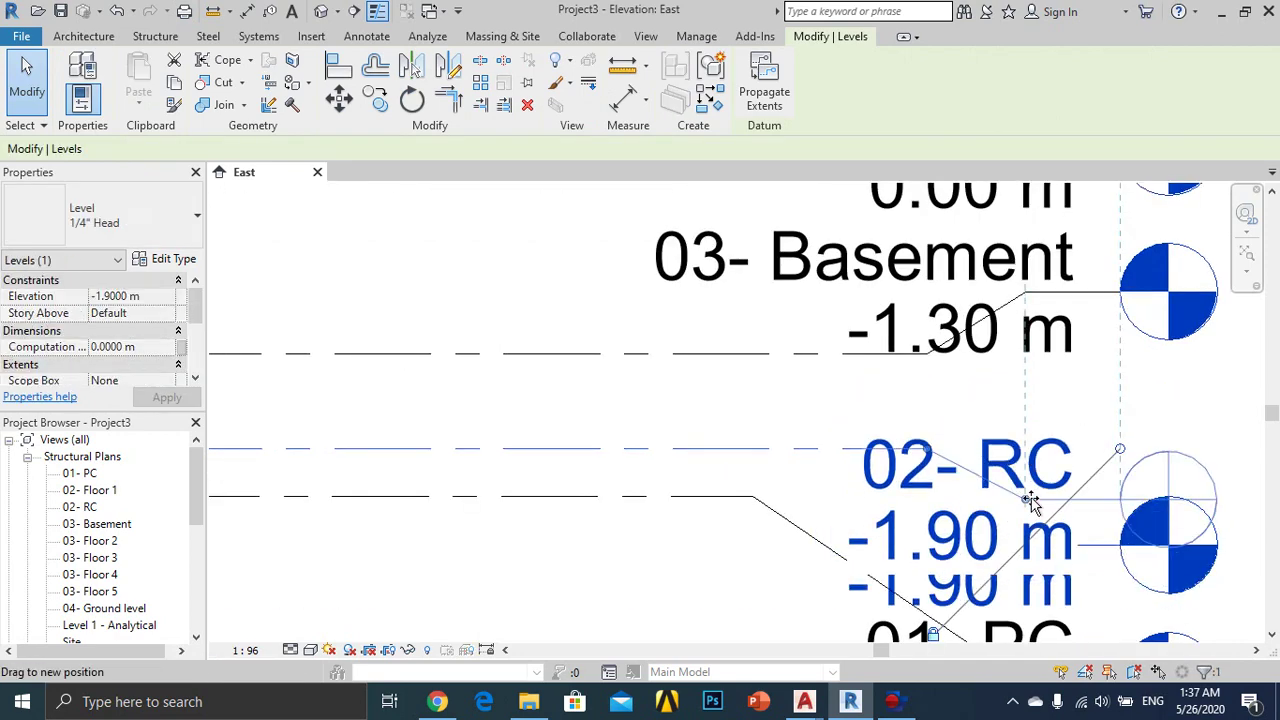
key("Escape")
scroll(960, 490, "down", 2)
Step: Drag the left end of the 03- Floor 5 level line inward to shorten it
scroll(960, 490, "down", 3)
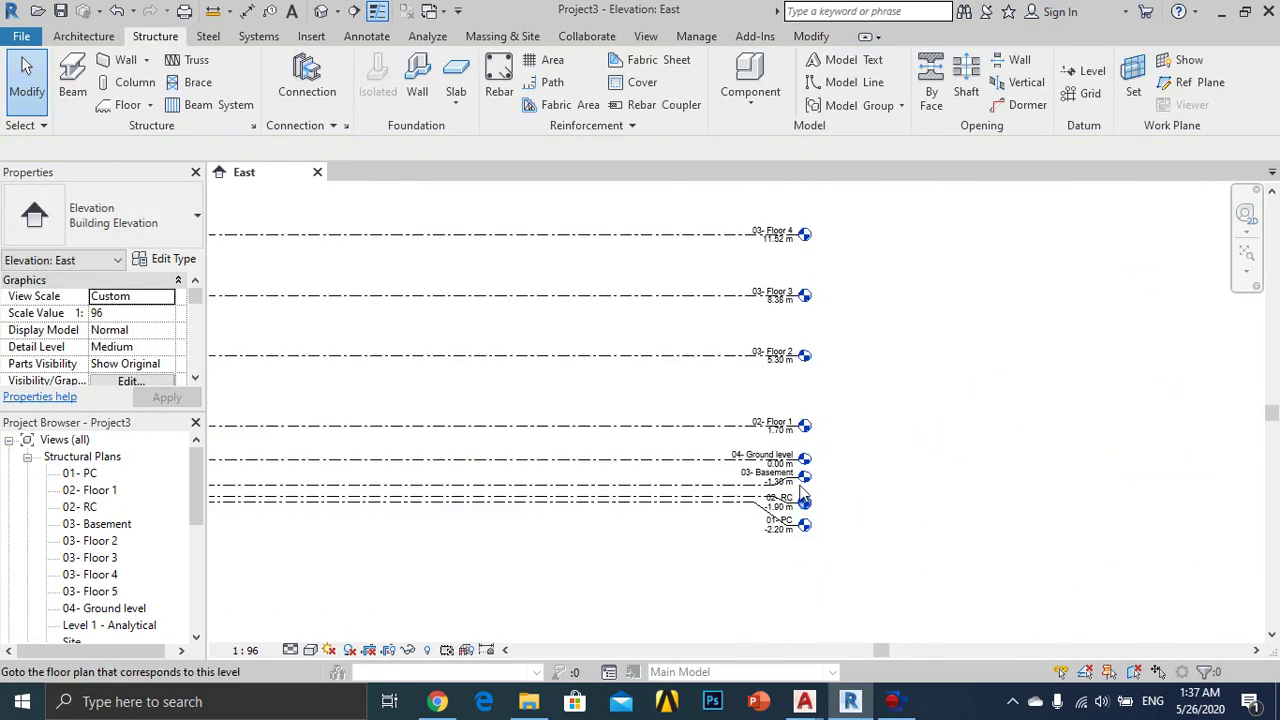
middle_click_drag(986, 501, 962, 487)
scroll(962, 487, "down", 2)
scroll(590, 360, "up", 1)
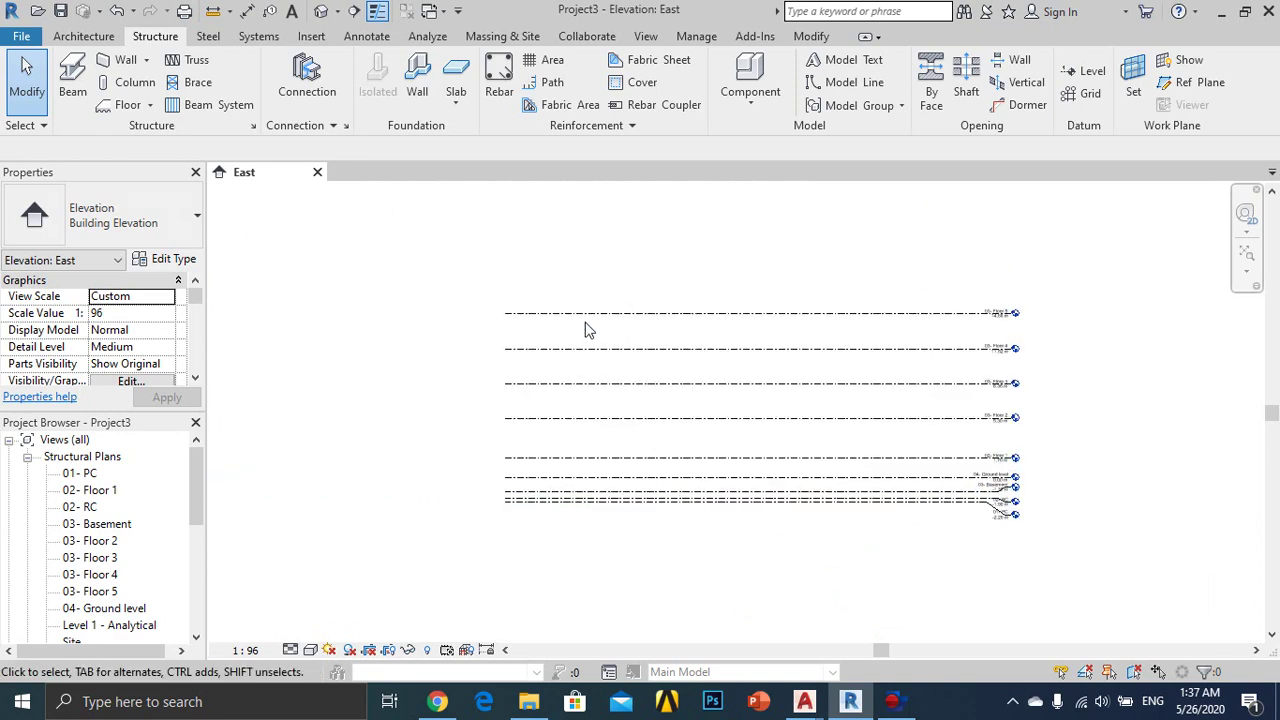
left_click(562, 328)
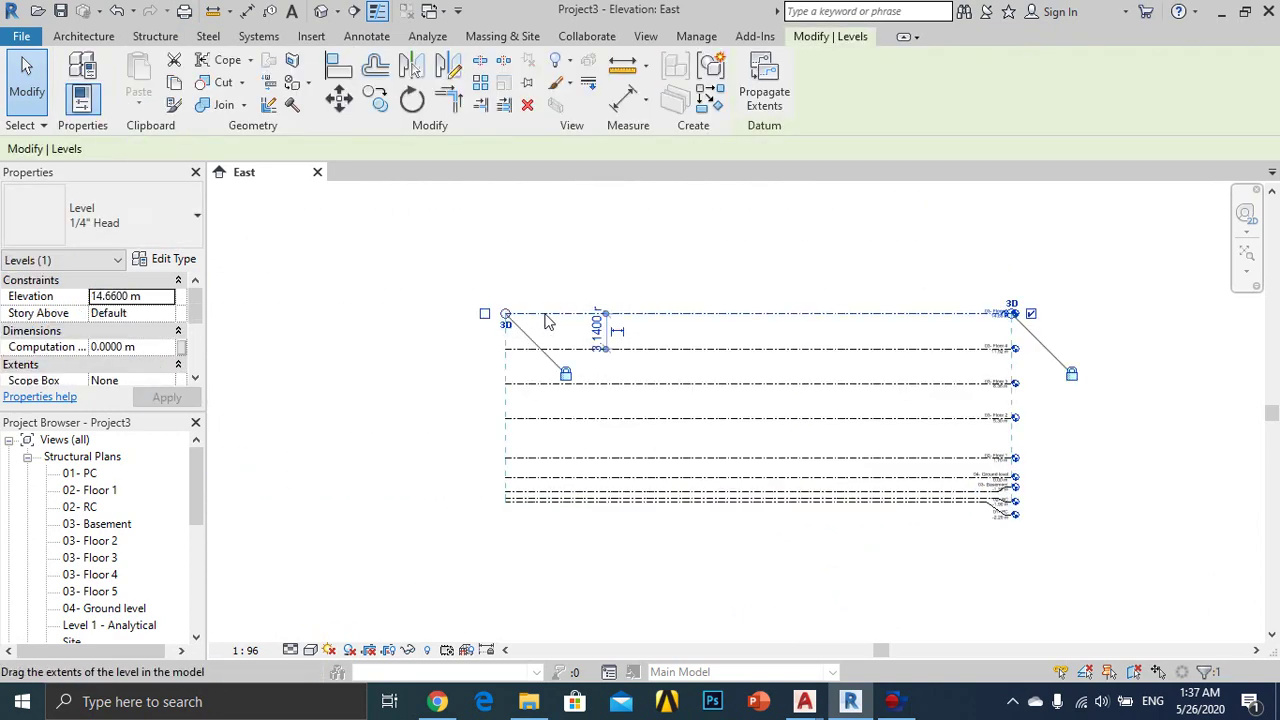
left_click_drag(505, 313, 575, 313)
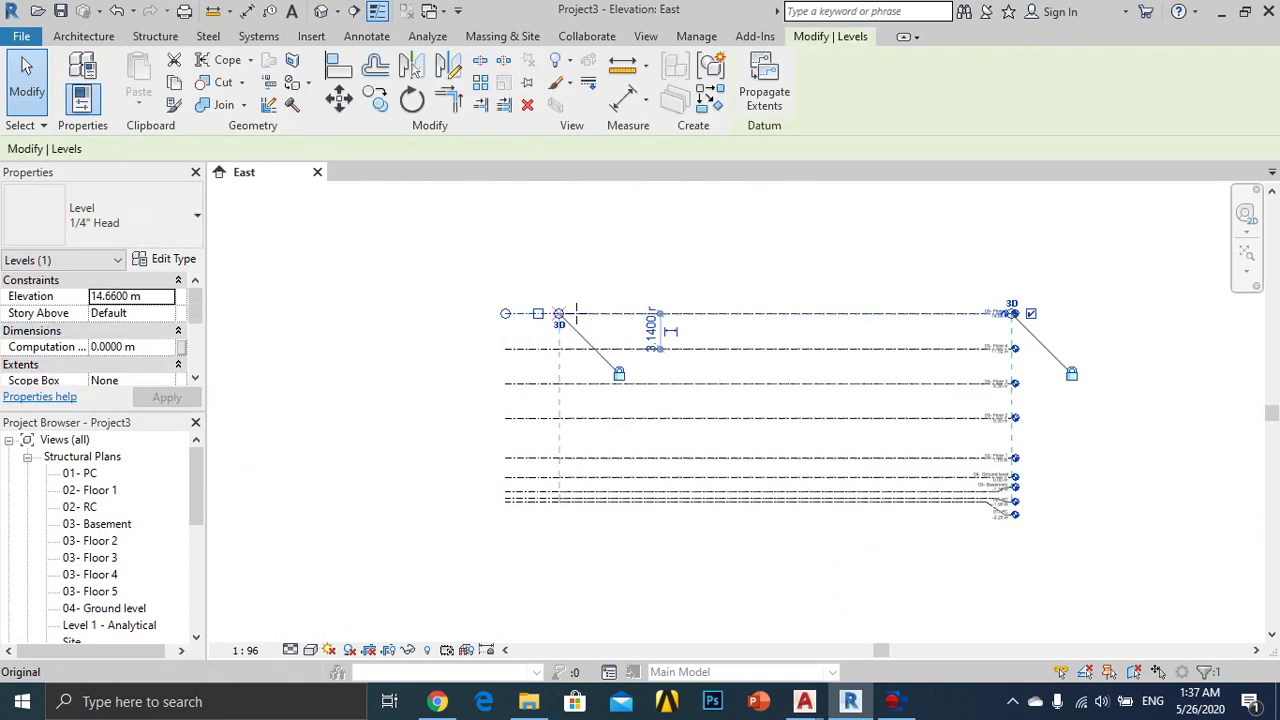
left_click(591, 370)
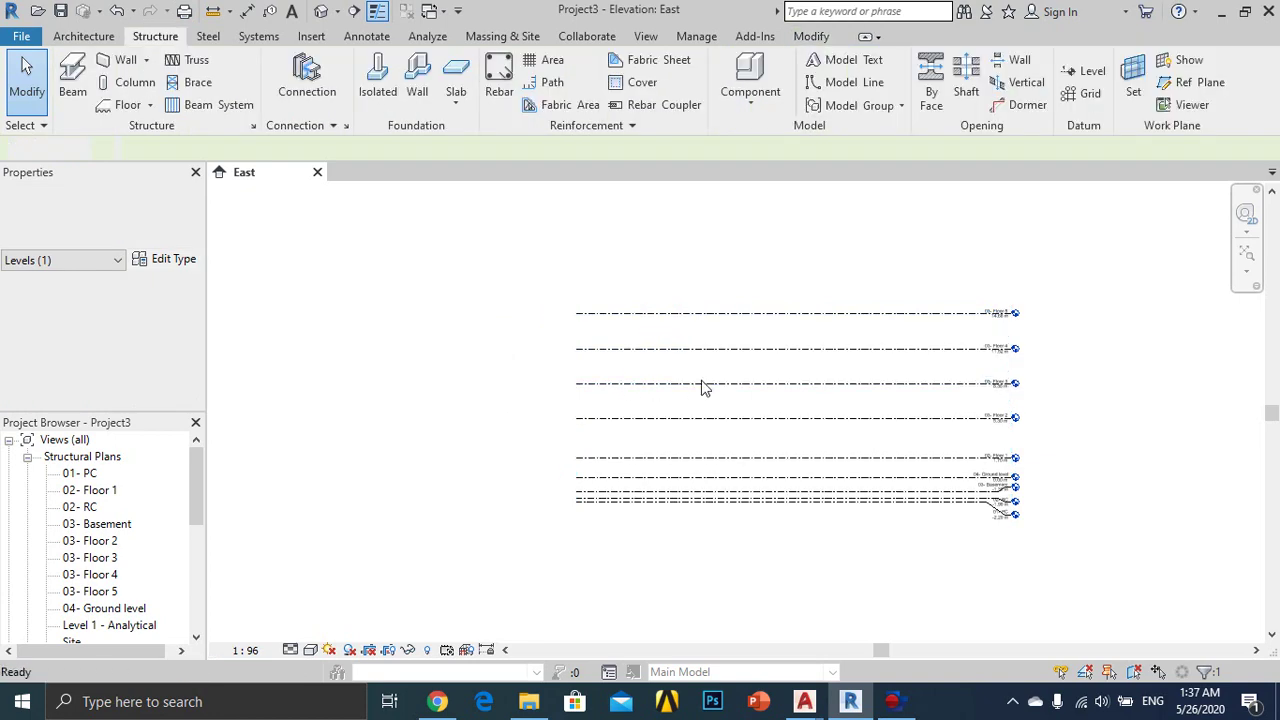
Step: Try extending Floor 4's left end, undo that change, then reselect Floor 5
scroll(584, 350, "up", 2)
left_click(584, 350)
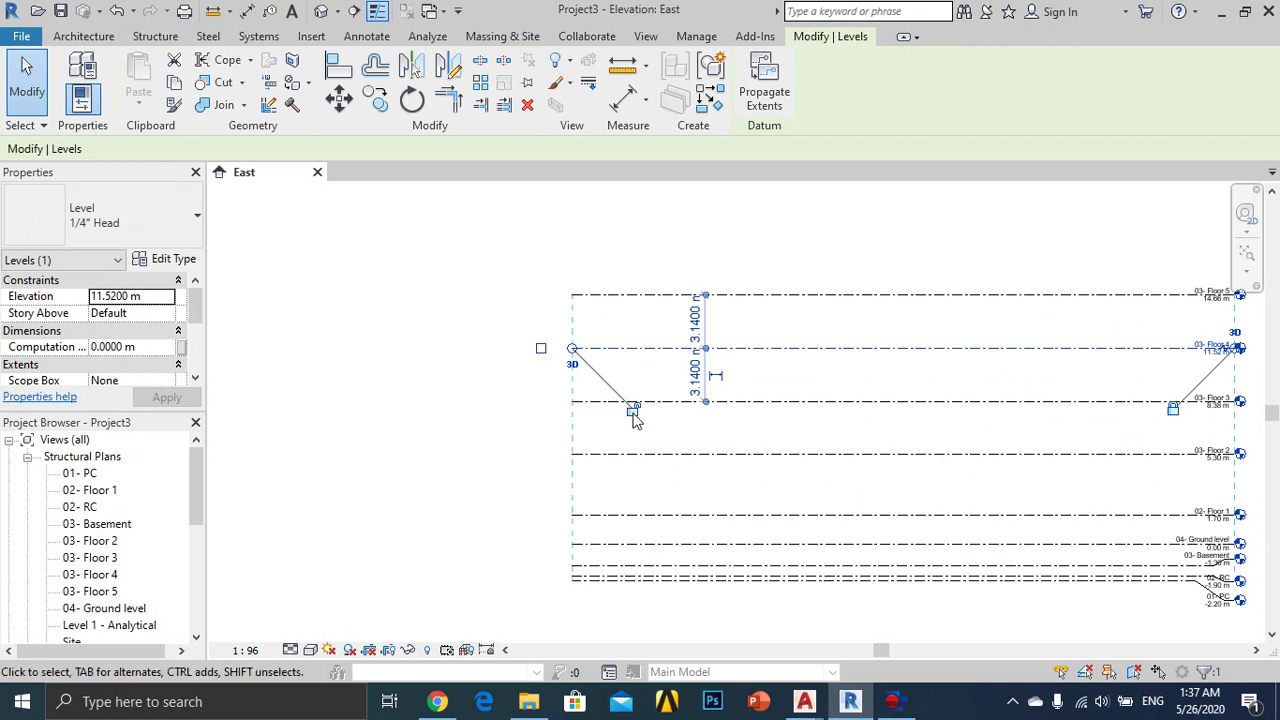
left_click_drag(573, 350, 526, 349)
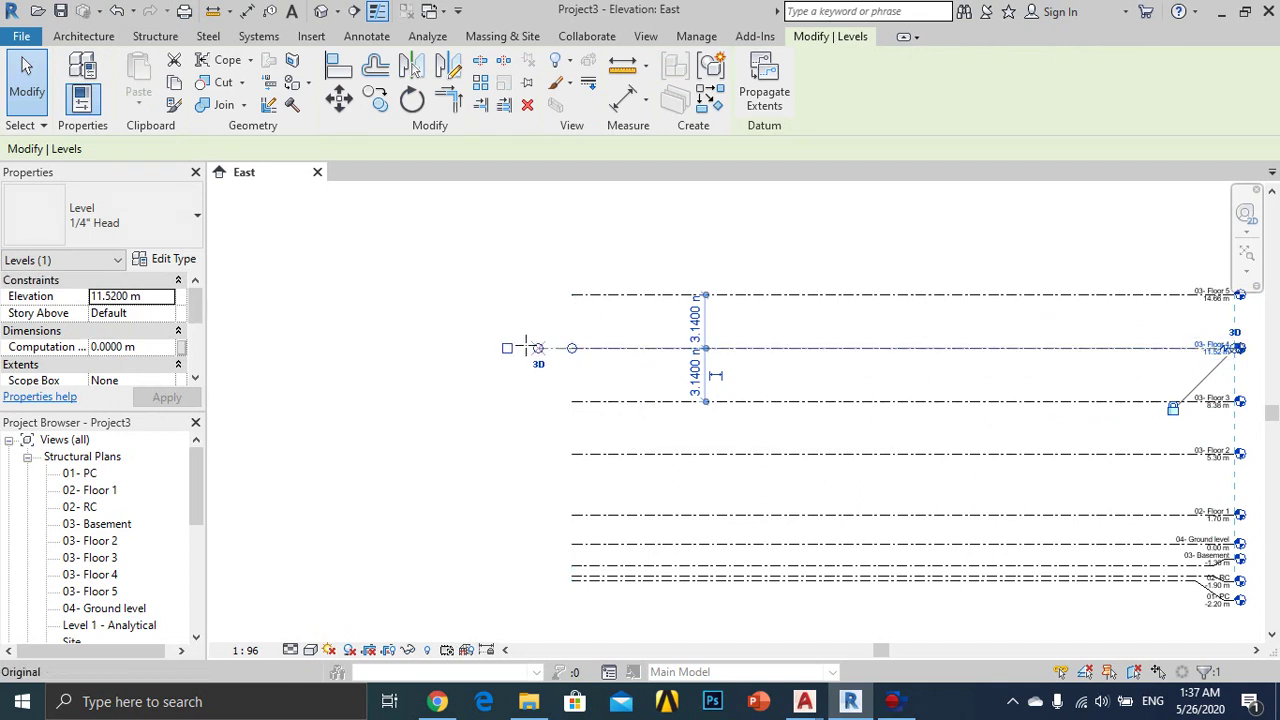
key("ctrl+z")
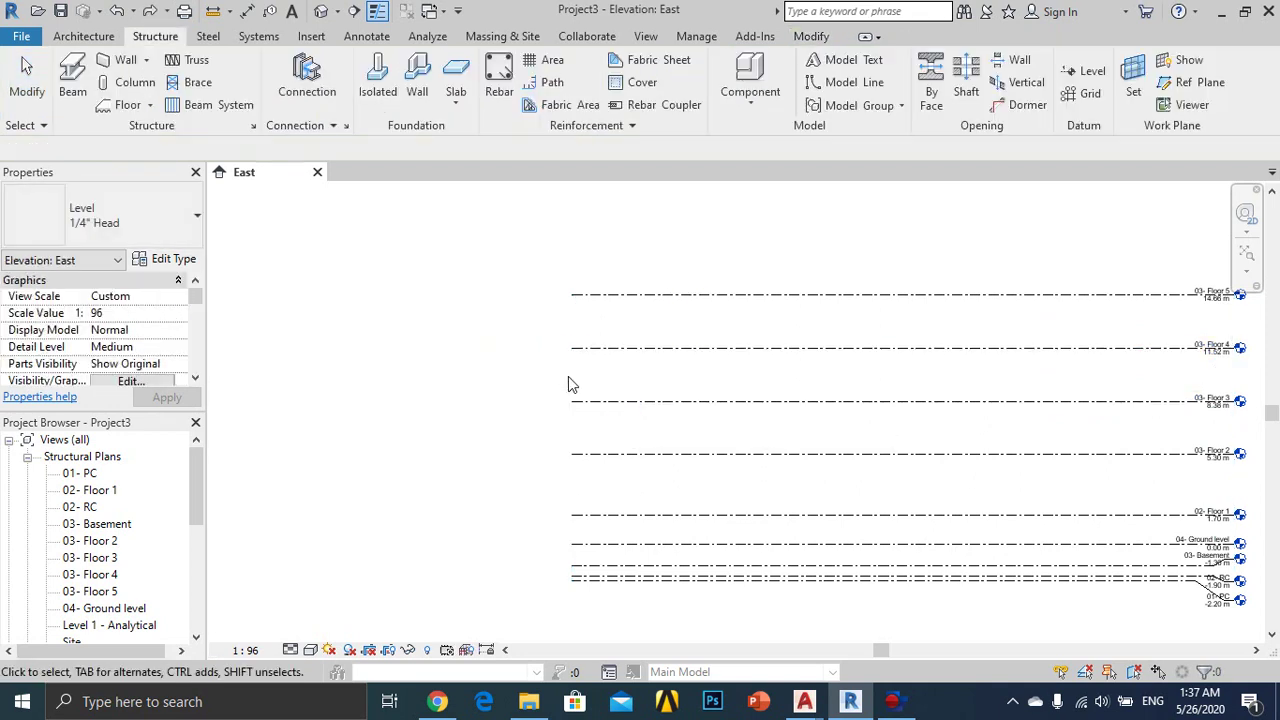
left_click(607, 349)
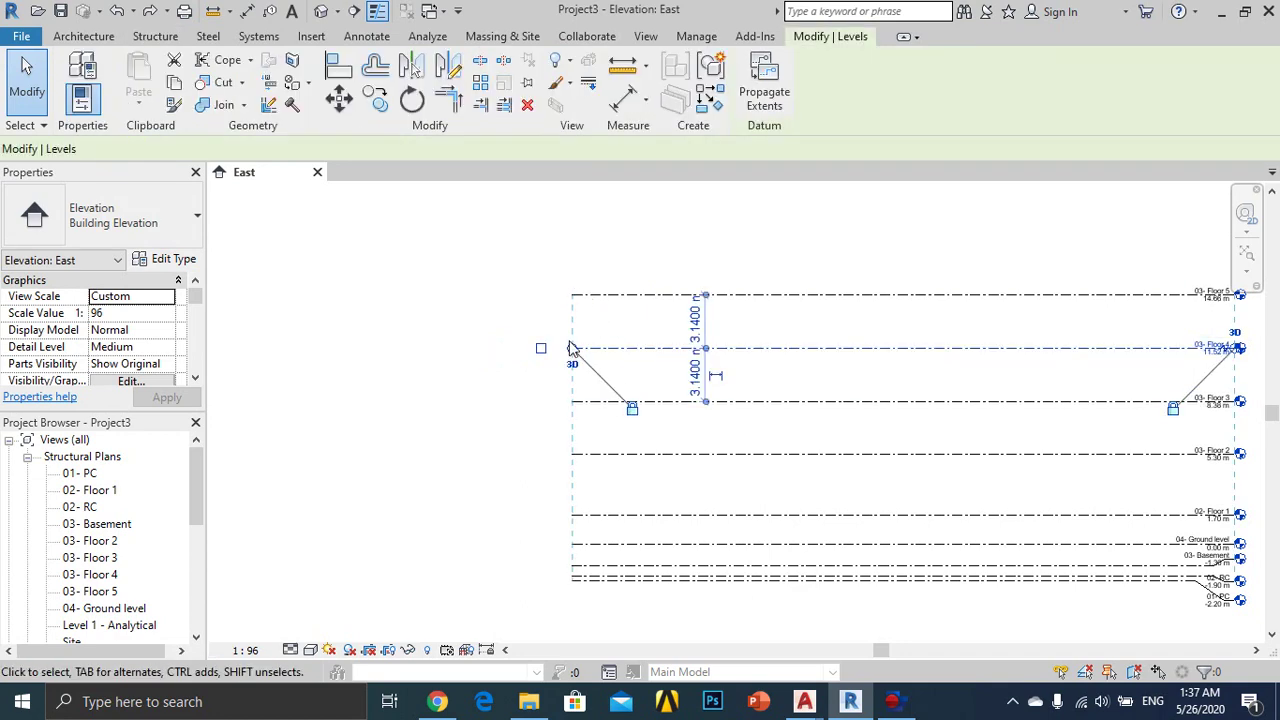
scroll(588, 455, "down", 3)
scroll(950, 490, "up", 3)
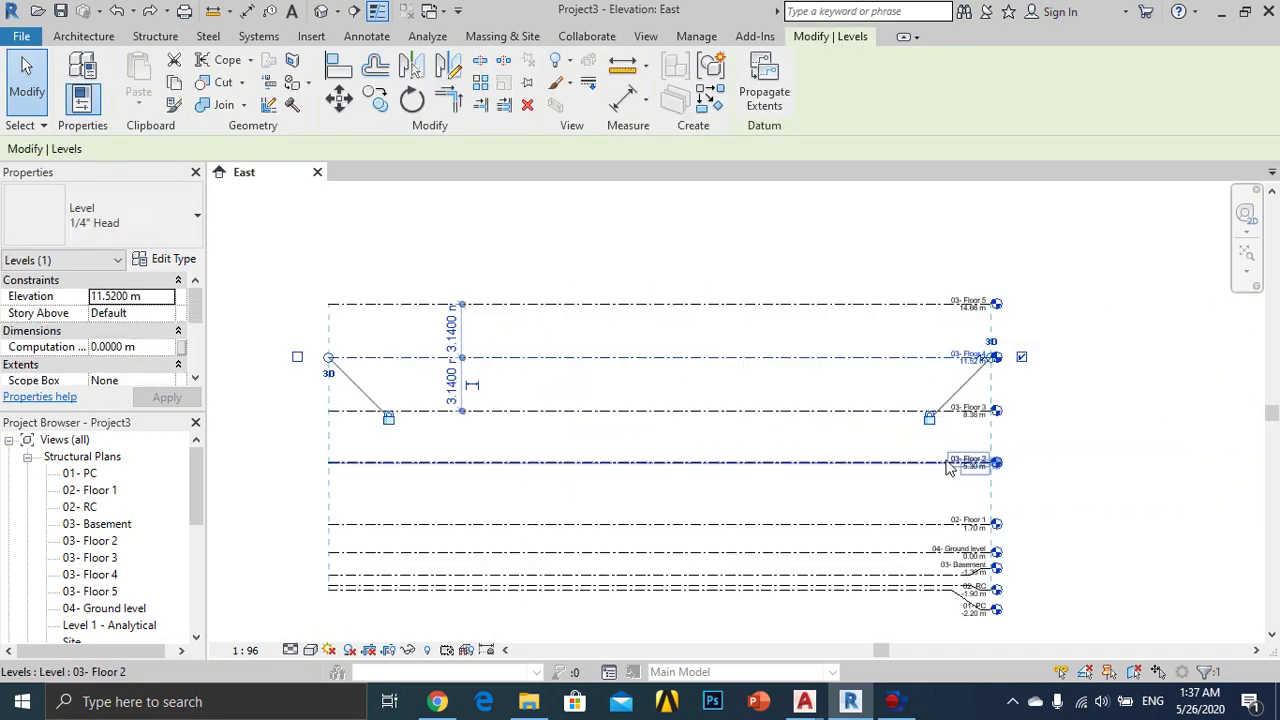
left_click(691, 374)
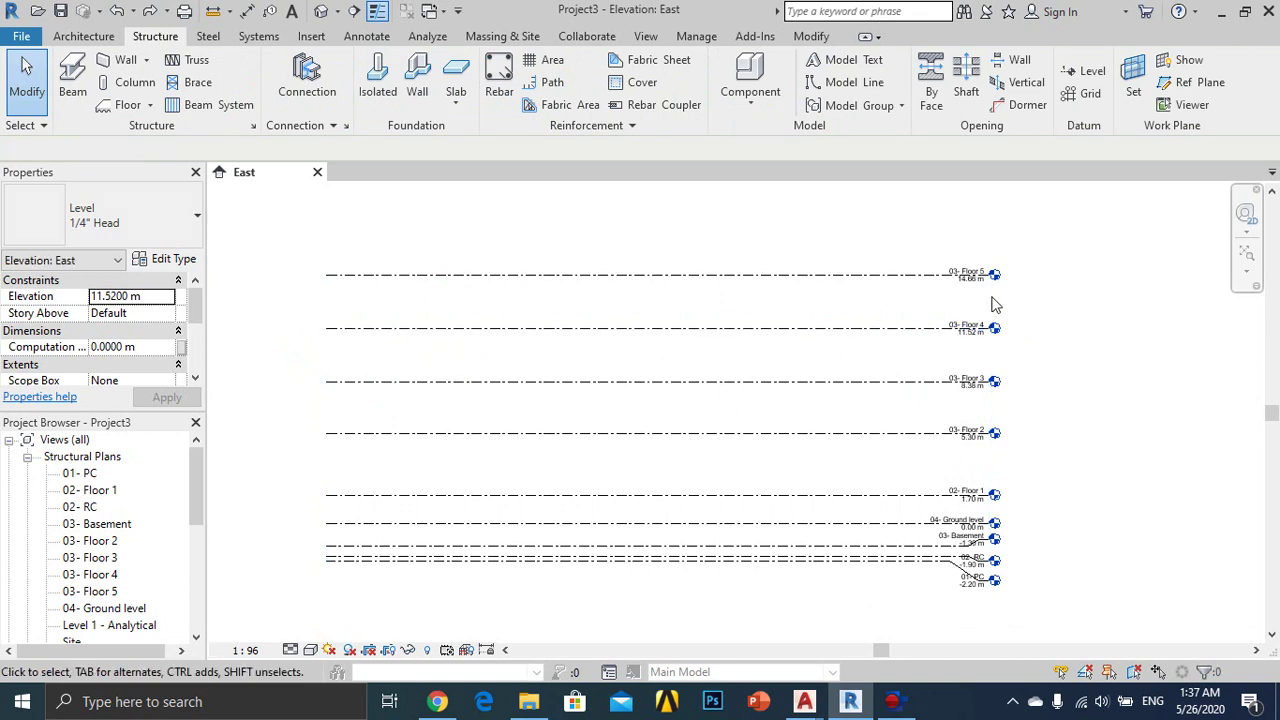
left_click(370, 284)
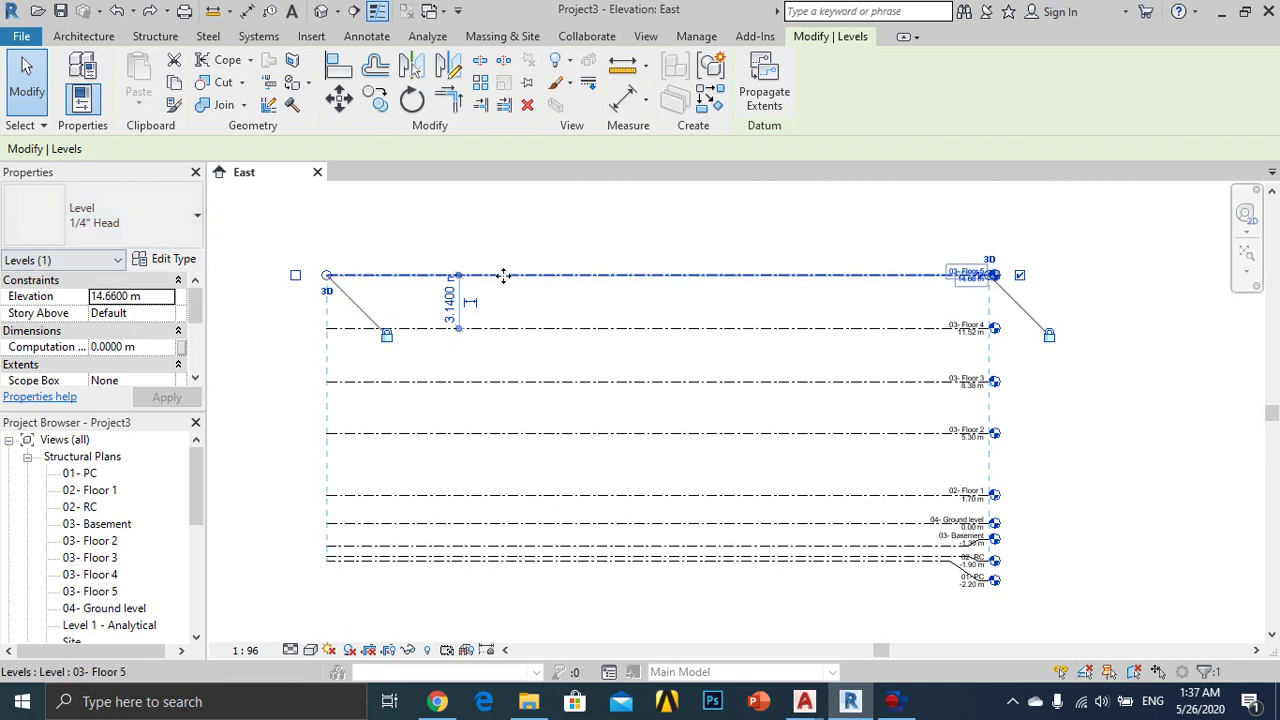
Step: Enable Symbol at End 1 Default in the level type so heads appear at both ends
left_click(181, 263)
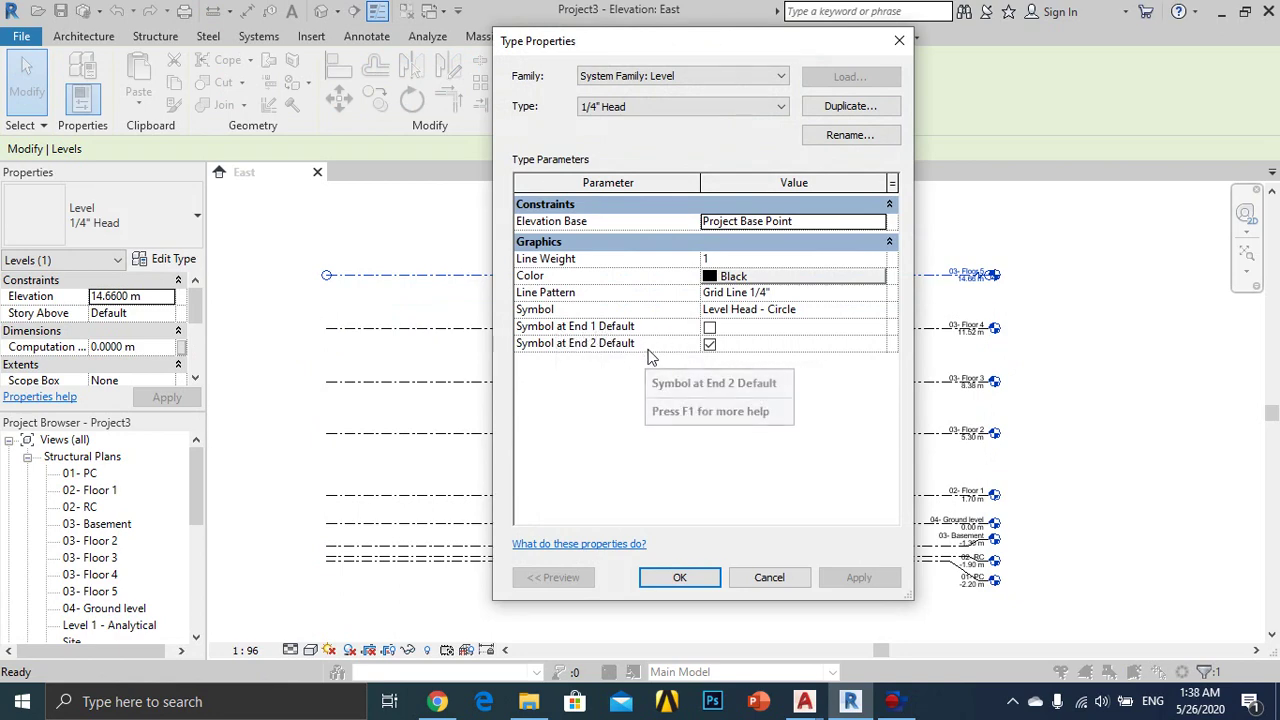
left_click(709, 328)
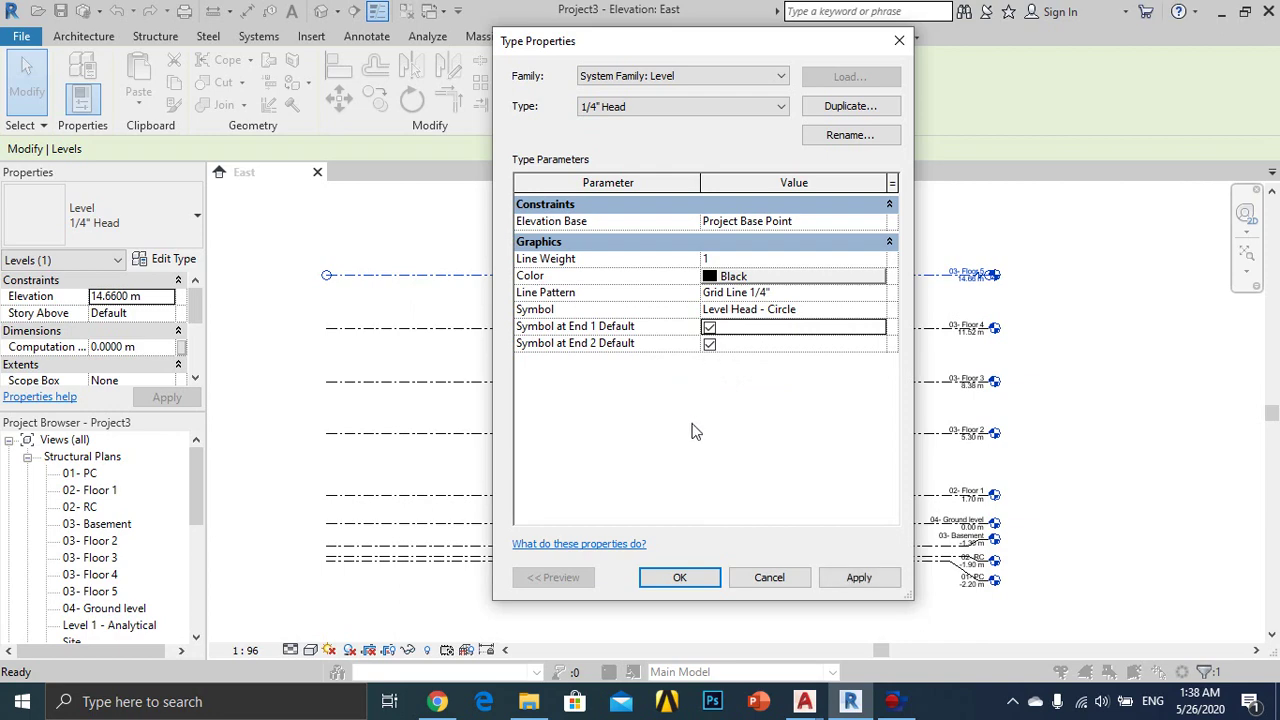
left_click(692, 584)
left_click(624, 341)
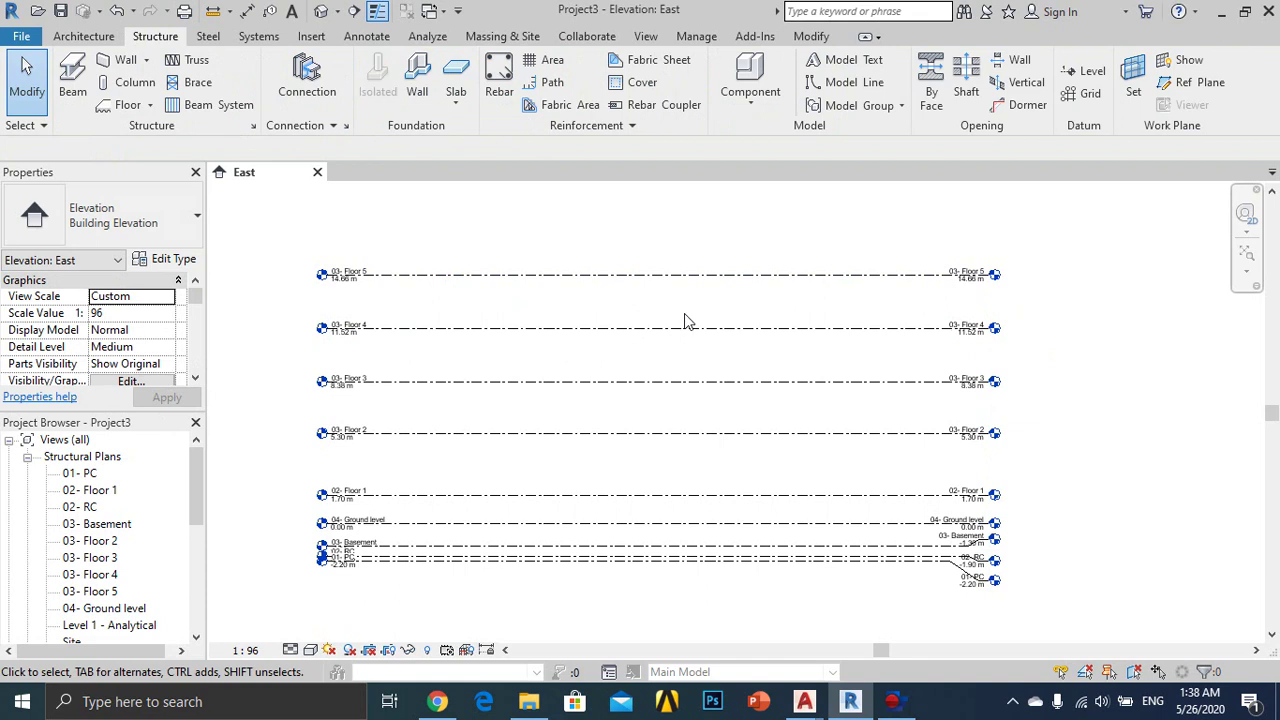
middle_click_drag(700, 366, 745, 352)
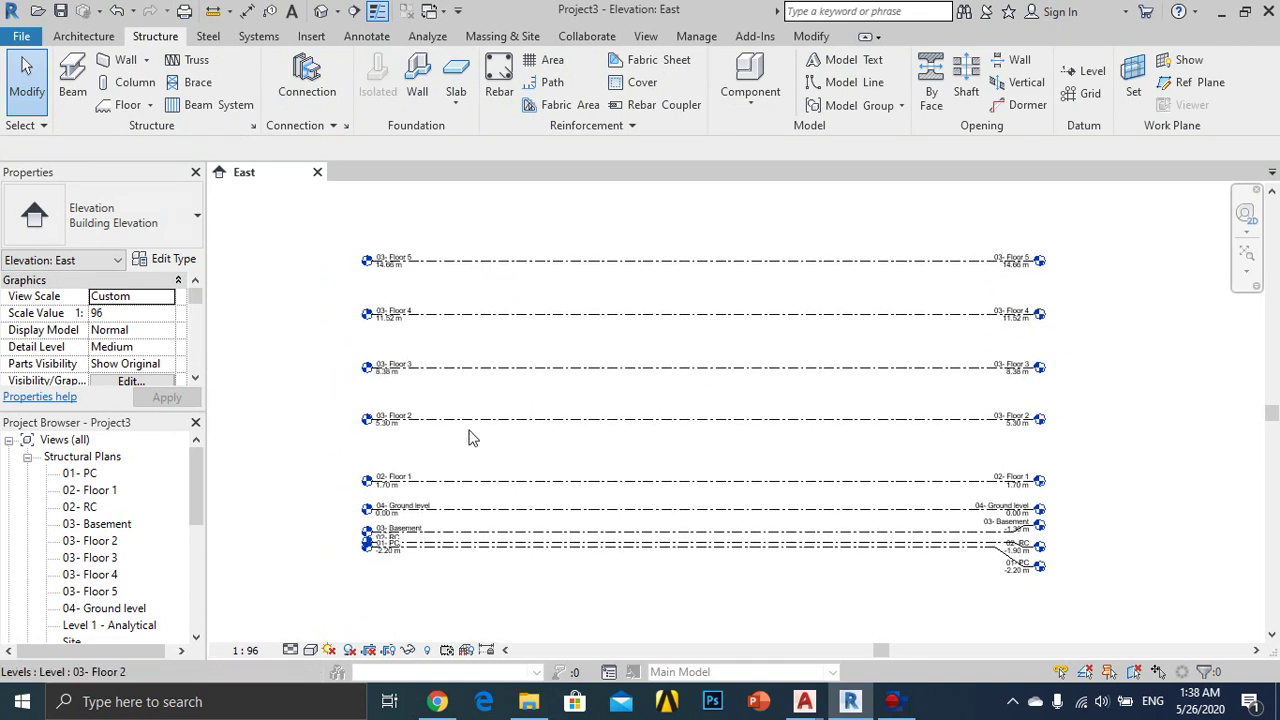